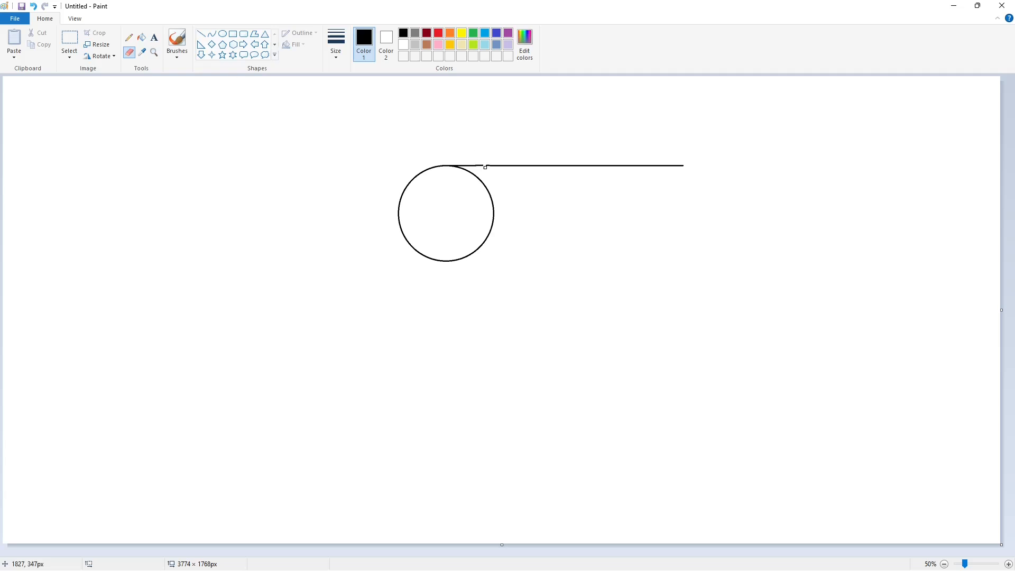
Draw a slanted line in the blank upper-left area and place a copy of it at the short top line's end as the nose profile.
click(204, 35)
mouse_move(482, 166)
mouse_down()
mouse_move(509, 228)
mouse_move(63, 149)
mouse_up()
click(69, 38)
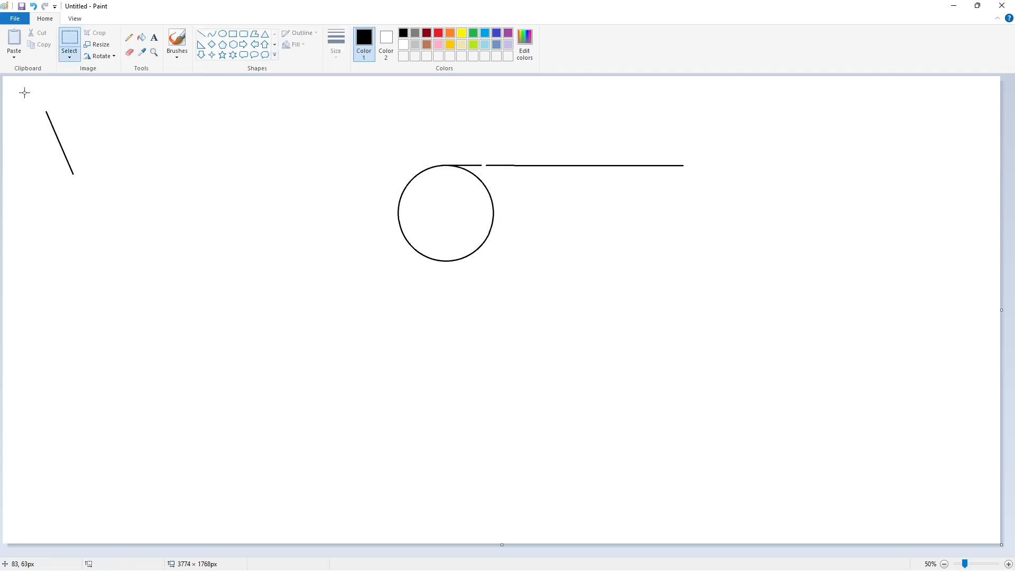
drag(23, 92, 135, 264)
key(ctrl+c)
key(ctrl+v)
click(69, 55)
drag(53, 130, 502, 208)
key(Right)
key(Right)
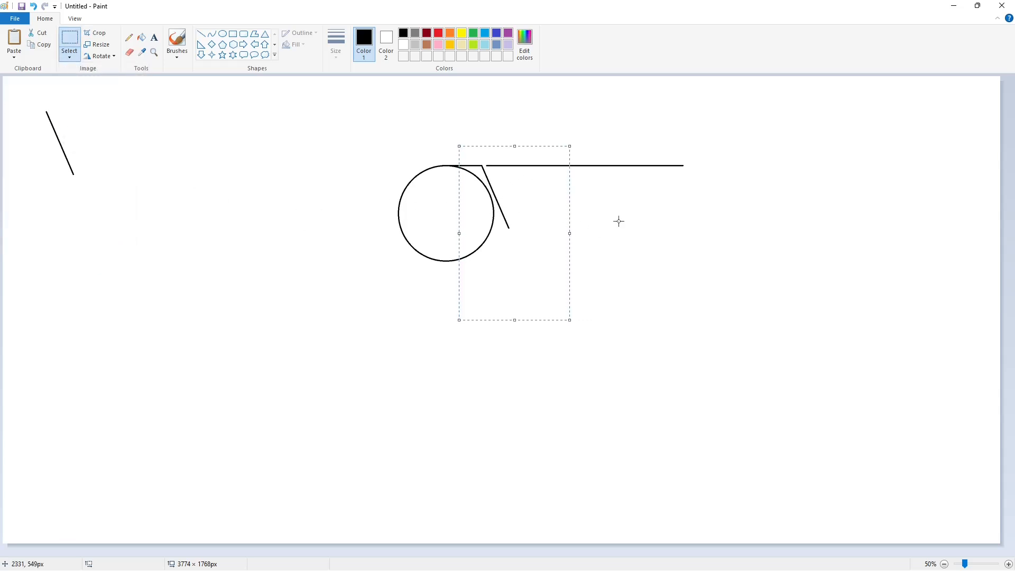
Draw a short horizontal line inward from the nose tip and a chin circle of about 97 × 99 px just below it.
click(200, 34)
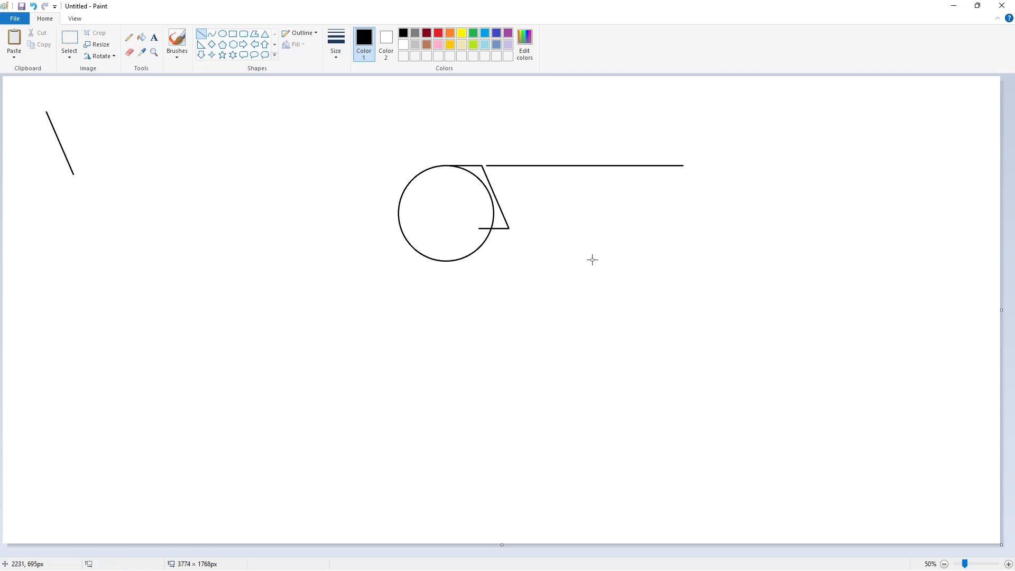
click(223, 34)
mouse_move(471, 234)
mouse_down()
mouse_move(495, 262)
mouse_move(486, 247)
mouse_up()
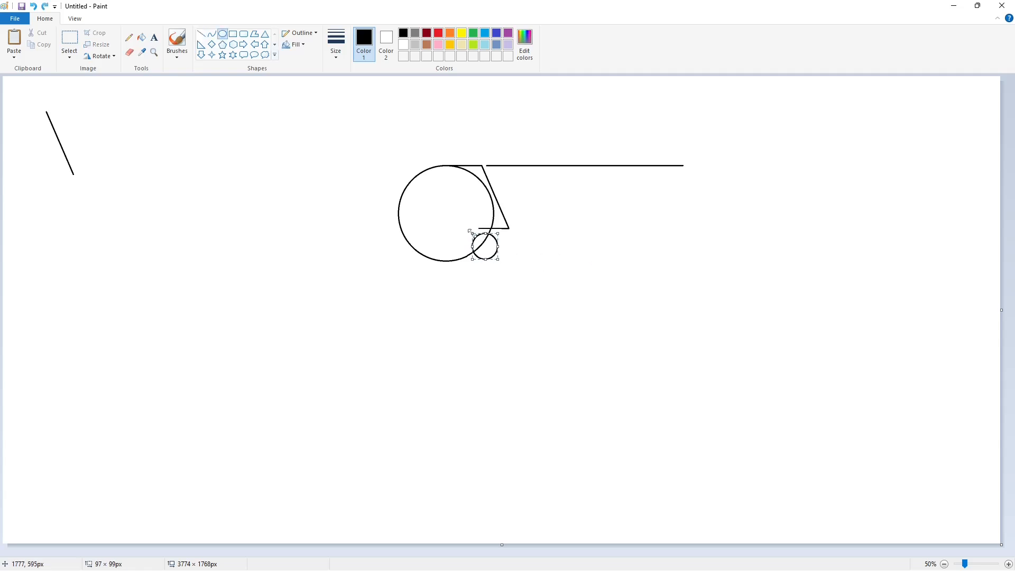
click(657, 362)
Connect the chin circle with a vertical line up to the nose base and a horizontal line of about 151 px to the head circle's bottom.
click(1007, 563)
drag(516, 552, 725, 553)
click(203, 34)
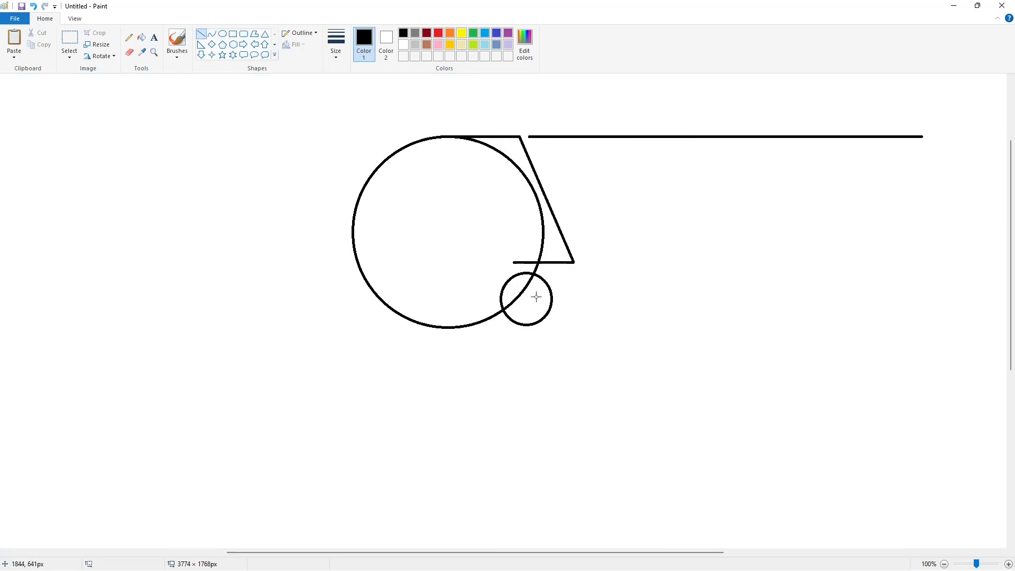
key(Right)
key(Right)
key(Right)
key(Right)
key(Right)
key(Right)
key(Right)
key(Right)
key(Right)
click(620, 292)
drag(525, 327, 444, 326)
key(Up)
key(Up)
key(Up)
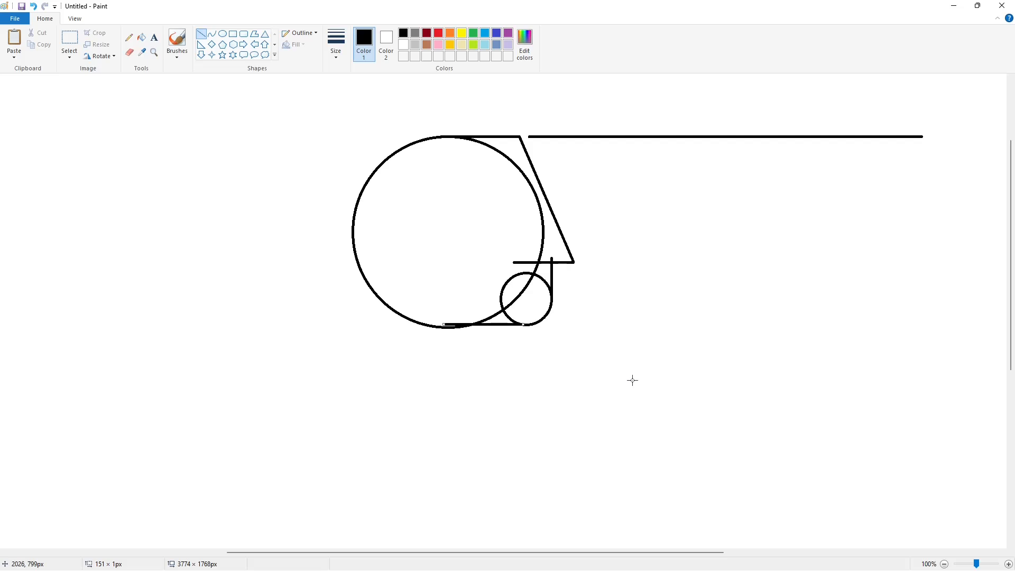
click(633, 380)
Draw a neck rectangle overlapping the head's lower edge and a small eye circle inside the head.
click(944, 564)
click(232, 34)
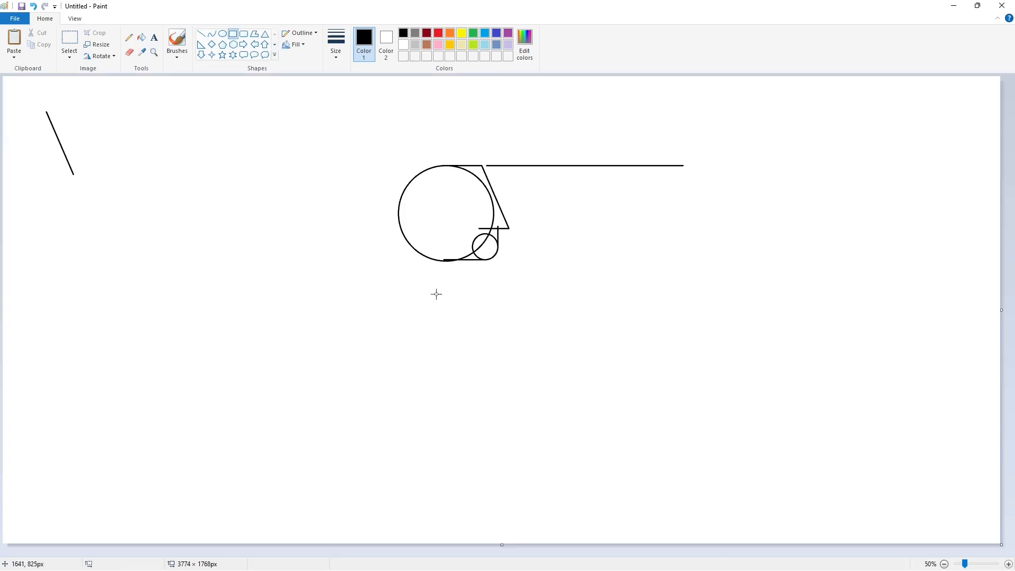
drag(436, 294, 486, 220)
click(546, 257)
click(222, 34)
Fill the head, nose, chin and neck regions black, leaving the eye circle white.
click(141, 37)
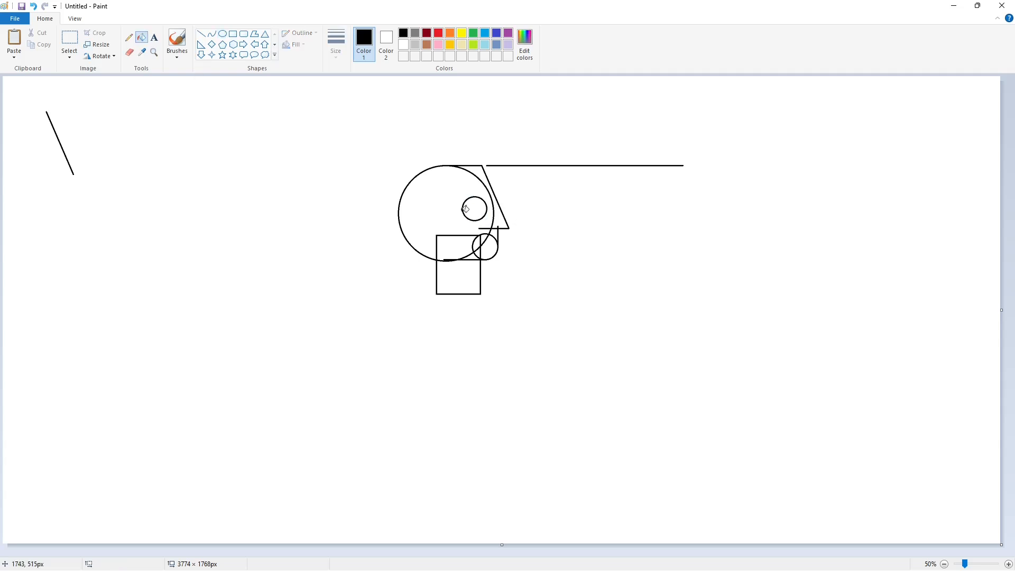
click(449, 222)
click(474, 256)
click(487, 247)
click(500, 227)
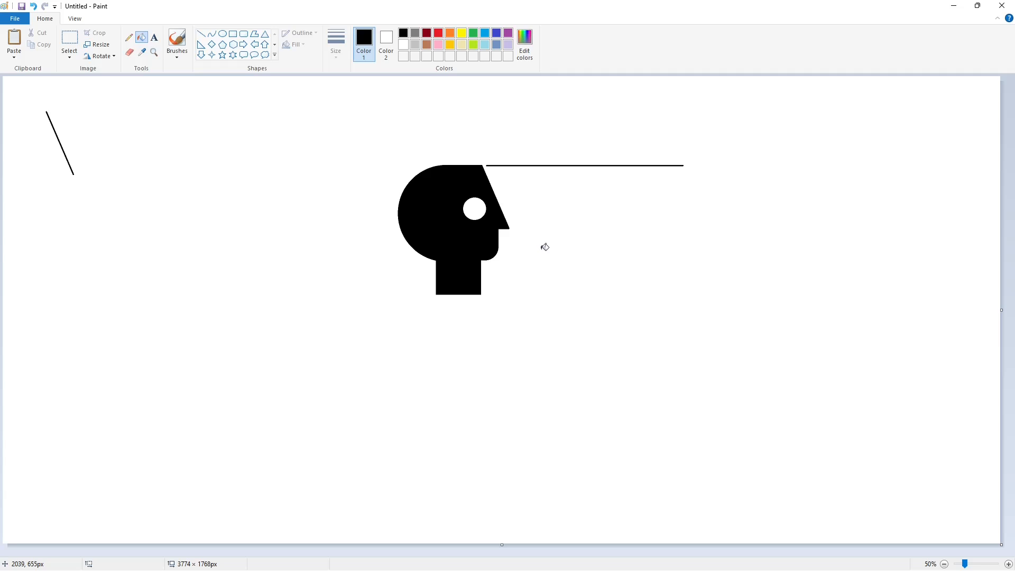
Copy the black head to the clipboard using a selection of about 599 × 747 px around it.
click(69, 39)
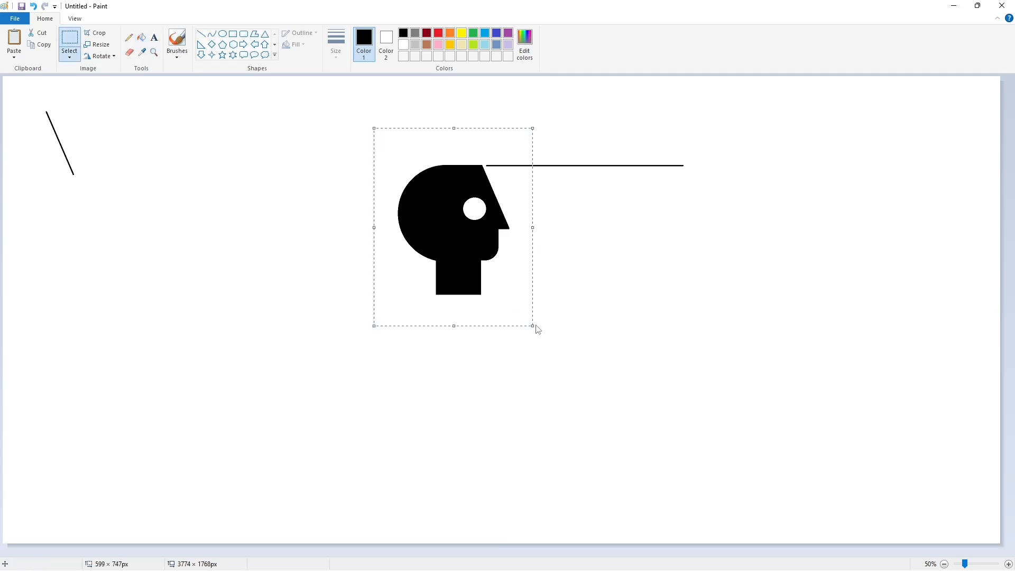
key(ctrl+c)
key(ctrl+v)
key(ctrl+z)
Fill the original head and the horizontal guide line purple.
click(142, 37)
click(508, 33)
click(453, 175)
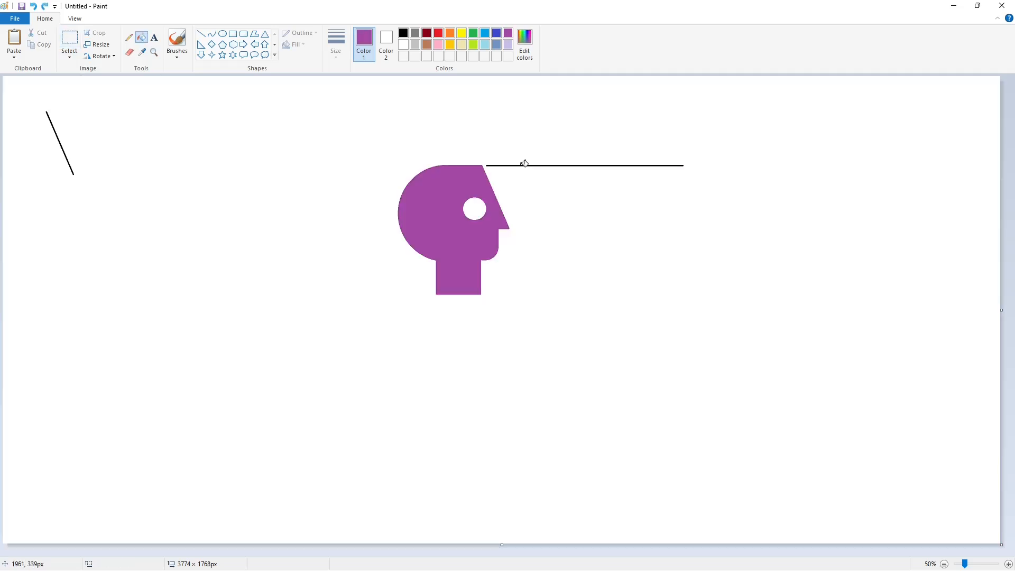
click(523, 166)
key(ctrl+v)
drag(80, 165, 554, 221)
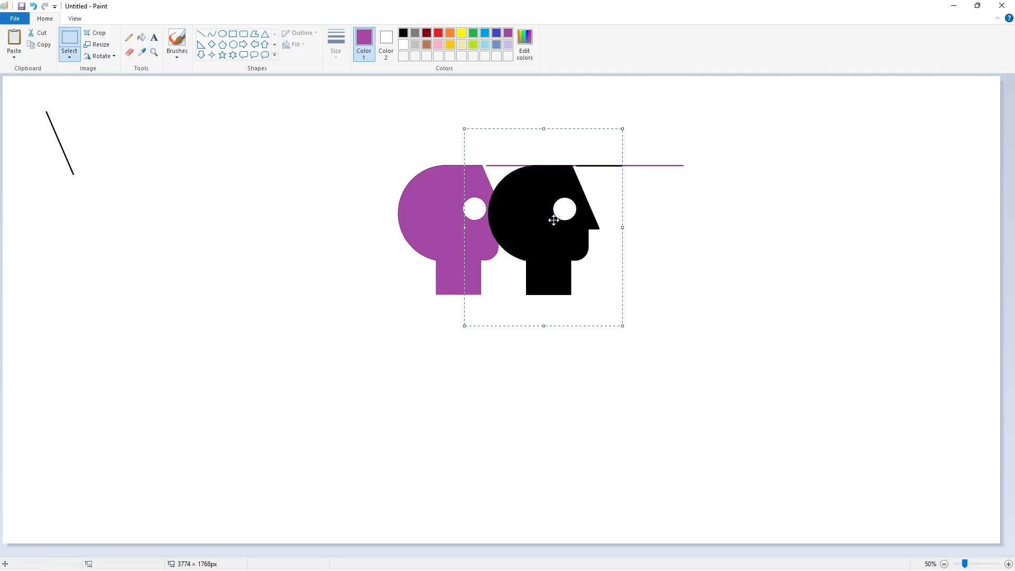
click(141, 37)
click(497, 32)
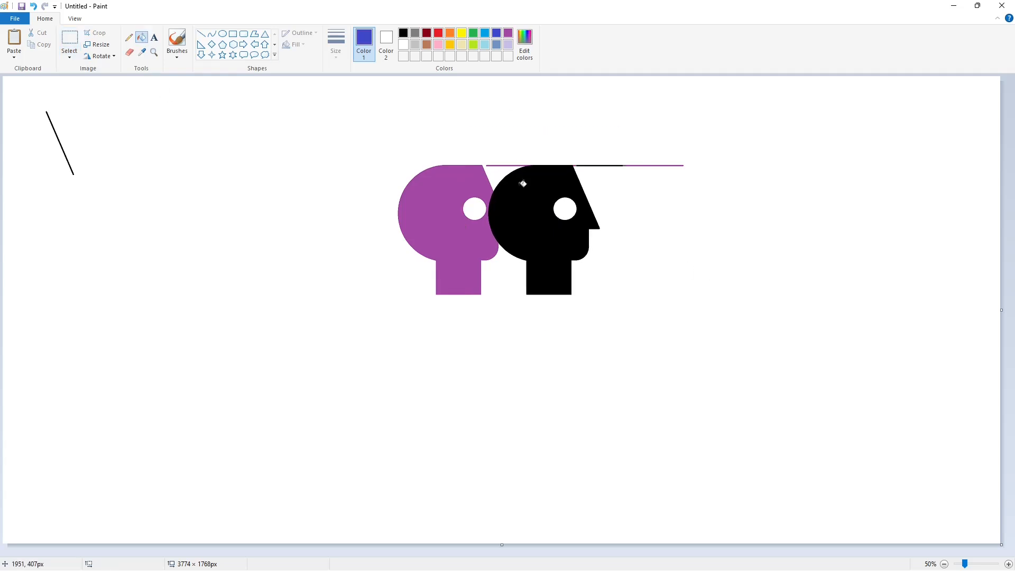
click(582, 163)
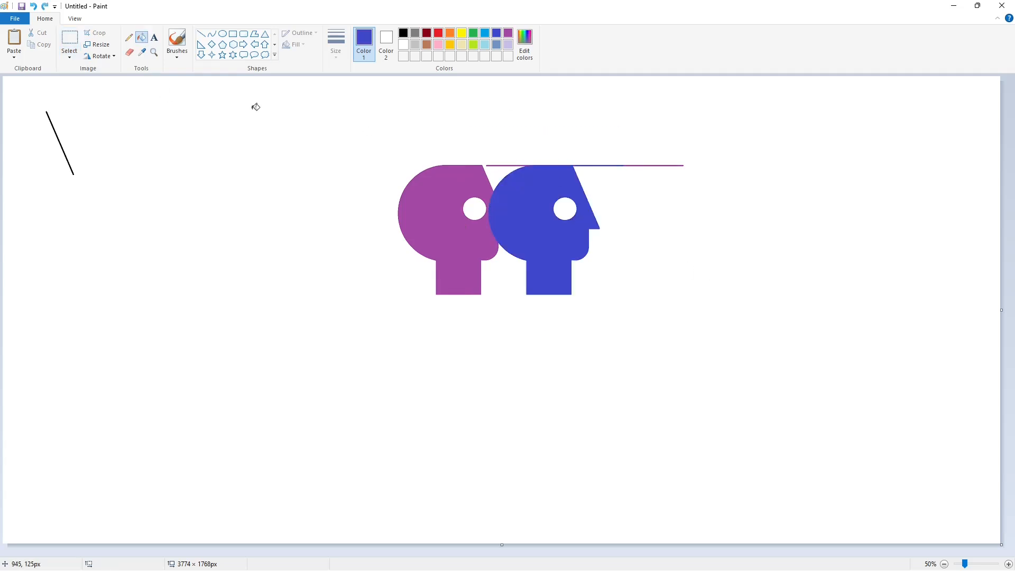
key(ctrl+v)
drag(103, 168, 431, 224)
key(ctrl+z)
key(ctrl+z)
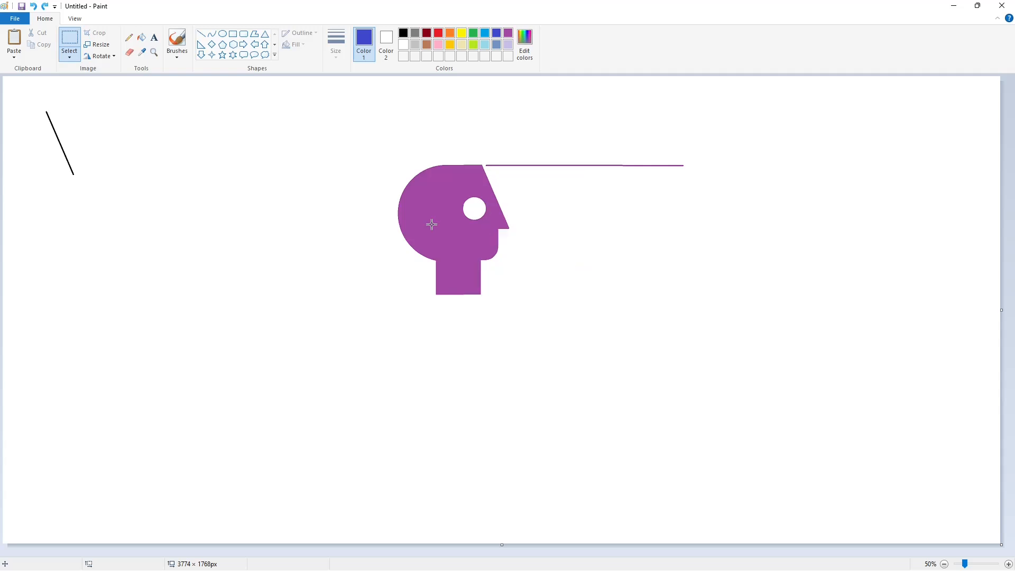
Paste the copied head slightly to the right of the purple head, aligned with its top edge, and fill it indigo.
key(ctrl+v)
drag(75, 176, 485, 231)
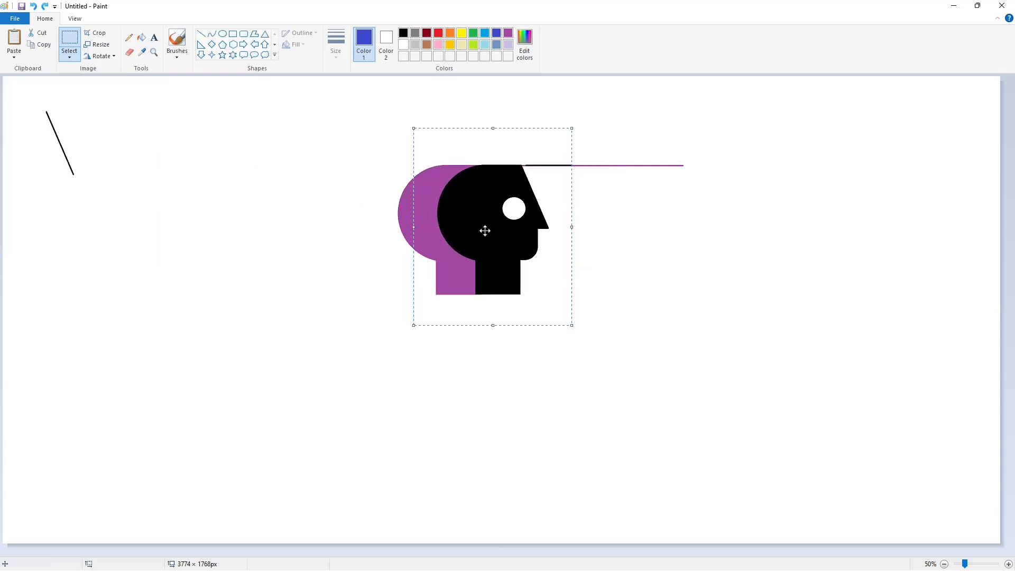
click(141, 37)
click(478, 206)
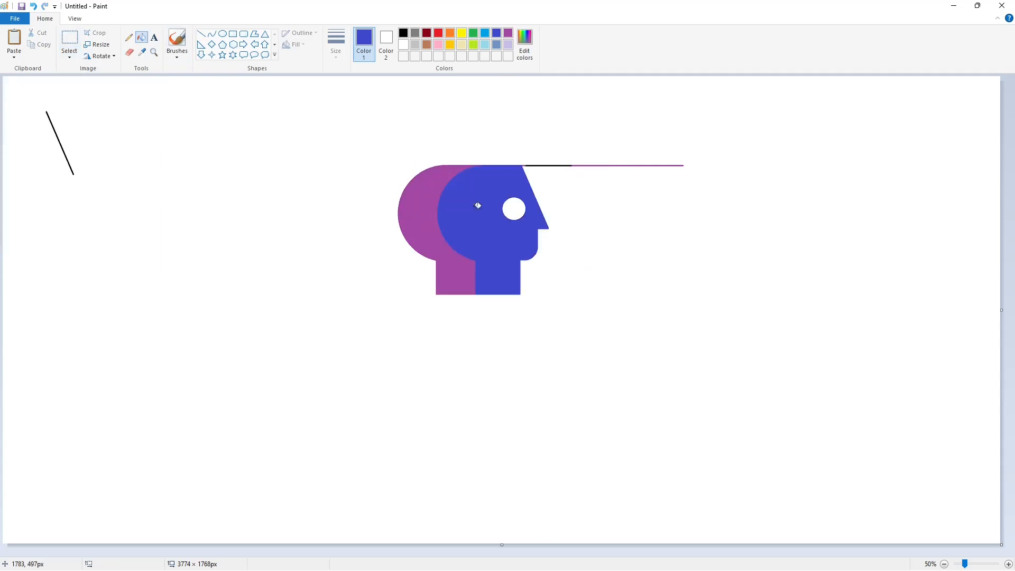
Paste another black head between the purple and indigo heads and nudge it slightly left and down.
key(ctrl+v)
drag(102, 186, 497, 240)
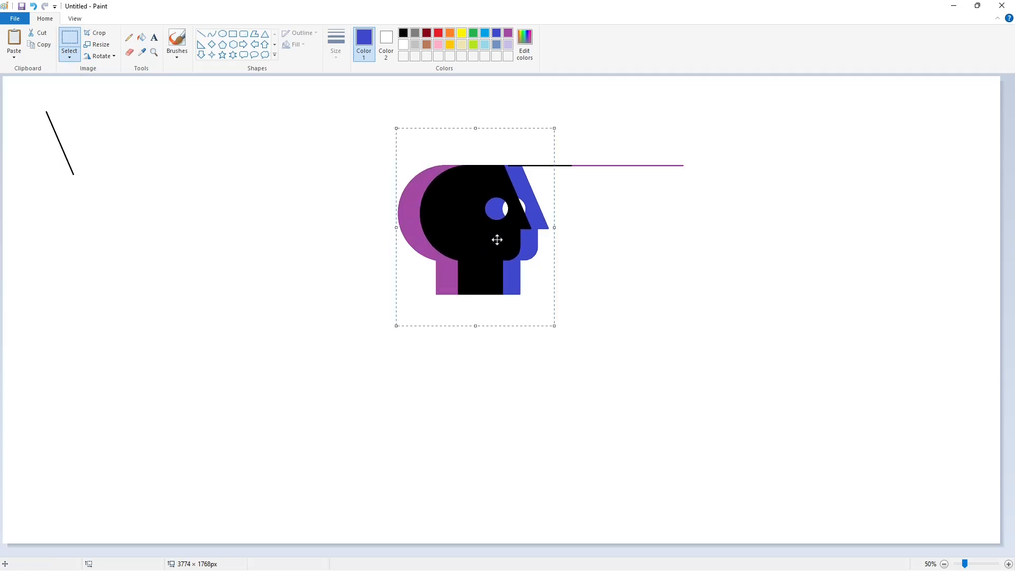
key(Left)
key(Down)
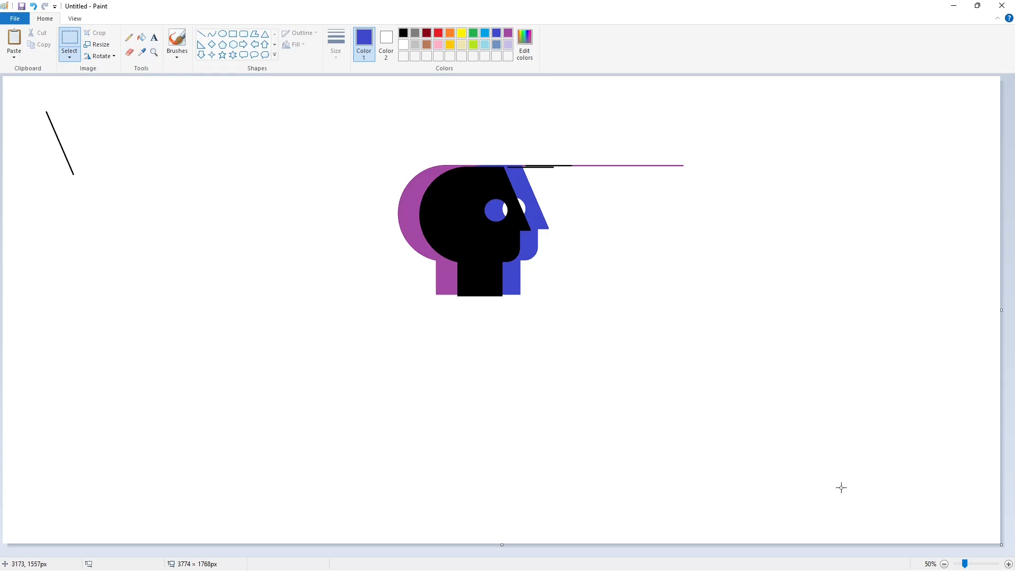
Draw a black line along the middle head's slanted forehead edge, extending above the heads' top edge.
click(1007, 564)
drag(493, 552, 708, 552)
click(201, 33)
click(403, 32)
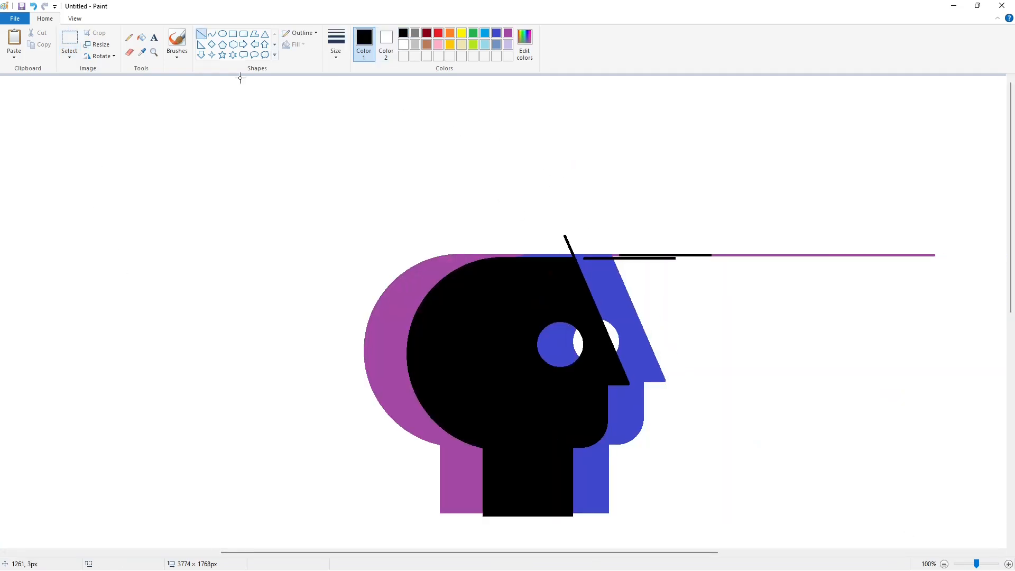
Fill the middle black head and its eye circle white.
click(141, 37)
click(403, 44)
click(492, 310)
click(563, 346)
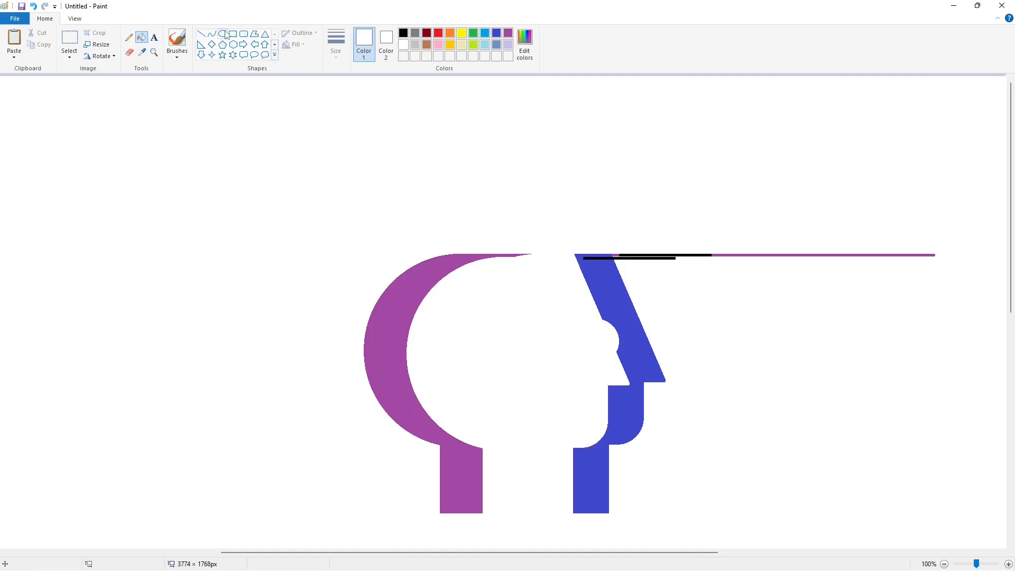
Close the eye notch in the indigo profile with an indigo line of about 48 × 109 px and fill the notch indigo.
click(201, 34)
click(497, 33)
drag(594, 305, 619, 362)
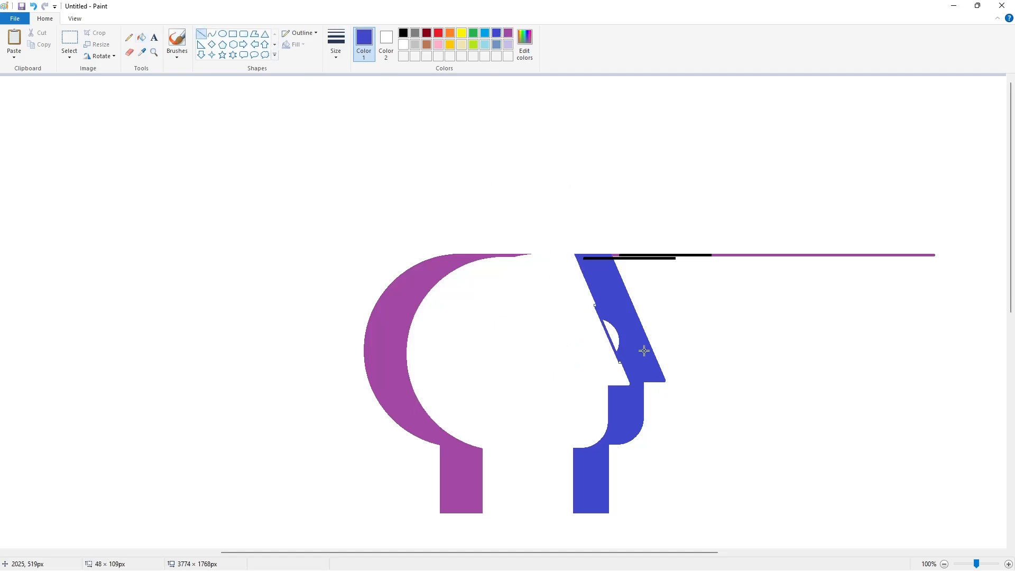
click(141, 37)
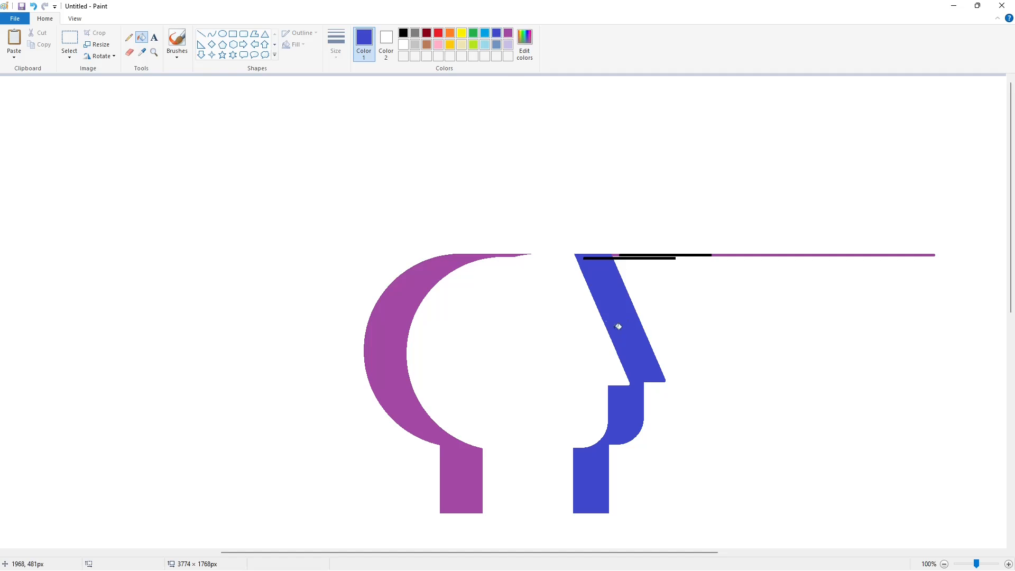
Fill the remaining black and purple guide line pieces beside the indigo profile white.
click(201, 33)
click(141, 37)
click(404, 45)
click(680, 256)
click(646, 255)
Close the white slot near the indigo profile's top with an indigo edge line of about 17 × 41 px and fill the slot indigo.
click(403, 33)
click(70, 38)
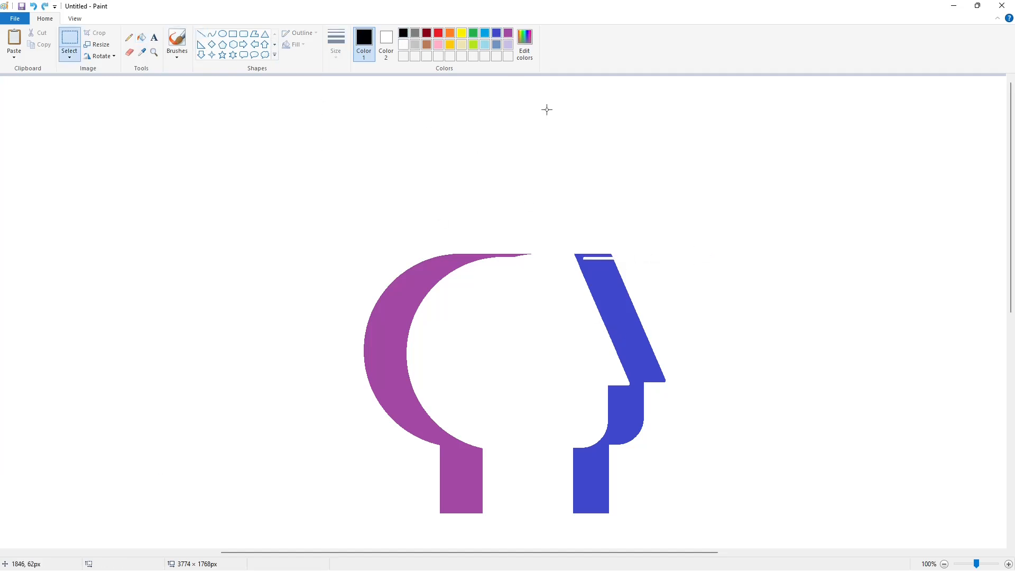
drag(618, 267, 618, 266)
click(201, 34)
click(496, 33)
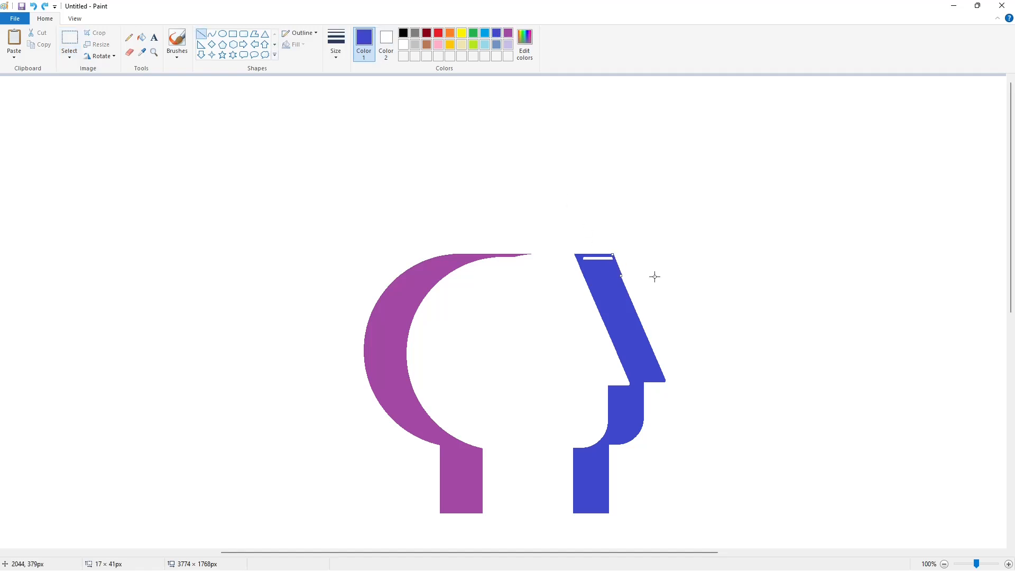
click(142, 37)
click(597, 258)
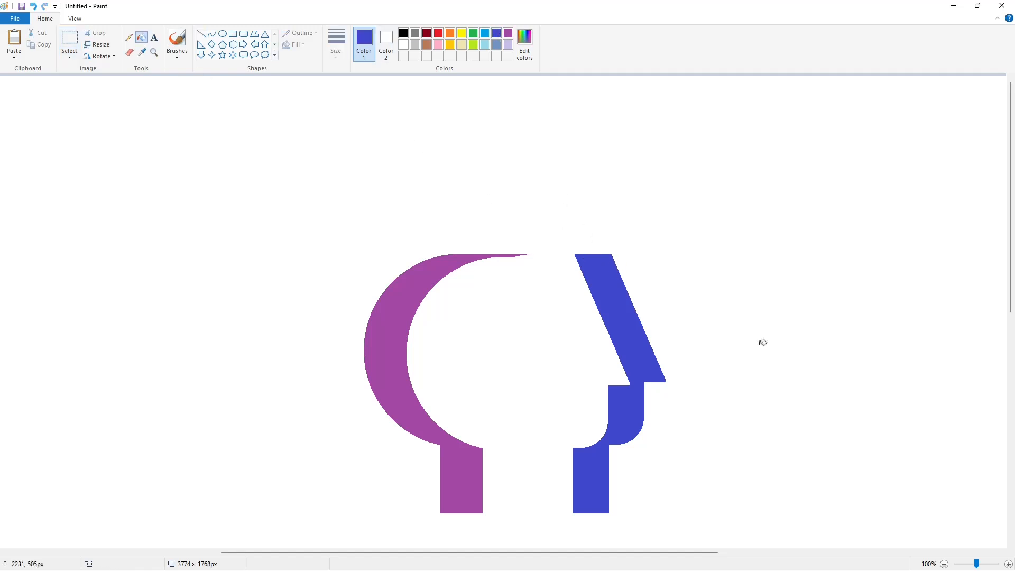
Paste a spare black head in the empty area at the upper left and fill its leftover guide line piece white.
key(ctrl+v)
mouse_move(196, 235)
mouse_down()
mouse_move(531, 342)
mouse_move(188, 220)
mouse_up()
click(381, 213)
click(142, 38)
click(403, 44)
click(272, 127)
Place a copy of the cleaned black head exactly over the purple shape and fill the spare head white.
click(69, 38)
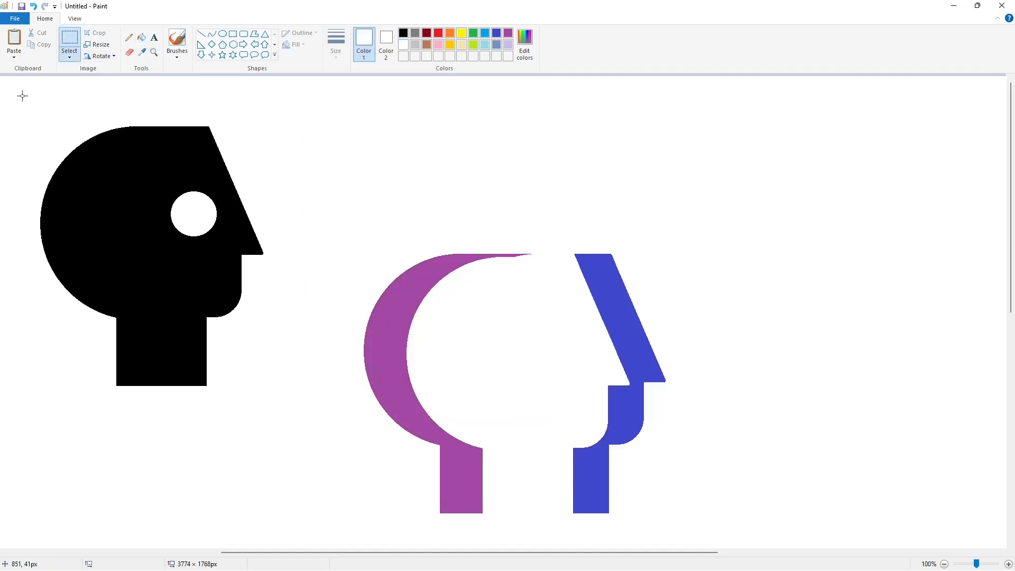
drag(289, 445, 444, 376)
click(725, 381)
click(142, 38)
click(159, 159)
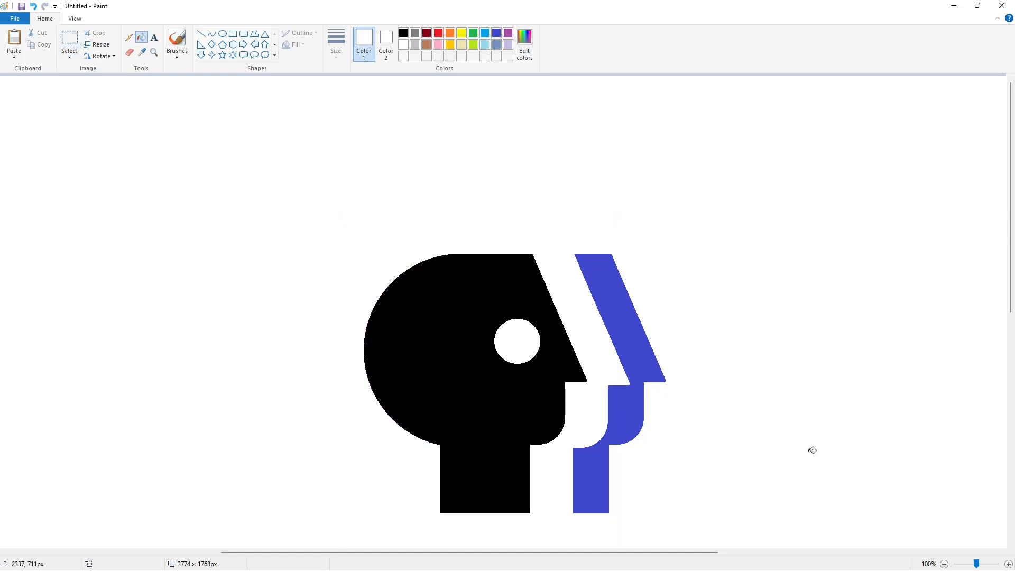
Fill the indigo front profile black to match the main head.
click(943, 563)
click(403, 33)
click(541, 226)
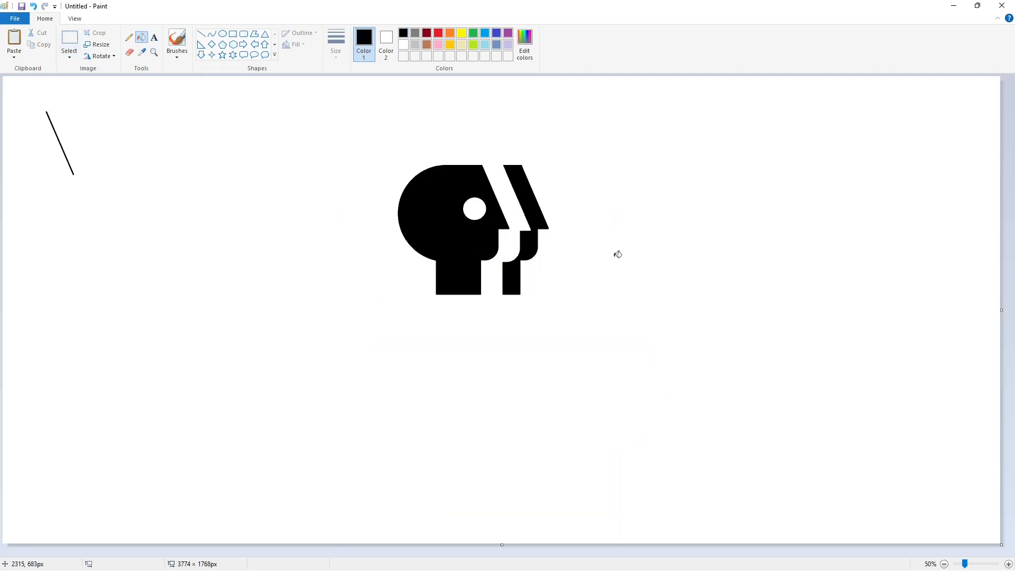
Draw a circle outline around both face profiles and adjust it to about 971 × 975 px.
click(222, 34)
drag(343, 108, 565, 348)
drag(408, 223, 429, 215)
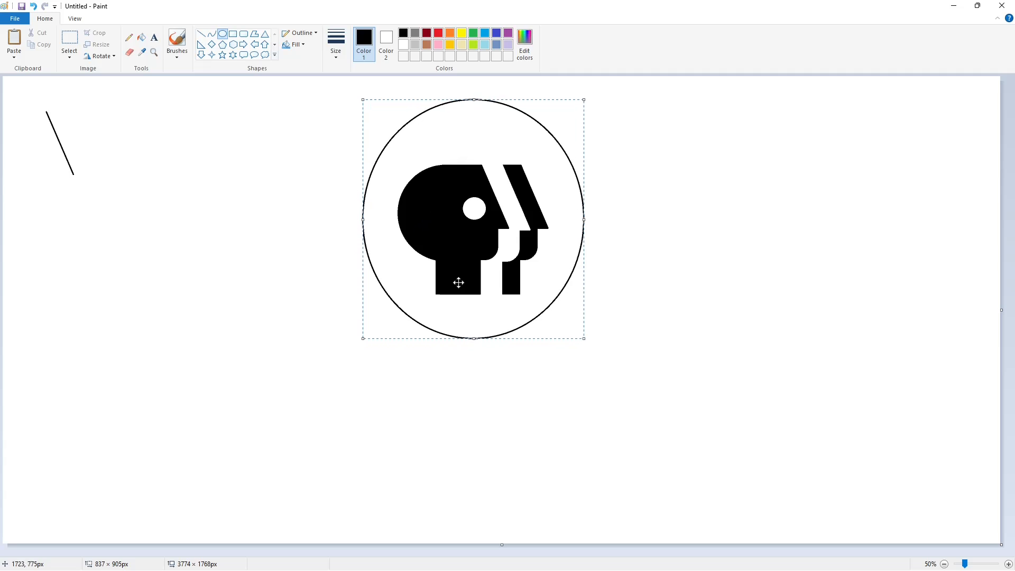
drag(474, 338, 477, 357)
drag(364, 231, 343, 231)
drag(584, 229, 601, 229)
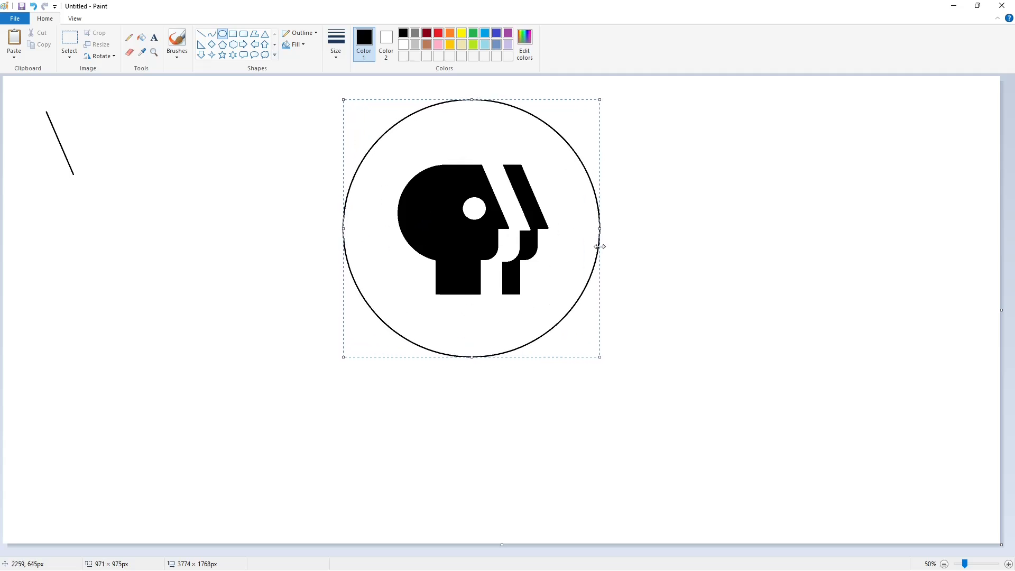
click(668, 261)
Fill both face profiles indigo, and the surrounding circle and the eye black.
click(142, 37)
click(497, 33)
click(484, 188)
click(518, 189)
click(403, 33)
click(466, 143)
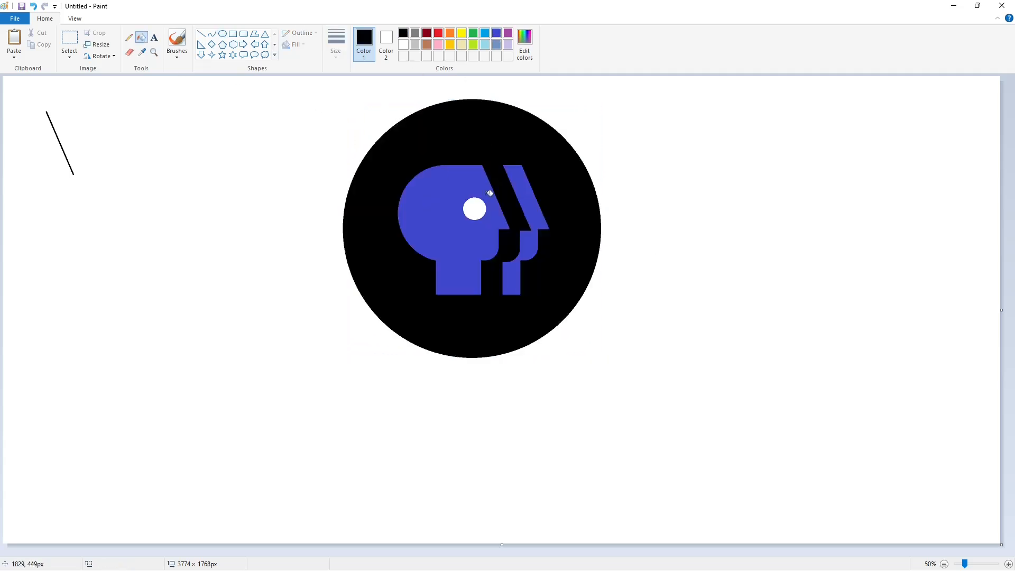
click(475, 208)
Draw a black circle outline around the black disc and adjust it to about 1109 × 1139 px.
click(222, 33)
drag(319, 79, 628, 371)
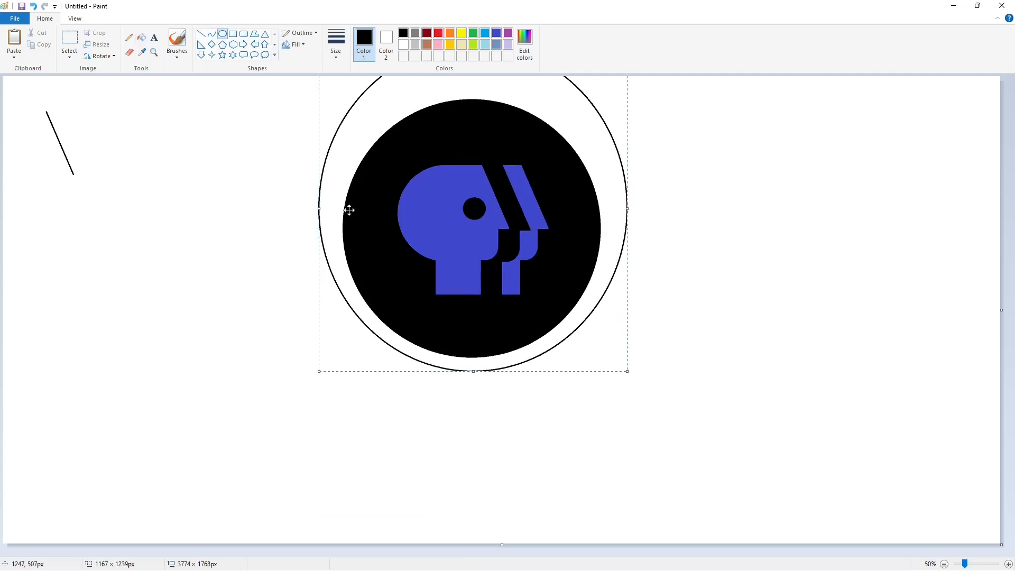
drag(627, 208, 621, 208)
drag(469, 372, 469, 343)
drag(477, 251, 478, 278)
drag(319, 221, 322, 221)
drag(621, 221, 617, 221)
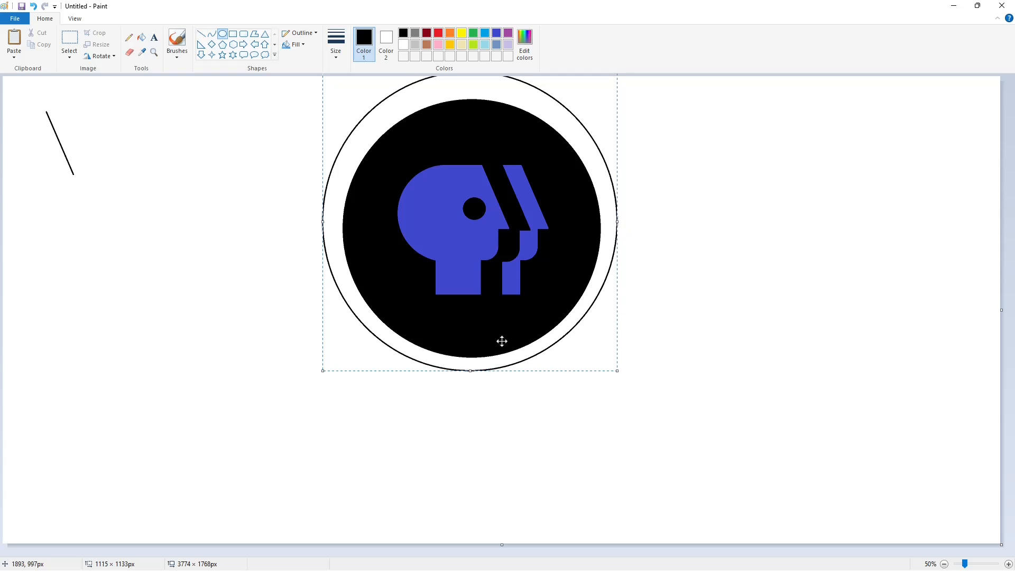
drag(470, 370, 471, 372)
drag(322, 222, 324, 222)
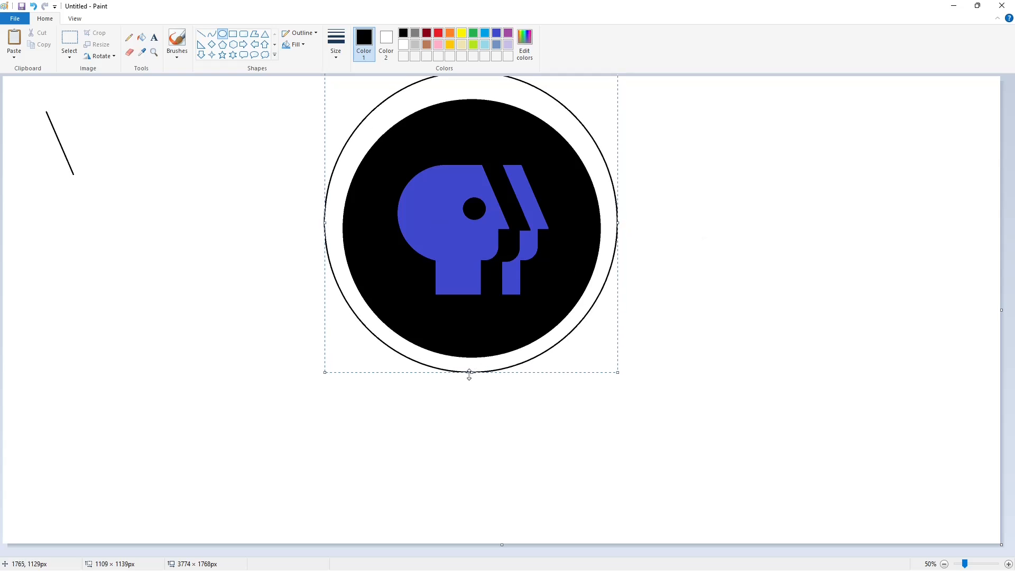
drag(469, 373, 471, 378)
Nudge the new circle outline vertically to adjust its gap around the black disc, and commit it.
key(Down)
key(Down)
key(Down)
key(Down)
key(Down)
key(Down)
key(Down)
key(Down)
key(Down)
key(Down)
key(Down)
key(Down)
key(Down)
key(Down)
key(Down)
key(Down)
key(Down)
key(Down)
key(Down)
key(Down)
key(Up)
key(Up)
key(Up)
key(Up)
key(Up)
key(Up)
key(Up)
key(Up)
key(Up)
key(Up)
key(Up)
key(Up)
key(Up)
key(Up)
key(Up)
key(Up)
key(Up)
key(Up)
key(Up)
key(Up)
key(Up)
key(Up)
key(Up)
key(Up)
key(Up)
key(Up)
key(Up)
click(706, 347)
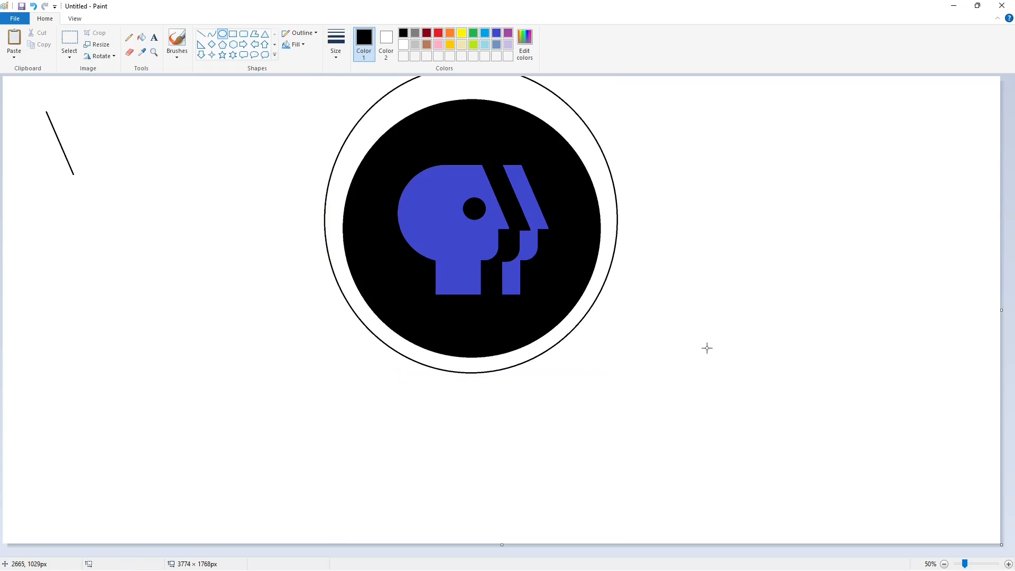
Draw a much larger circle outline around the existing outline and enlarge it to about 1991 × 1857 px.
mouse_move(210, 132)
mouse_down()
mouse_move(499, 421)
mouse_move(635, 525)
mouse_up()
drag(414, 408, 463, 381)
drag(260, 302, 220, 311)
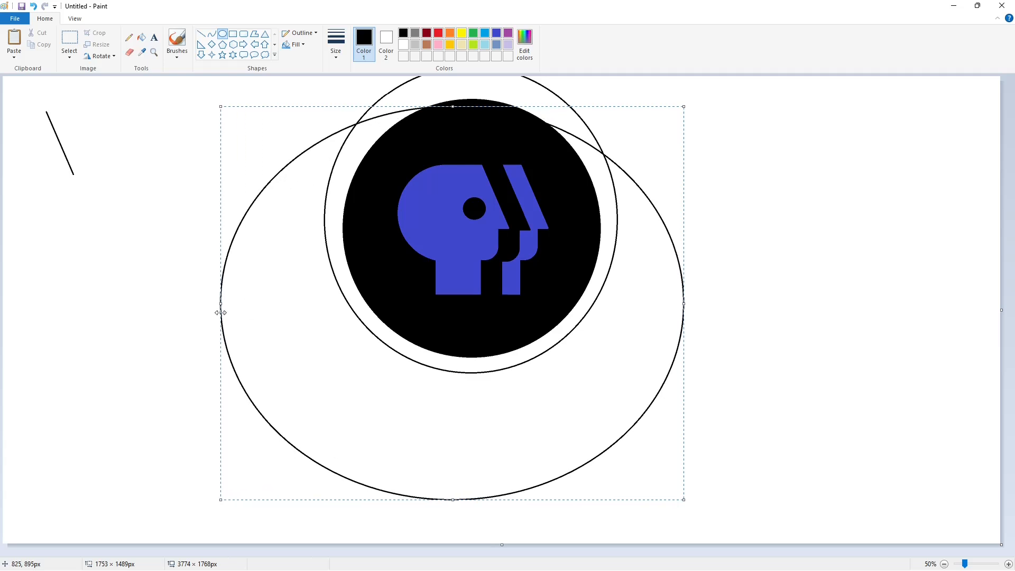
drag(684, 302, 716, 315)
drag(452, 500, 465, 534)
drag(468, 104, 466, 52)
drag(475, 395, 475, 349)
drag(220, 252, 208, 258)
drag(715, 253, 735, 264)
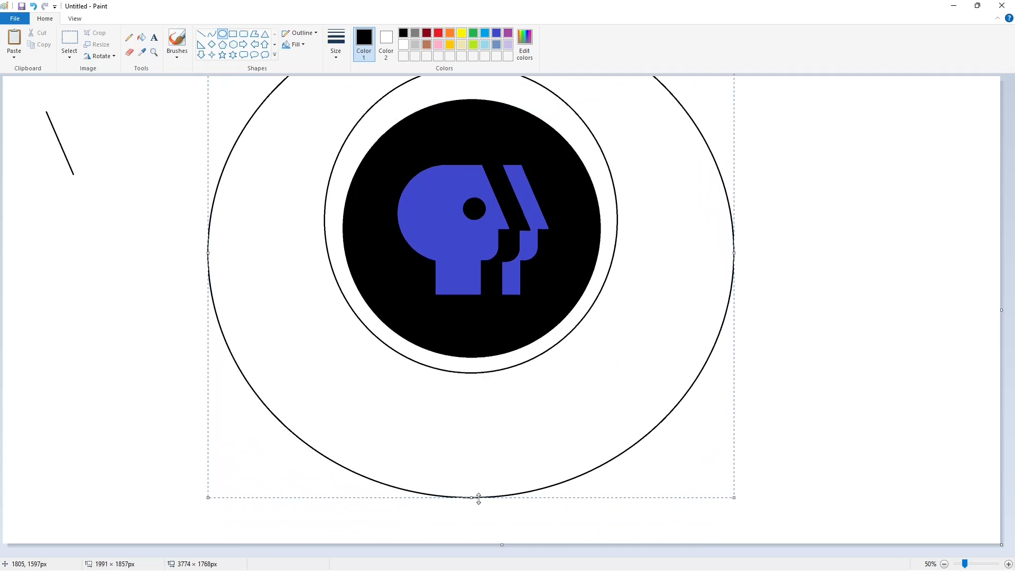
Adjust the outermost circle outline to about 2008 × 1947 px, centre it around the black disc and commit it.
drag(478, 498, 478, 522)
drag(481, 470, 482, 445)
drag(209, 241, 206, 243)
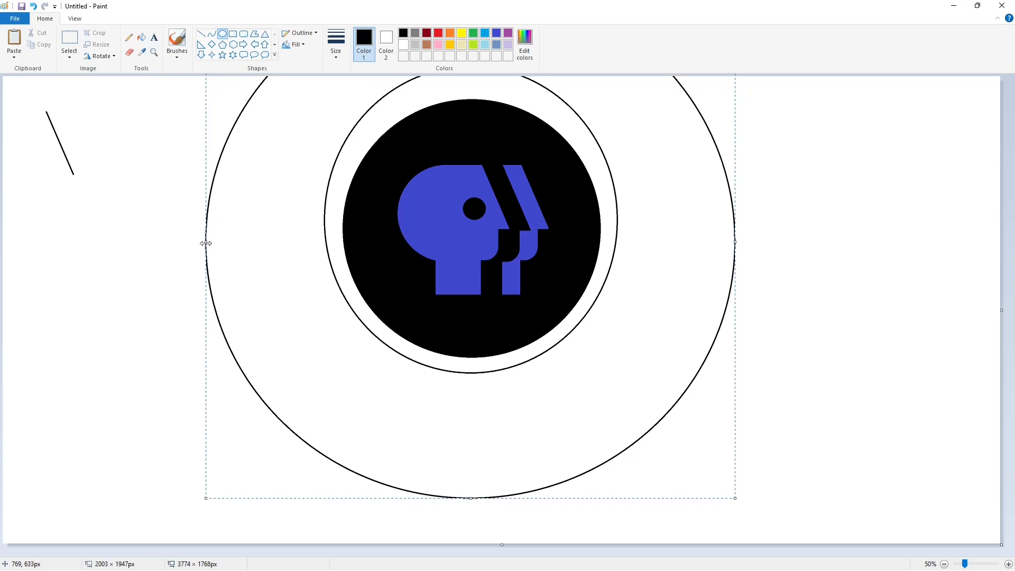
drag(618, 394, 617, 394)
drag(733, 241, 736, 242)
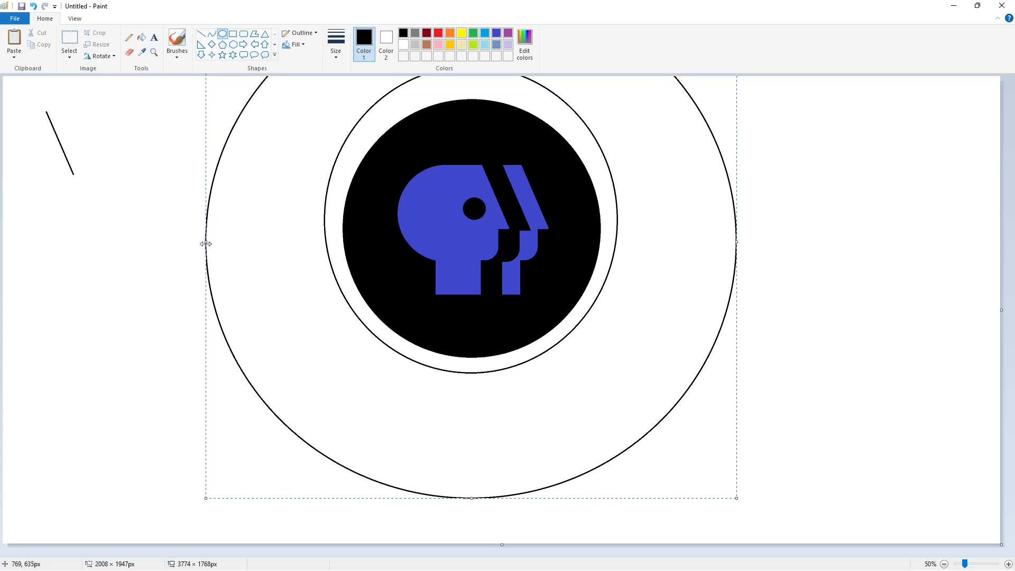
click(853, 301)
Fill the ring between the two outer circle outlines purple.
click(142, 38)
click(571, 79)
click(507, 33)
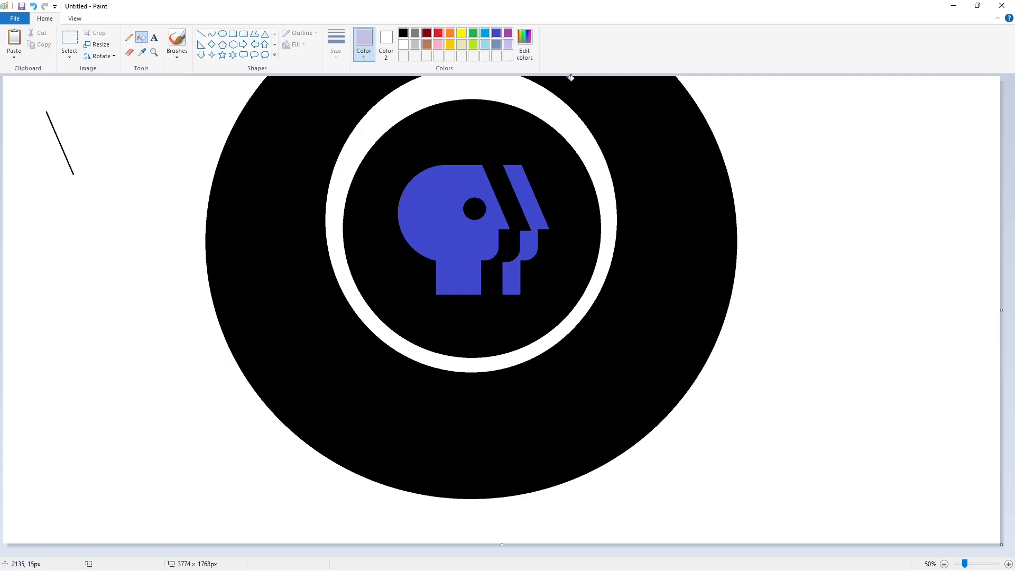
click(571, 80)
Draw two white slanted lines across the purple ring, one on each side, to separate its lower segment.
click(200, 36)
click(404, 44)
drag(339, 280, 230, 349)
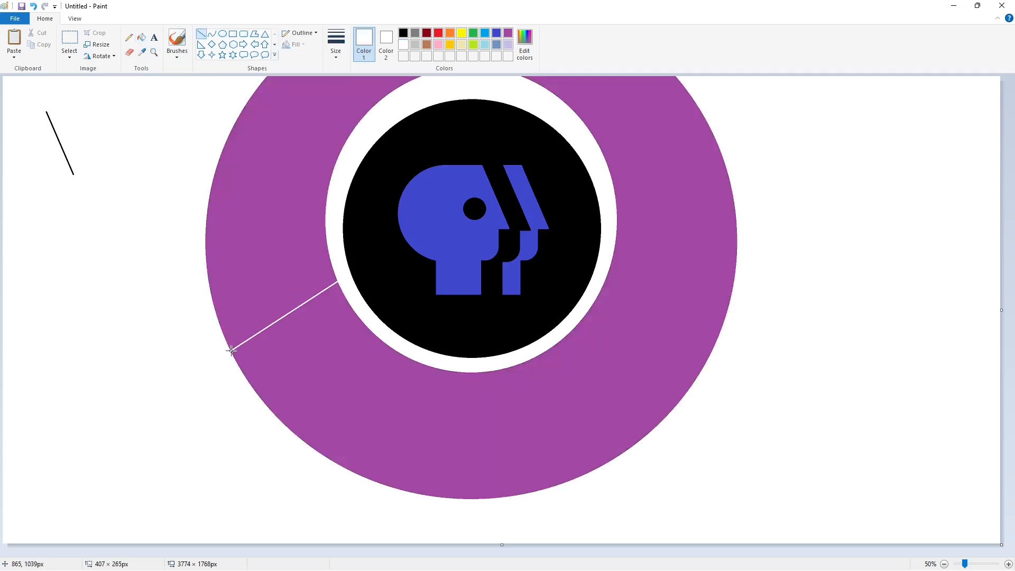
mouse_move(603, 283)
mouse_down()
mouse_move(717, 328)
mouse_move(730, 360)
mouse_up()
click(771, 293)
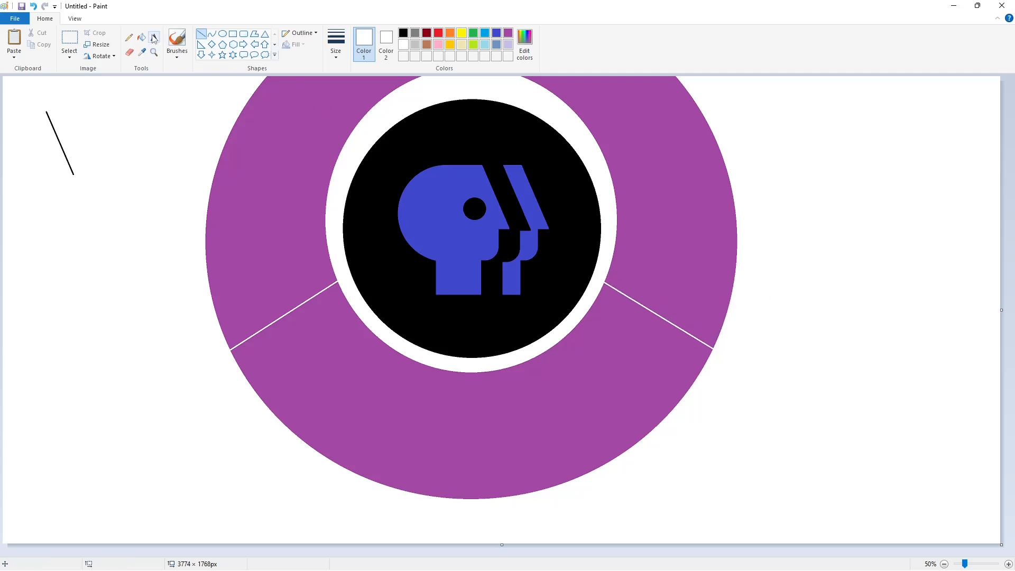
Fill the upper parts of the purple ring white and its lower segment lavender.
click(141, 37)
click(264, 185)
click(682, 185)
click(508, 45)
click(612, 402)
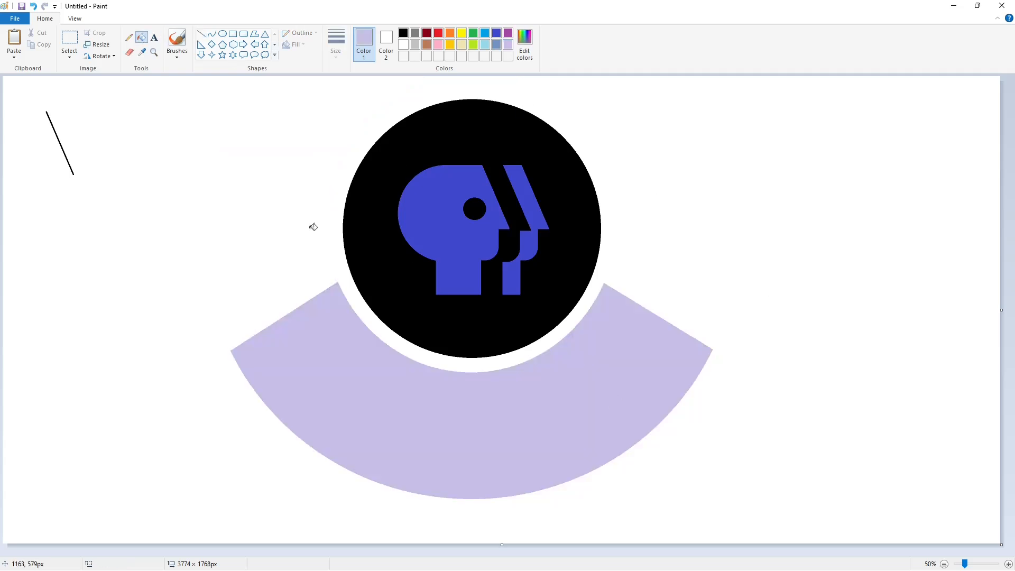
Draw two thin, parallel black slanted lines near the left end of the lavender segment.
click(201, 33)
click(336, 45)
click(336, 93)
click(403, 32)
drag(328, 313, 252, 369)
drag(328, 313, 331, 312)
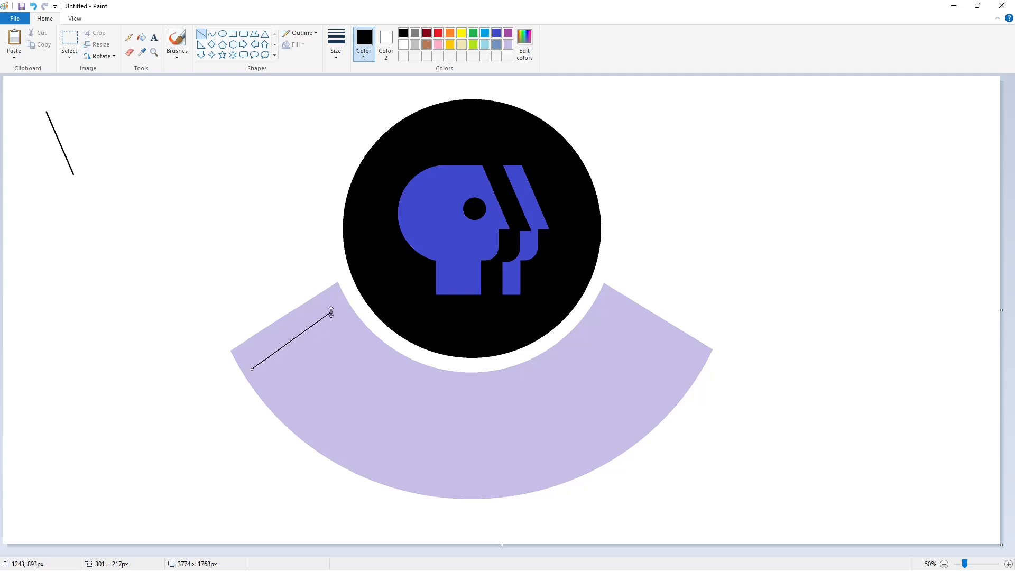
click(352, 348)
drag(273, 363, 324, 325)
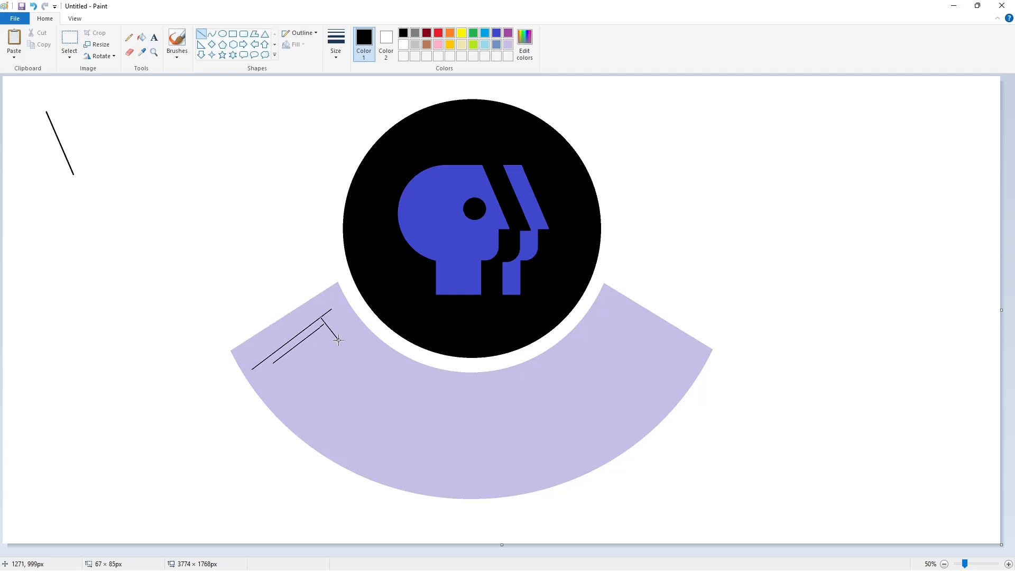
key(ctrl+z)
Draw a small black circle just below the two parallel lines, touching the lower one.
click(222, 34)
mouse_move(305, 337)
mouse_down()
mouse_move(346, 378)
mouse_move(302, 357)
mouse_move(323, 333)
mouse_move(316, 308)
mouse_move(167, 209)
mouse_up()
click(396, 339)
Draw a short slanted line, perpendicular to the parallel lines, in the blank area beside the logo and copy it.
click(201, 33)
click(69, 42)
drag(121, 158, 221, 271)
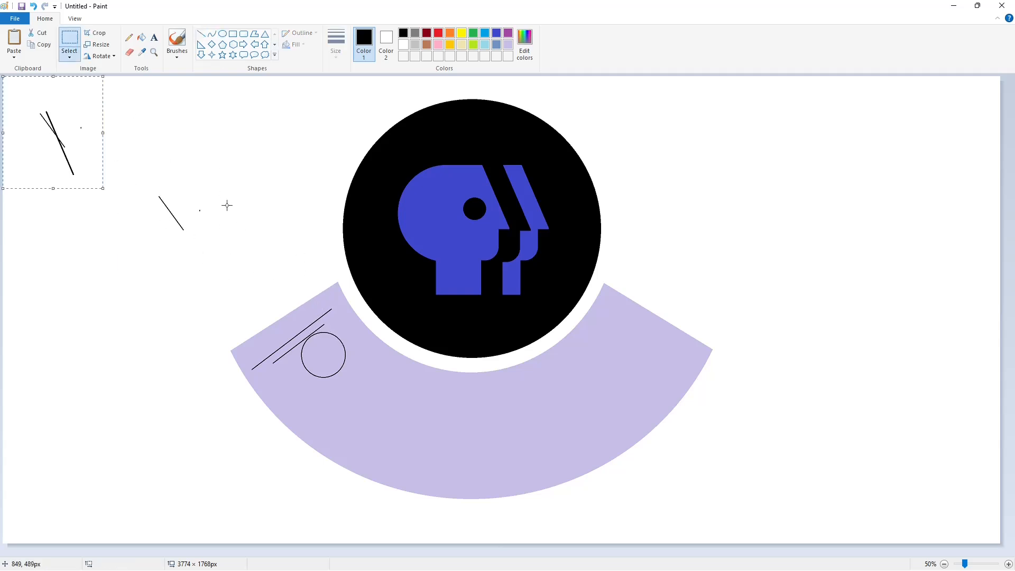
key(ctrl+z)
click(69, 38)
drag(122, 148, 225, 281)
key(ctrl+c)
key(Escape)
Place two copies of the short slanted line tangent to opposite sides of the small circle.
click(1008, 564)
key(ctrl+v)
drag(104, 203, 521, 334)
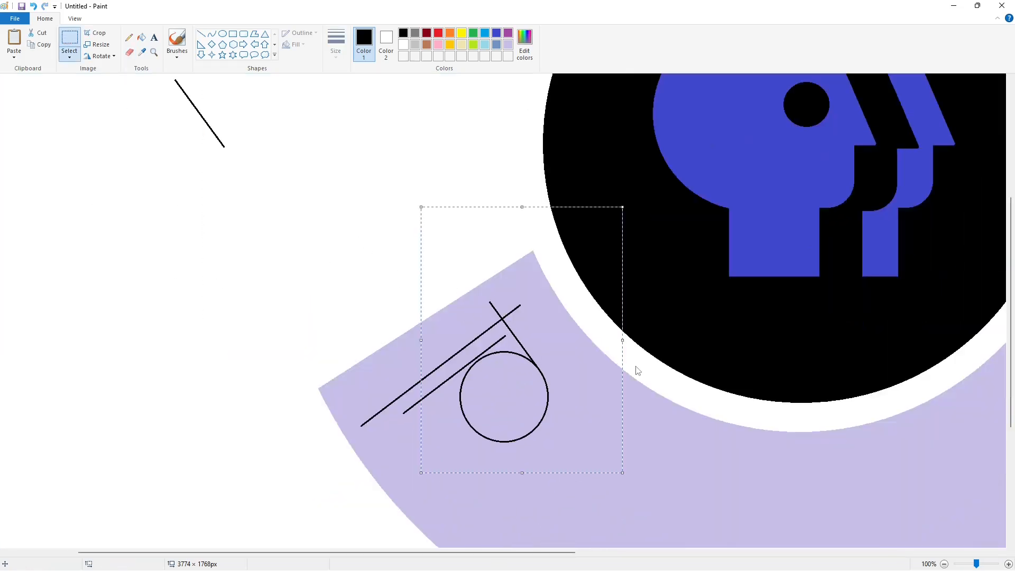
key(ctrl+v)
drag(126, 213, 472, 396)
click(603, 407)
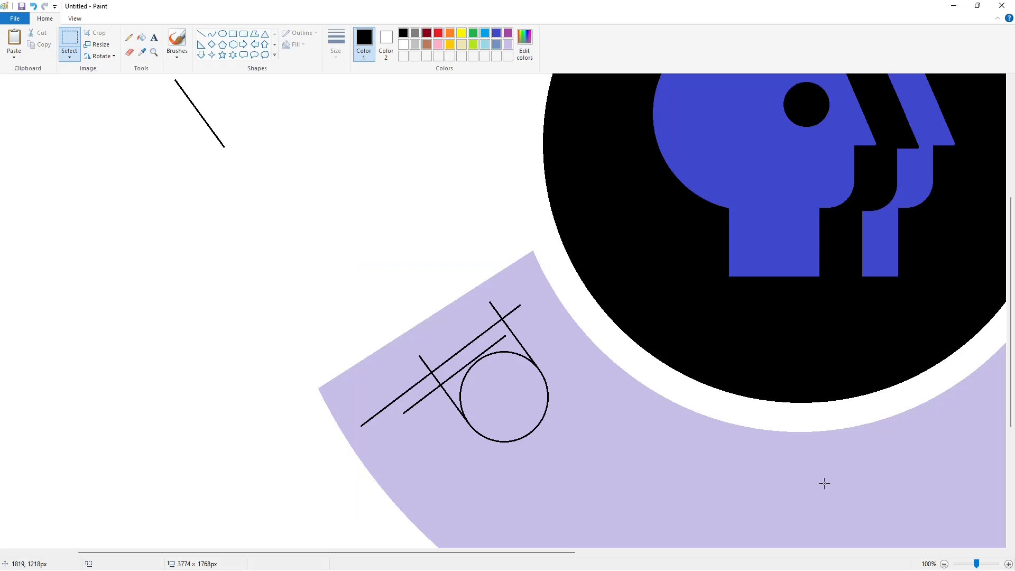
Draw a smaller circle of about 77 × 77 px centred inside the small circle.
click(943, 564)
click(223, 33)
mouse_move(312, 343)
mouse_down()
mouse_move(332, 365)
mouse_move(334, 356)
mouse_up()
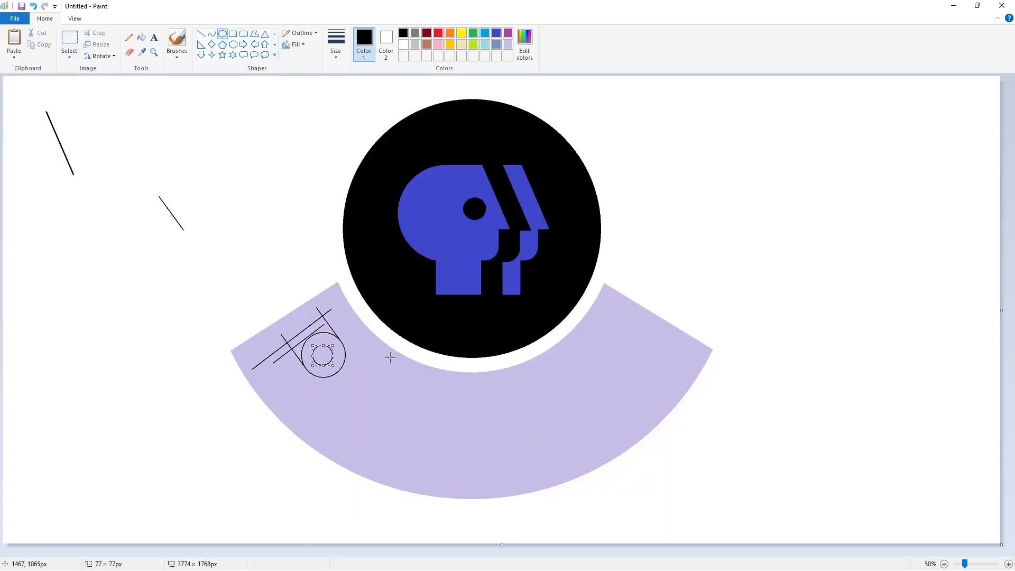
click(390, 357)
click(1008, 563)
drag(464, 551, 556, 552)
key(ctrl+v)
drag(110, 197, 463, 341)
key(ctrl+z)
Fill the inner circle's outline and the connected outer circle and line outlines dark red.
click(141, 37)
click(426, 33)
click(475, 383)
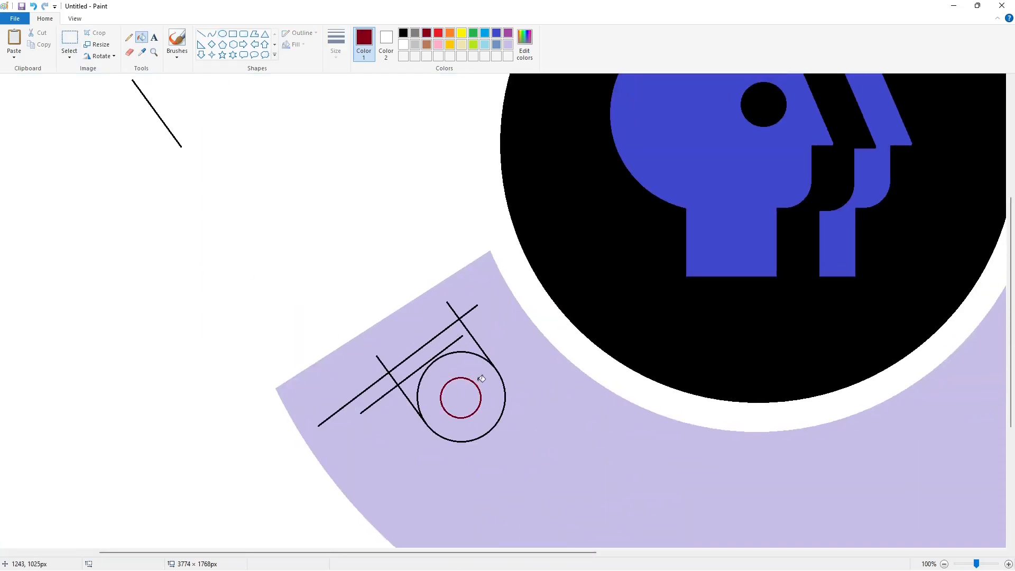
click(489, 360)
Place two copies of the short black line tangent to opposite sides of the inner circle.
key(ctrl+v)
drag(110, 211, 470, 361)
click(591, 381)
key(ctrl+v)
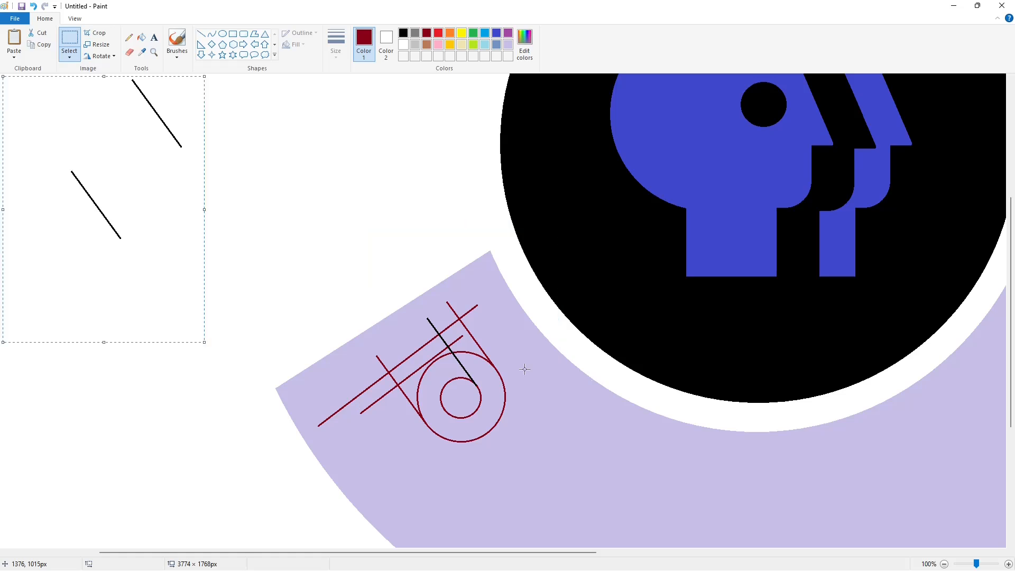
mouse_move(84, 208)
mouse_down()
mouse_move(363, 368)
mouse_move(408, 378)
mouse_up()
click(591, 369)
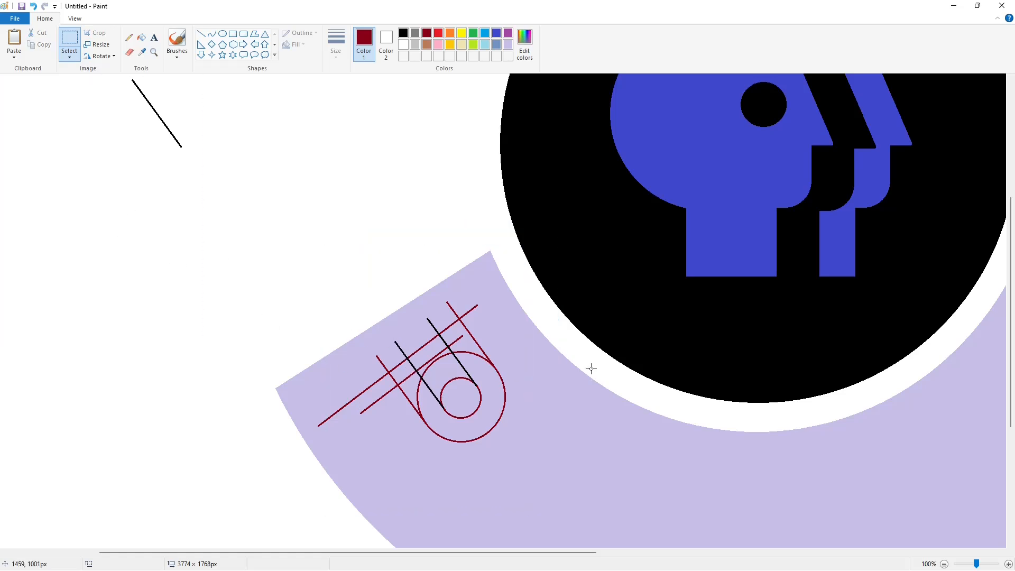
Erase the inner circle's upper arc with lavender and fill the dark red construction lines black.
click(141, 38)
click(508, 44)
click(465, 376)
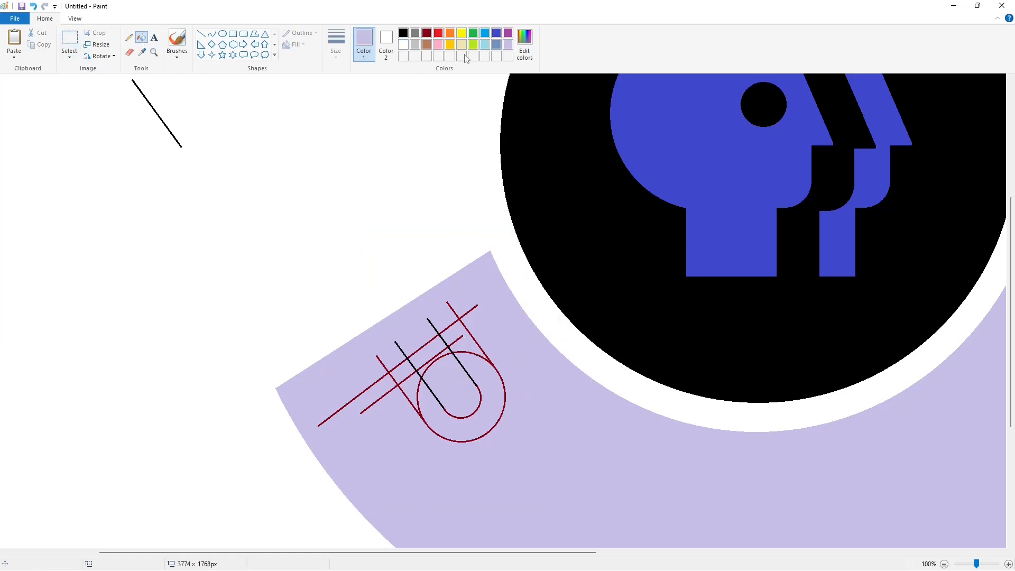
click(403, 33)
click(493, 360)
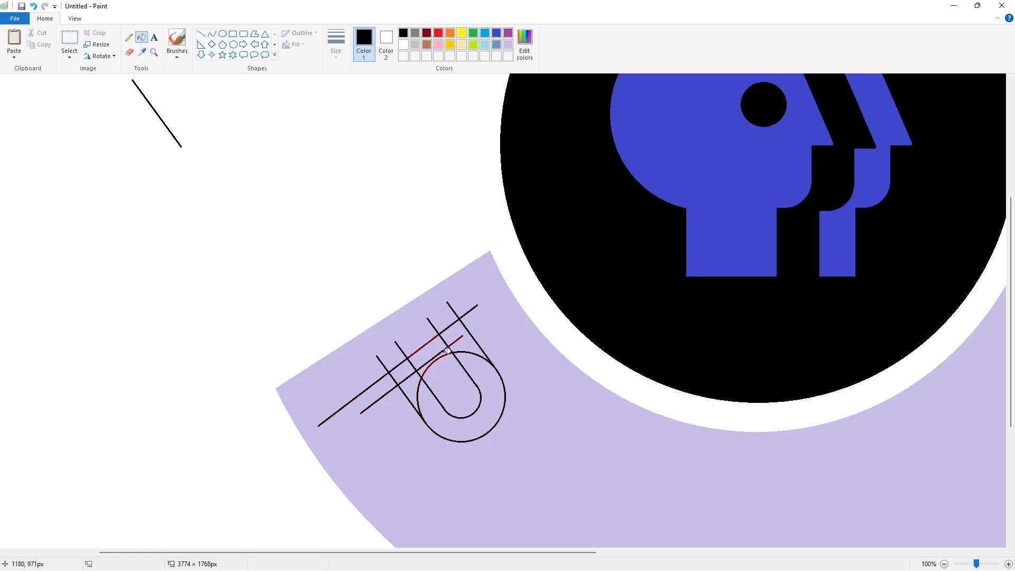
click(440, 334)
Place two copies of the short slanted line across the parallel lines, left of the circles.
click(945, 564)
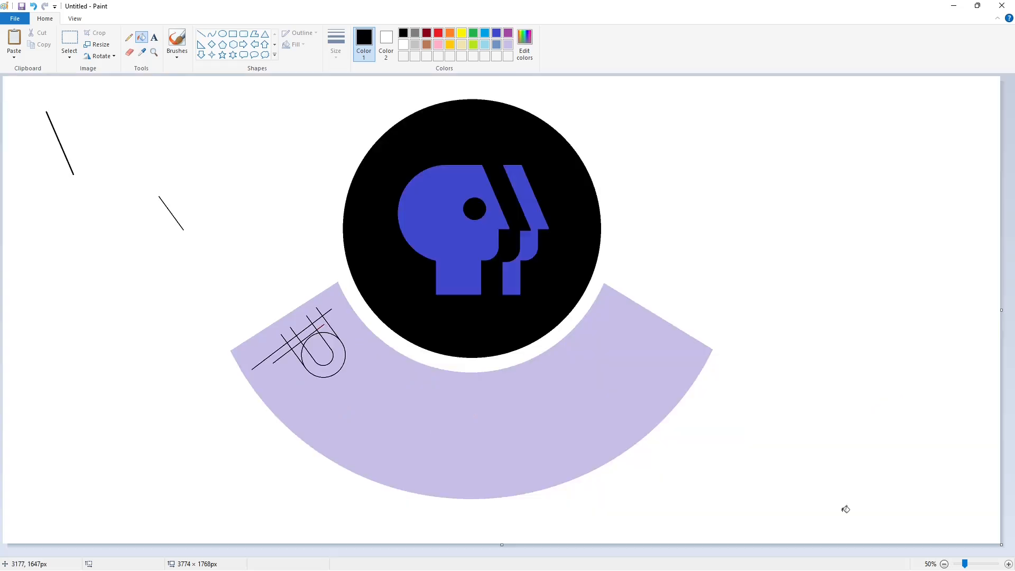
click(69, 38)
drag(136, 174, 302, 400)
key(ctrl+v)
drag(28, 119, 275, 369)
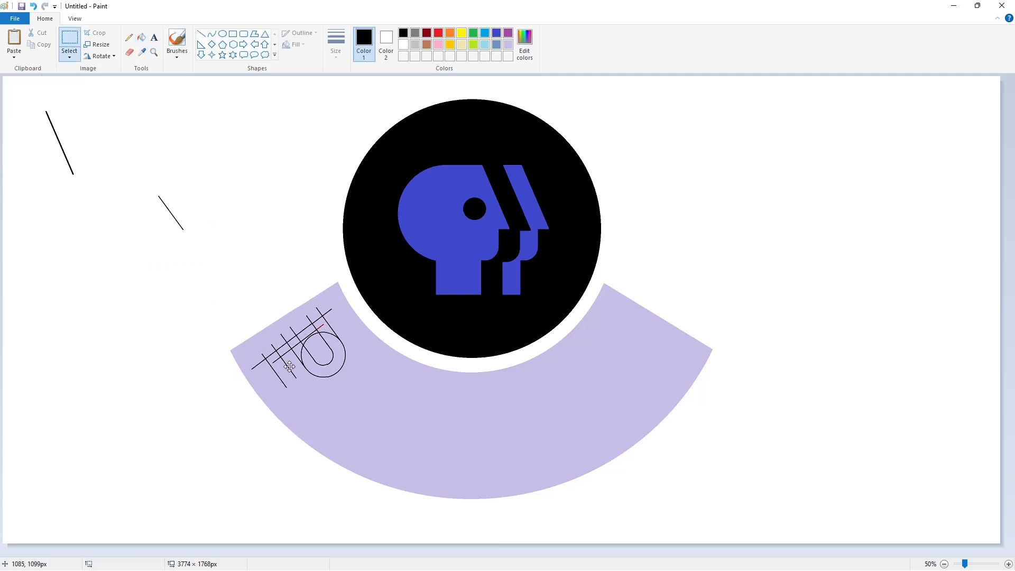
click(368, 371)
Join the lower ends of the two left strokes and draw a third parallel line across the circles.
click(202, 34)
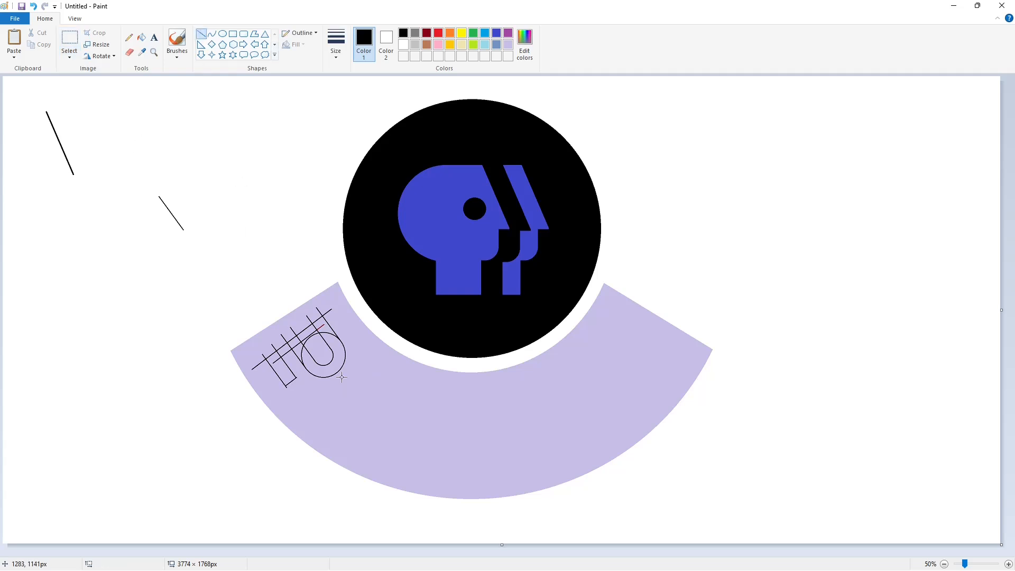
drag(331, 337, 283, 376)
click(387, 342)
Fill the regions between the construction lines black to form a solid tilted letter P.
click(1008, 564)
scroll(537, 426, down, 3)
click(141, 38)
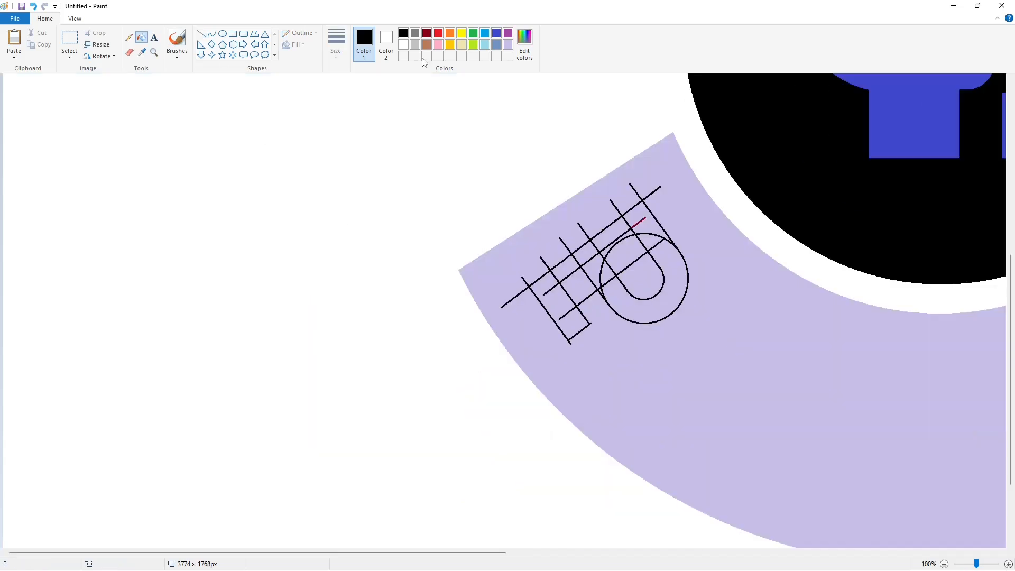
click(646, 296)
click(597, 272)
click(624, 251)
click(650, 238)
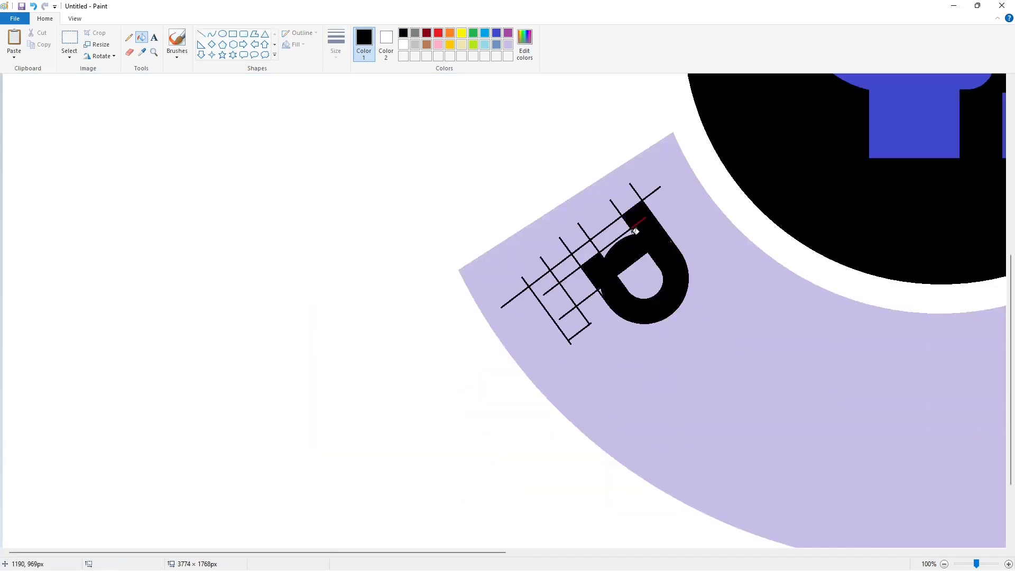
click(632, 234)
click(580, 288)
click(558, 308)
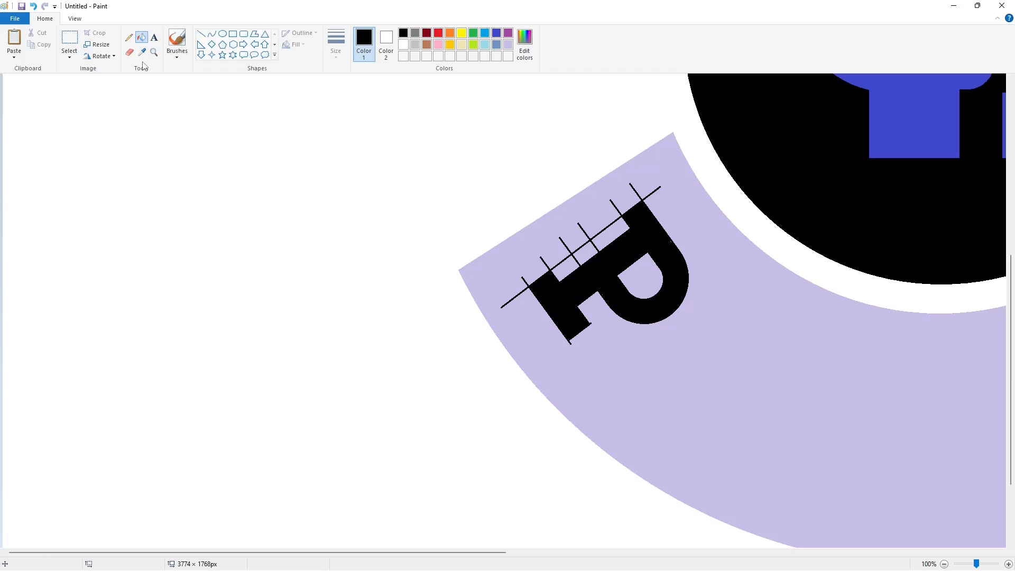
Draw lavender lines to cut the short stubs off the P's outer guide line and trim the overhangs at its foot.
click(201, 33)
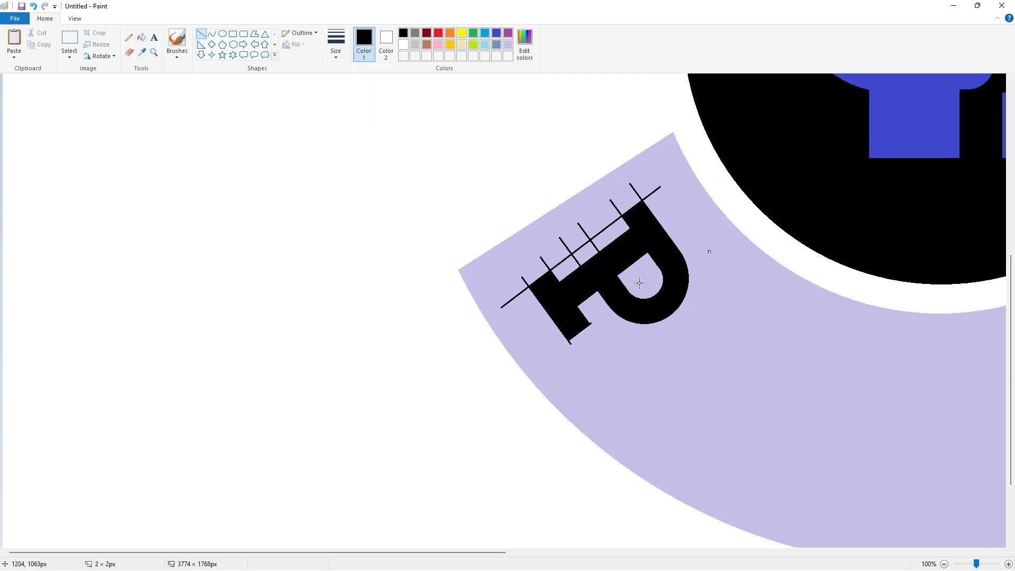
click(644, 301)
click(508, 45)
drag(523, 293, 672, 181)
drag(505, 312, 546, 375)
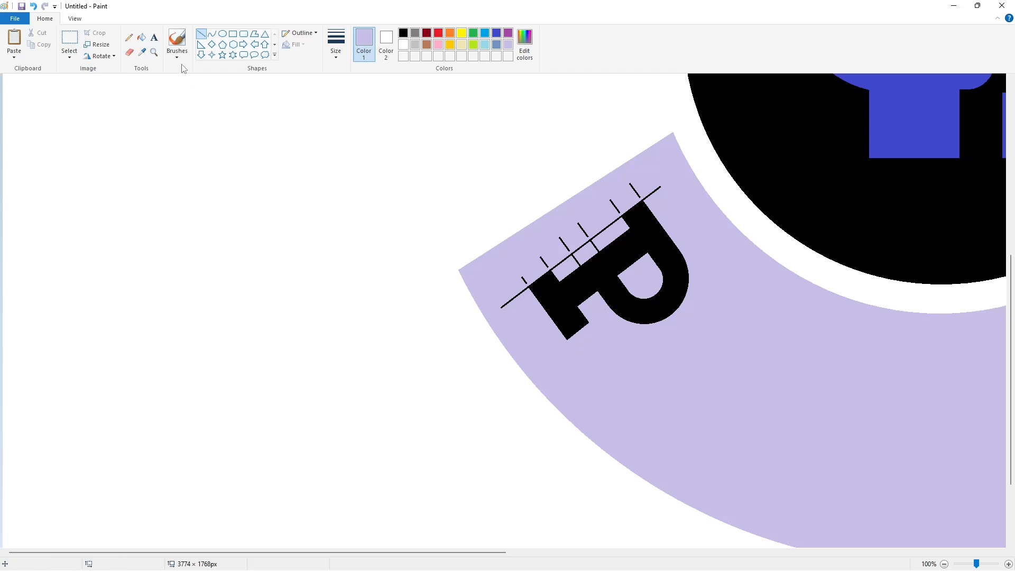
Clear the cut-off stubs above the P's guide line by covering and filling them with lavender.
drag(571, 276, 624, 235)
drag(624, 233, 624, 234)
key(Left)
key(Left)
key(Left)
key(Left)
key(Left)
key(Left)
key(Left)
key(Left)
key(Left)
key(Left)
key(Left)
key(Left)
key(Left)
key(Left)
key(Left)
click(664, 252)
click(143, 40)
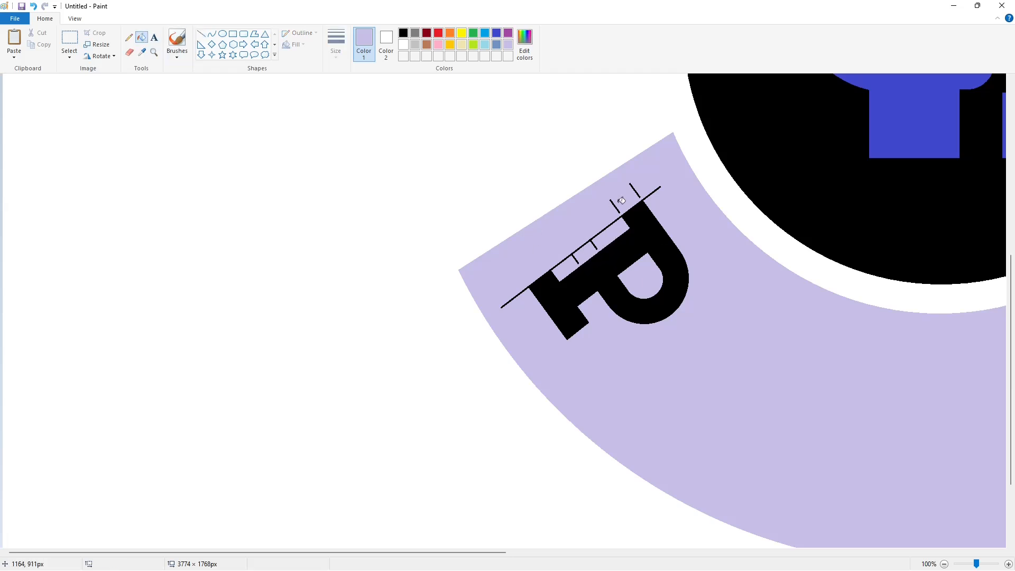
Cut the guide line away from the P's serifs with lavender lines and fill its leftover segments lavender.
click(201, 34)
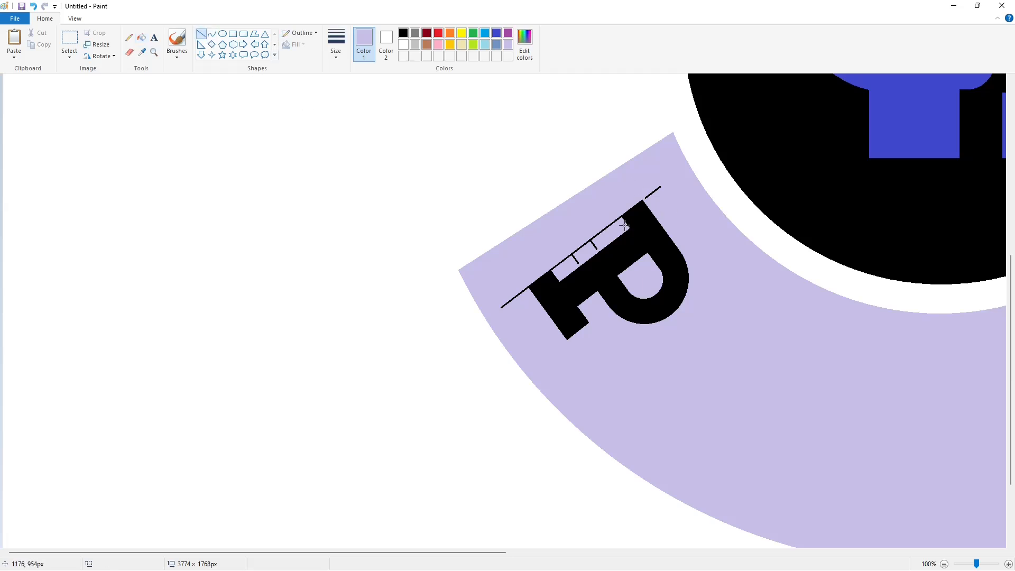
click(687, 218)
drag(557, 271, 540, 255)
click(649, 252)
click(141, 38)
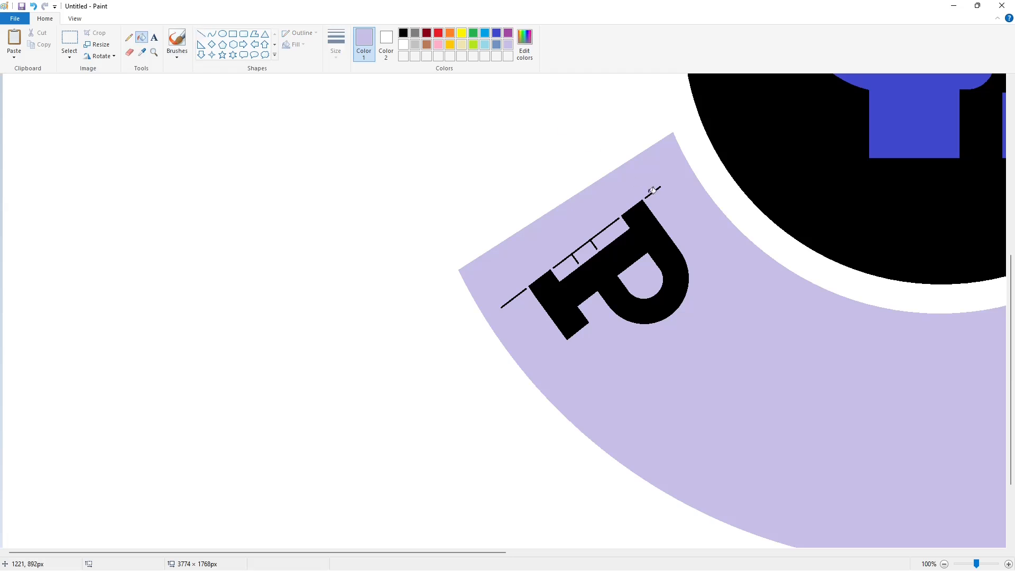
click(651, 194)
click(587, 242)
ctrl+scroll(849, 475, down, 1)
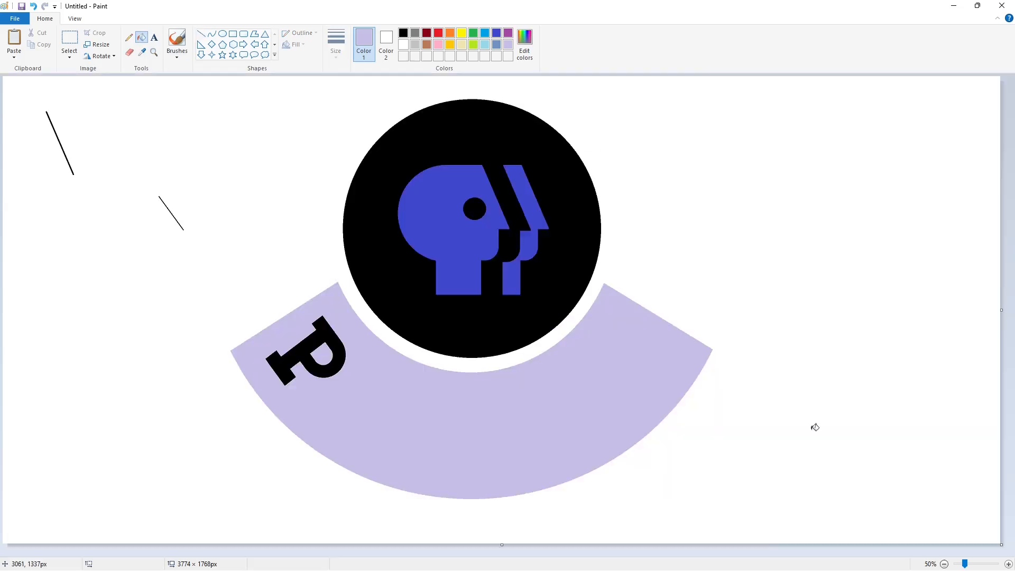
Draw a thinner black line slanting up to the right in the blank area left of the arc.
click(201, 33)
click(336, 42)
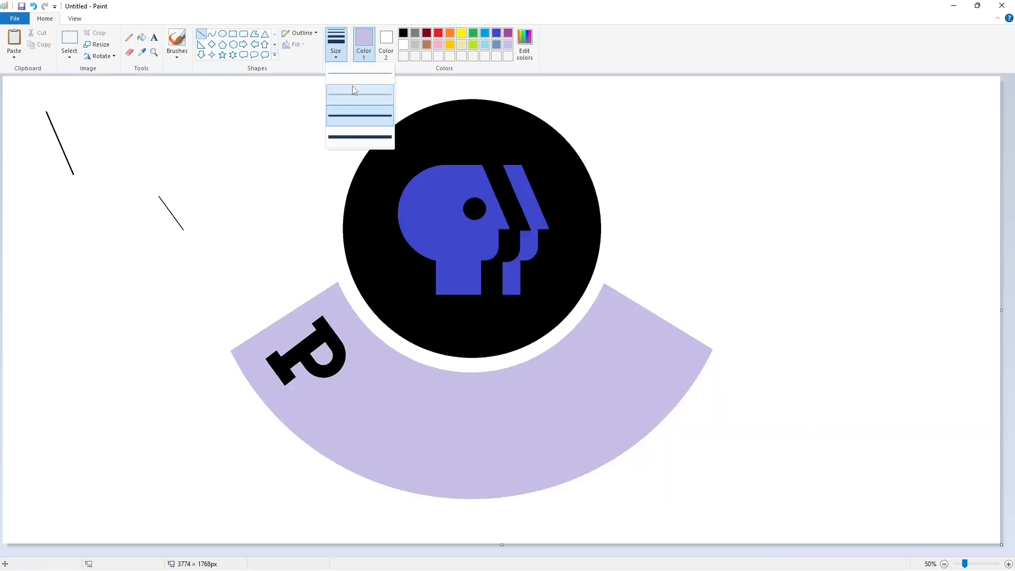
click(361, 92)
click(402, 33)
mouse_move(360, 351)
mouse_down()
mouse_move(304, 426)
mouse_move(364, 350)
mouse_move(92, 291)
mouse_up()
Place a copy of the new slanted line on the lavender arc, just right of the P.
click(69, 39)
drag(126, 257, 33, 390)
key(ctrl+c)
key(ctrl+v)
mouse_move(48, 153)
mouse_down()
mouse_move(339, 382)
mouse_move(336, 408)
mouse_move(391, 414)
mouse_up()
click(401, 412)
Draw two overlapping circles right of the slanted line, the upper about 141 × 143 px and the lower slightly larger.
click(201, 34)
click(223, 33)
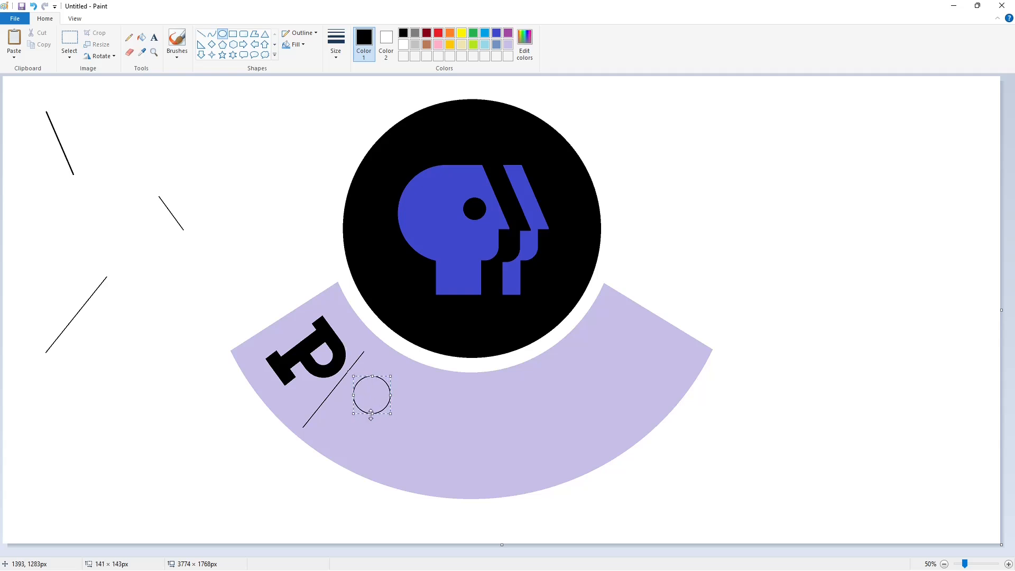
drag(335, 402, 374, 441)
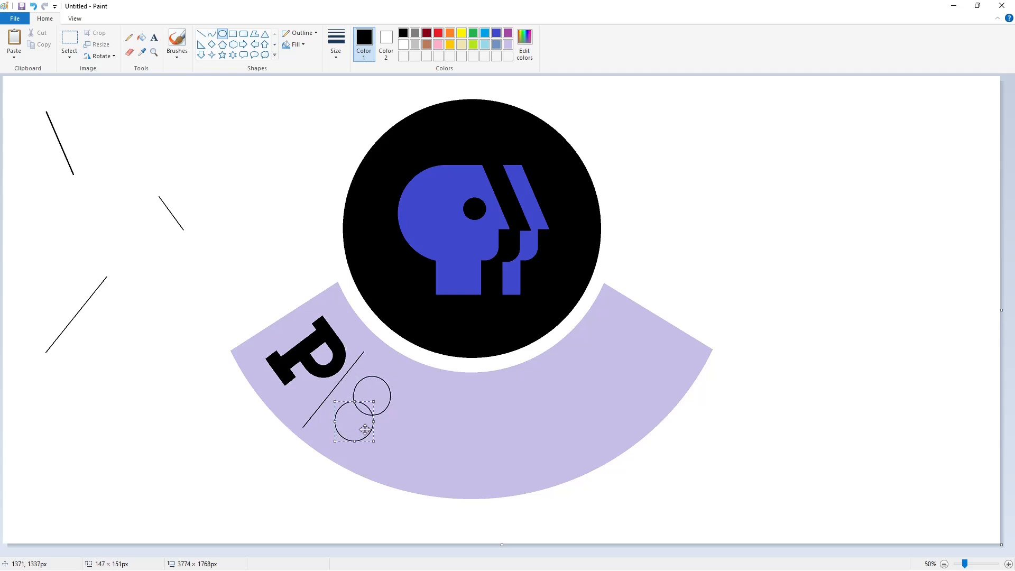
drag(335, 402, 331, 399)
click(449, 425)
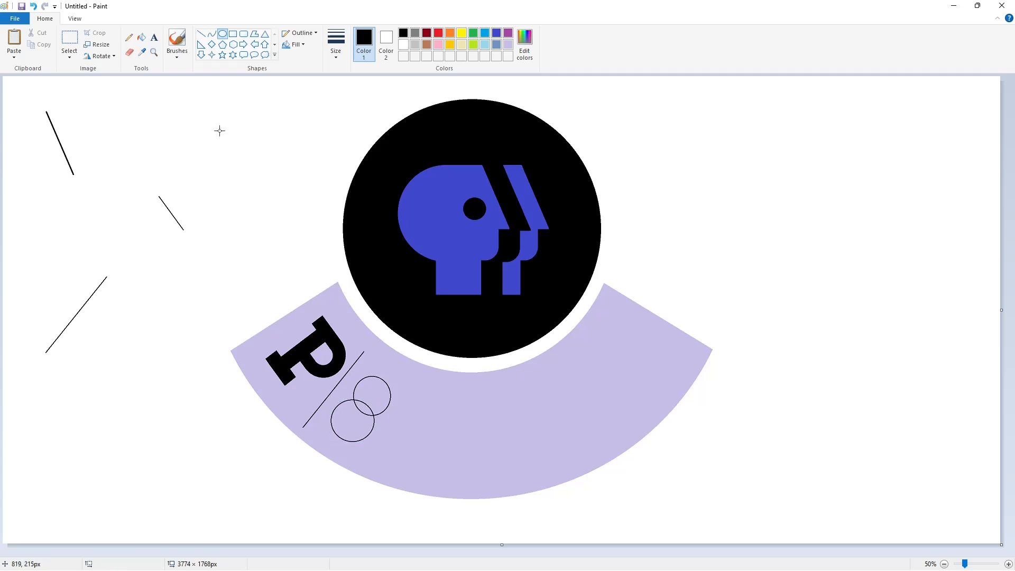
Draw a short line about 103 × 87 px slanting down to the right in the blank area and copy it.
click(201, 34)
drag(247, 206, 274, 229)
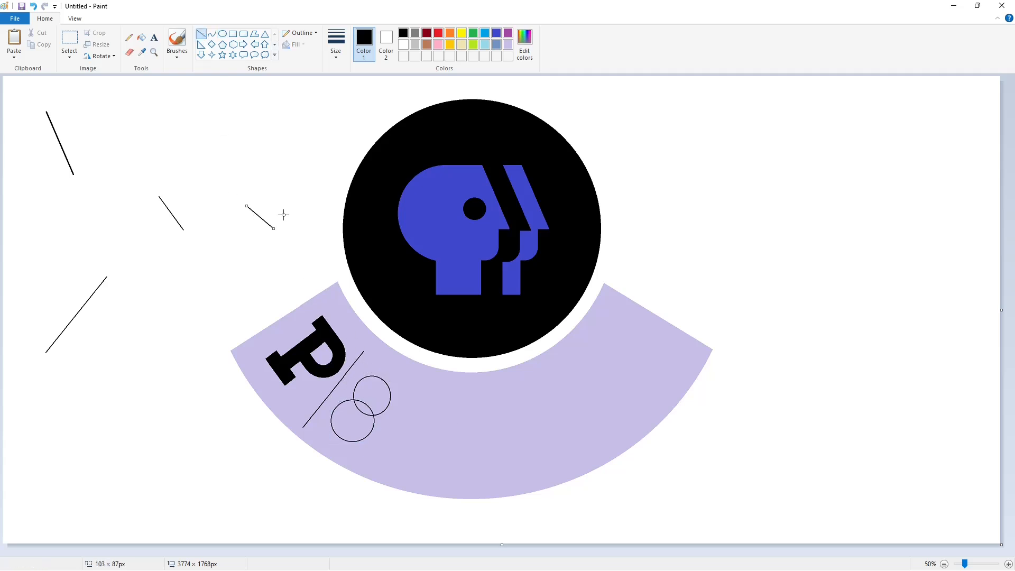
click(69, 39)
drag(207, 159, 299, 268)
key(ctrl+c)
click(755, 419)
Place the copied short line so it joins the long slanted line to the upper circle's outer edge.
scroll(756, 419, up, 1)
scroll(475, 521, down, 3)
drag(476, 552, 602, 552)
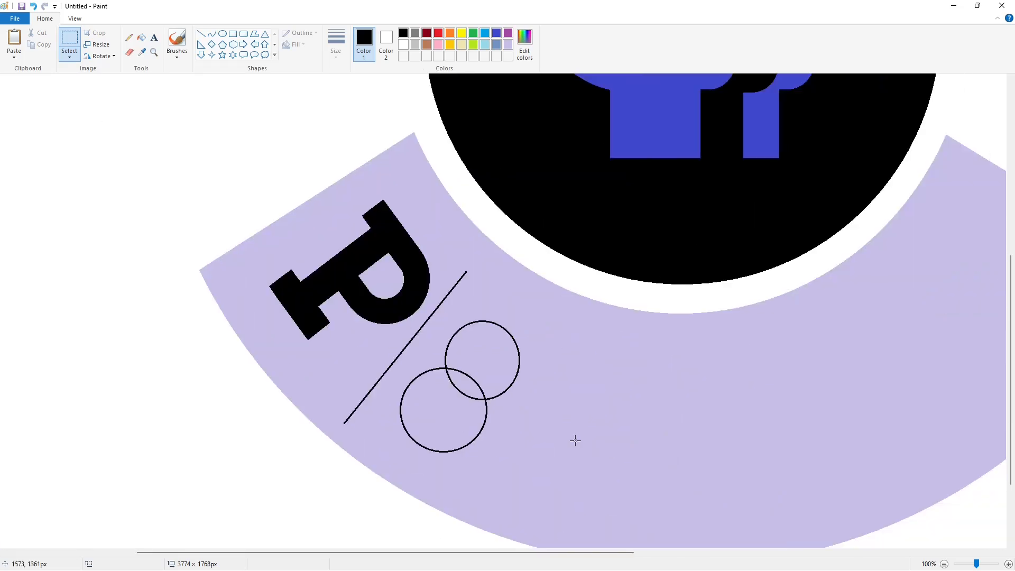
key(ctrl+v)
drag(119, 197, 491, 315)
click(691, 439)
scroll(797, 469, down, 1)
key(ctrl+v)
drag(52, 140, 323, 432)
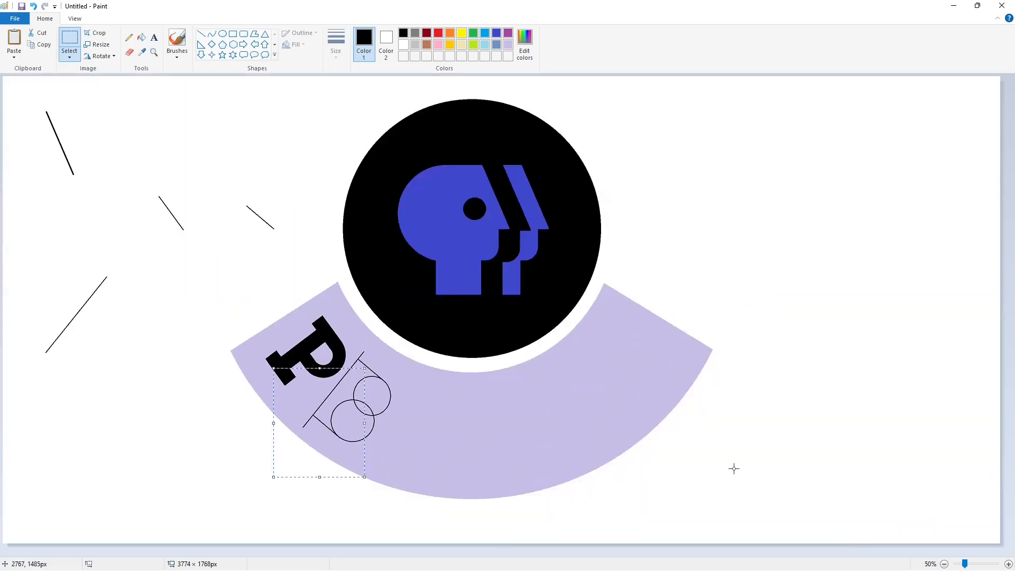
key(ctrl+z)
Place another copy of the short line so it joins the long slanted line to the lower circle's outer edge.
click(1007, 564)
scroll(387, 474, down, 3)
key(ctrl+v)
drag(123, 200, 667, 318)
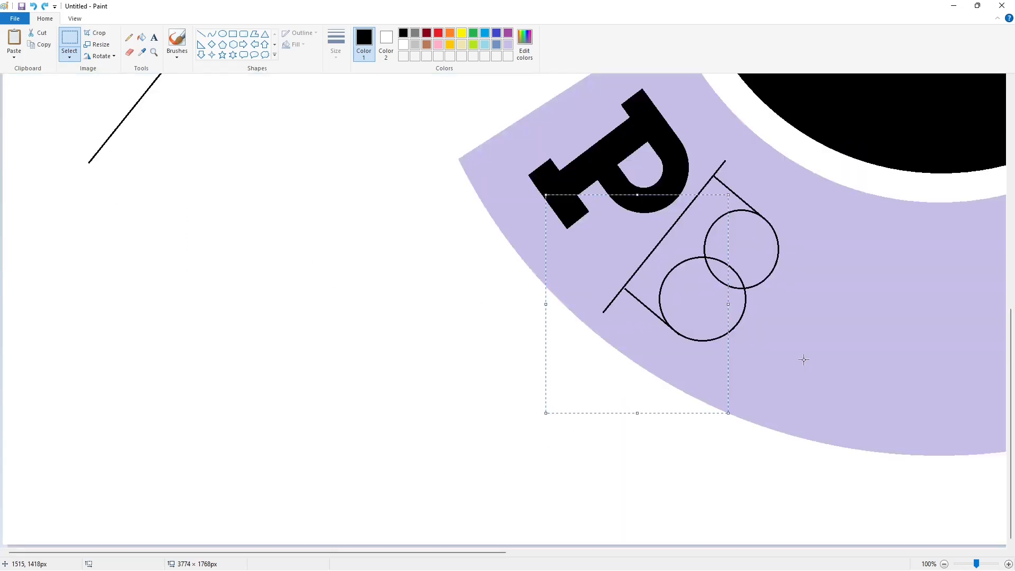
click(802, 360)
scroll(844, 472, down, 1)
Draw a small circle inside each of the two overlapping circles.
click(222, 34)
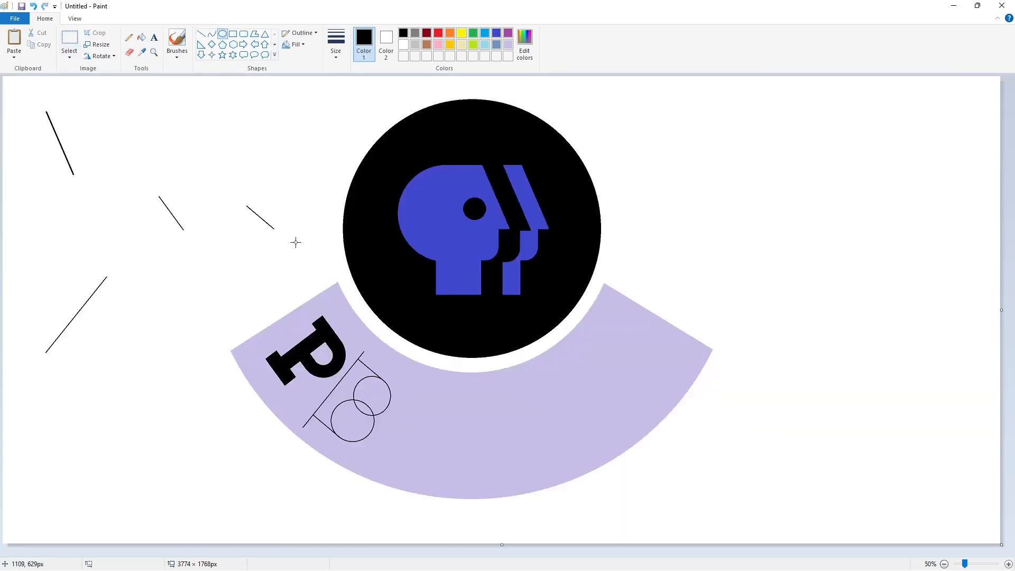
mouse_move(360, 387)
mouse_down()
mouse_move(377, 404)
mouse_move(368, 395)
mouse_move(359, 427)
mouse_up()
click(349, 419)
Recolor the loose short slanted line left of the black disc dark red.
click(141, 37)
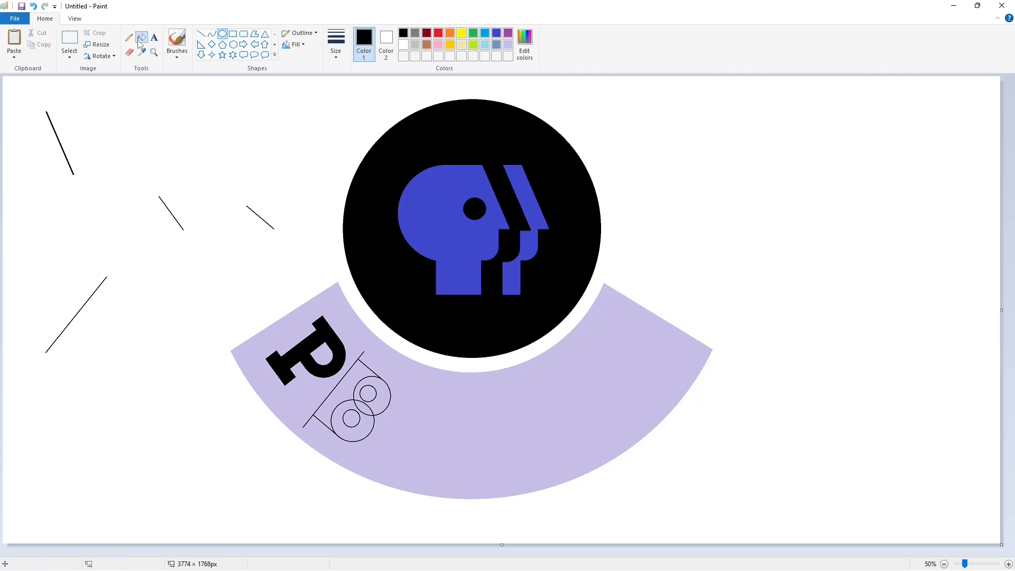
click(427, 33)
click(267, 216)
key(ctrl+z)
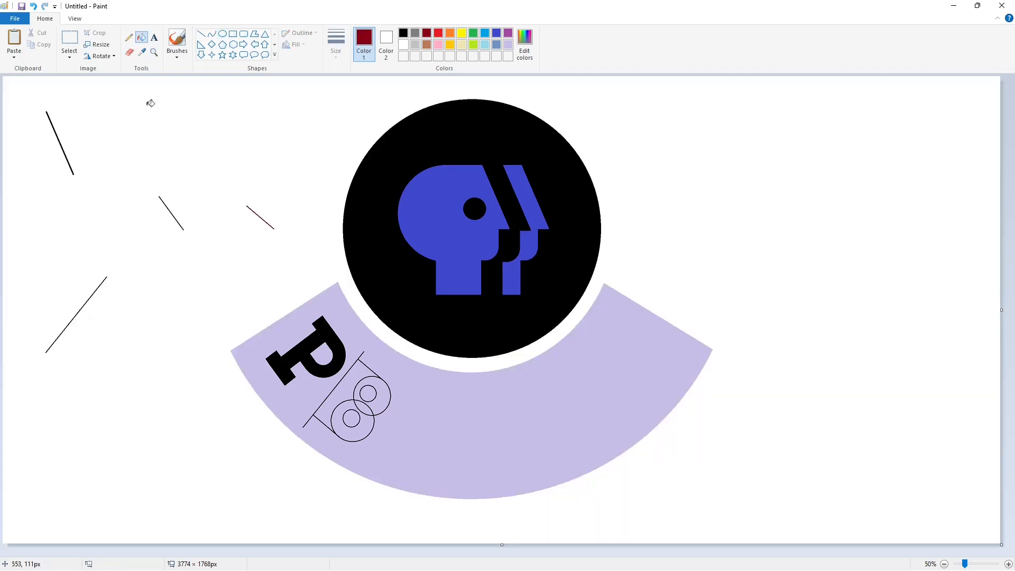
click(70, 38)
drag(221, 176, 305, 264)
key(ctrl+c)
click(737, 472)
key(ctrl+v)
drag(45, 117, 366, 379)
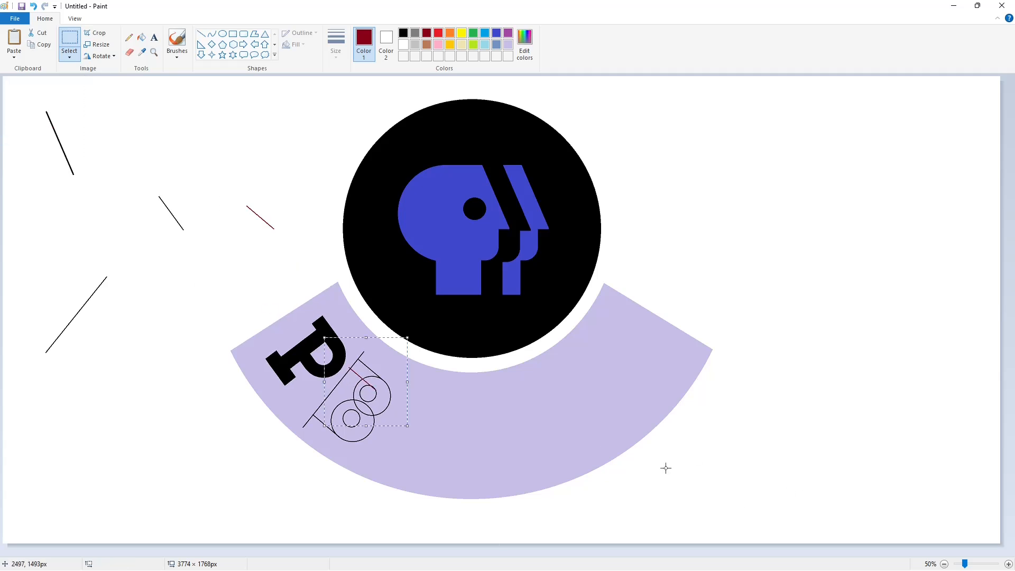
key(ctrl+z)
scroll(666, 468, up, 1)
scroll(666, 468, down, 3)
drag(415, 552, 525, 552)
key(ctrl+v)
drag(93, 169, 513, 333)
click(623, 389)
Shorten the loose dark red line by erasing its upper end with white.
scroll(622, 387, up, 4)
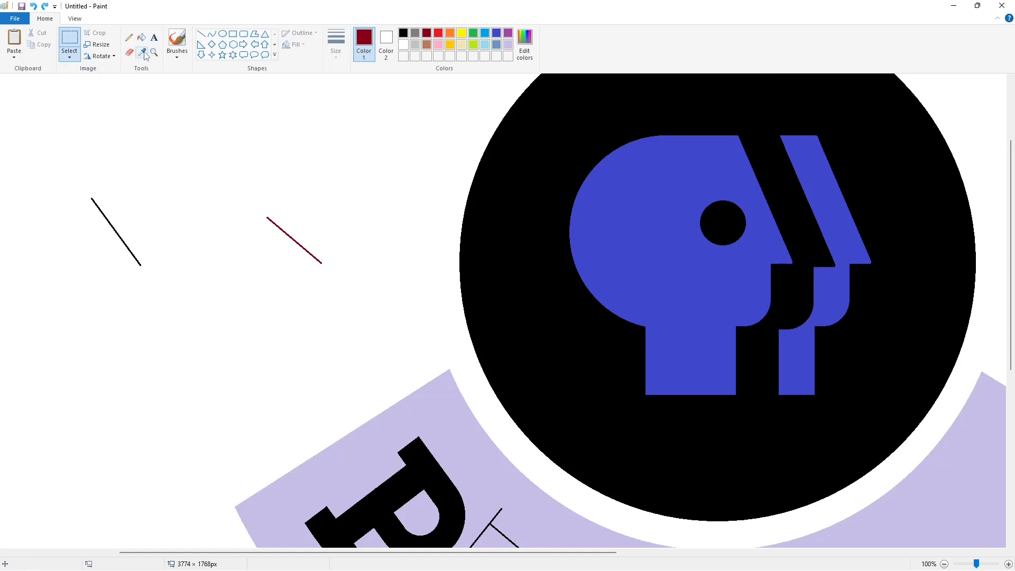
click(201, 35)
click(403, 45)
drag(280, 217, 264, 256)
click(141, 37)
click(271, 220)
Place a copy of the shortened dark red line tangent to the upper side of the upper small circle.
click(70, 39)
drag(232, 174, 346, 328)
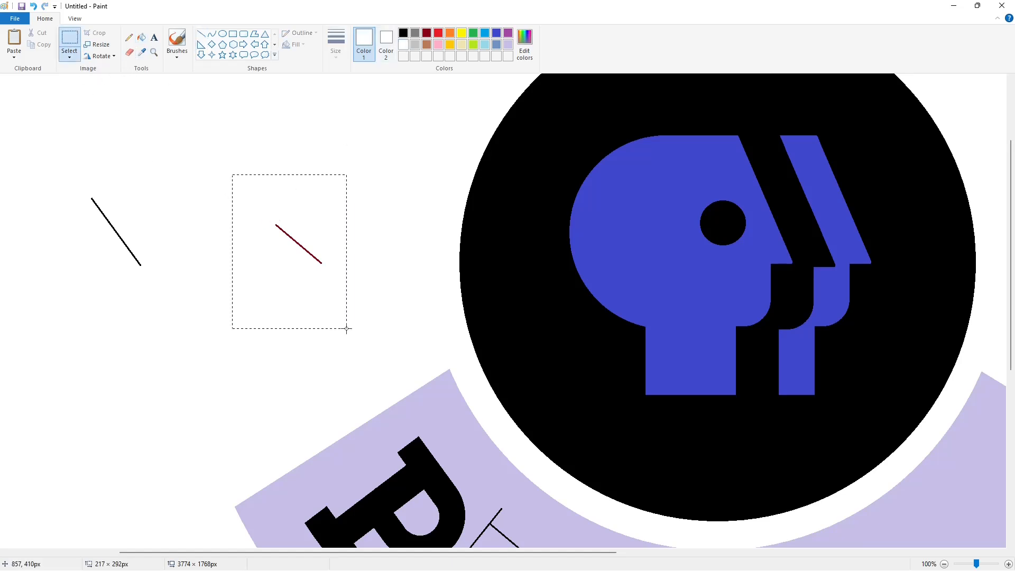
key(ctrl+x)
scroll(474, 422, down, 6)
key(ctrl+v)
drag(100, 163, 532, 236)
key(Right)
key(Right)
key(Right)
key(Right)
key(Right)
key(Right)
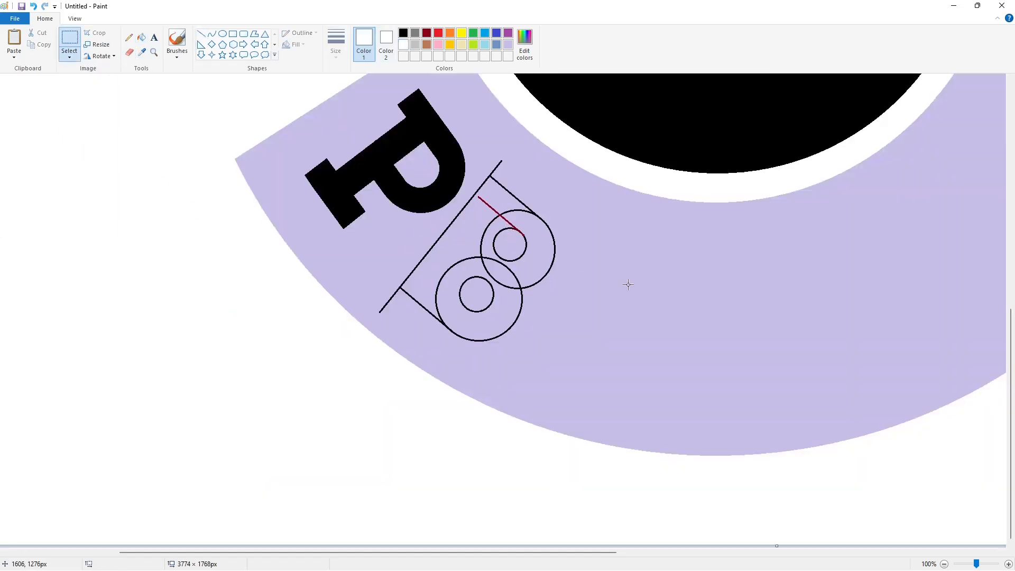
Place dark red line copies tangent to the upper small circle's lower side and the lower small circle's upper side.
key(ctrl+v)
drag(68, 148, 478, 244)
click(592, 261)
key(ctrl+v)
drag(80, 144, 479, 263)
click(592, 286)
Place a fourth dark red line copy tangent to the lower side of the lower small circle.
key(ctrl+v)
drag(88, 159, 451, 292)
key(Right)
key(Right)
key(Right)
key(Down)
key(Down)
key(Down)
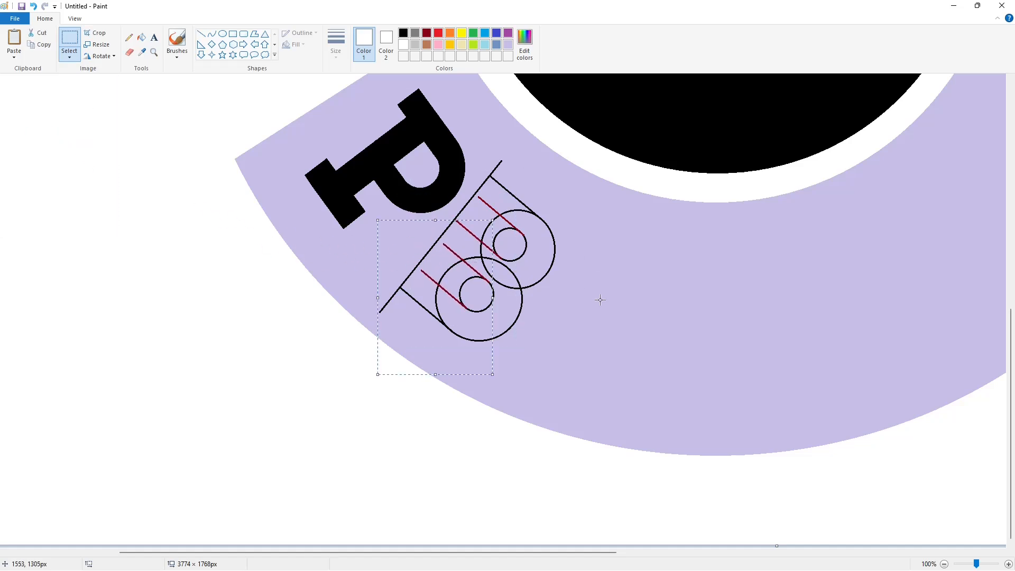
click(600, 300)
Fill the left arcs of both small circles with lavender so each opens between its dark red lines.
click(142, 37)
click(508, 44)
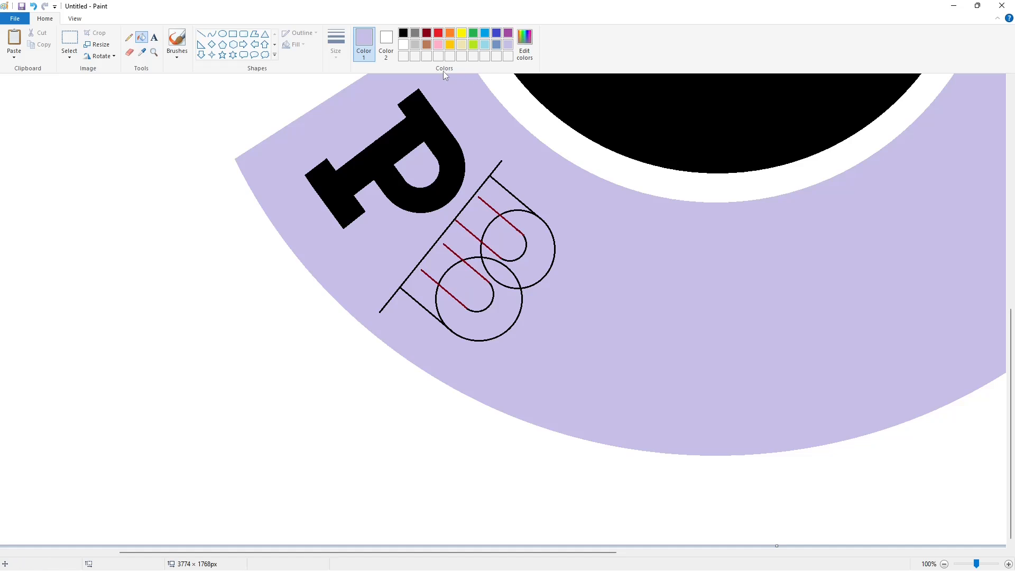
Place a parallel copy of the long slanted line slightly right of the first one, across the dark red lines.
click(944, 564)
click(69, 40)
drag(128, 249, 39, 397)
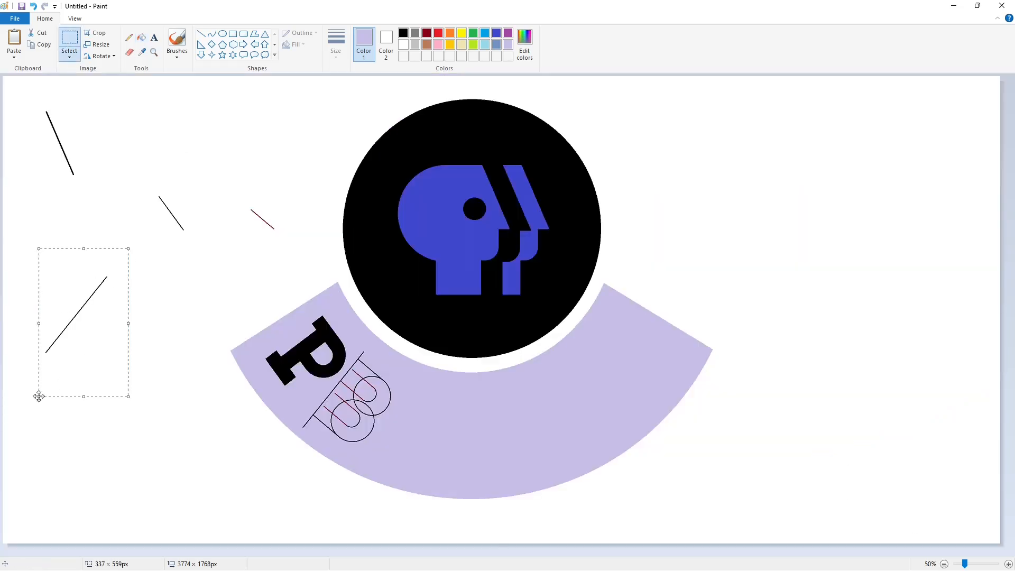
key(ctrl+c)
key(ctrl+v)
drag(49, 153, 352, 405)
key(Left)
key(Left)
key(Left)
key(Left)
key(Left)
key(Left)
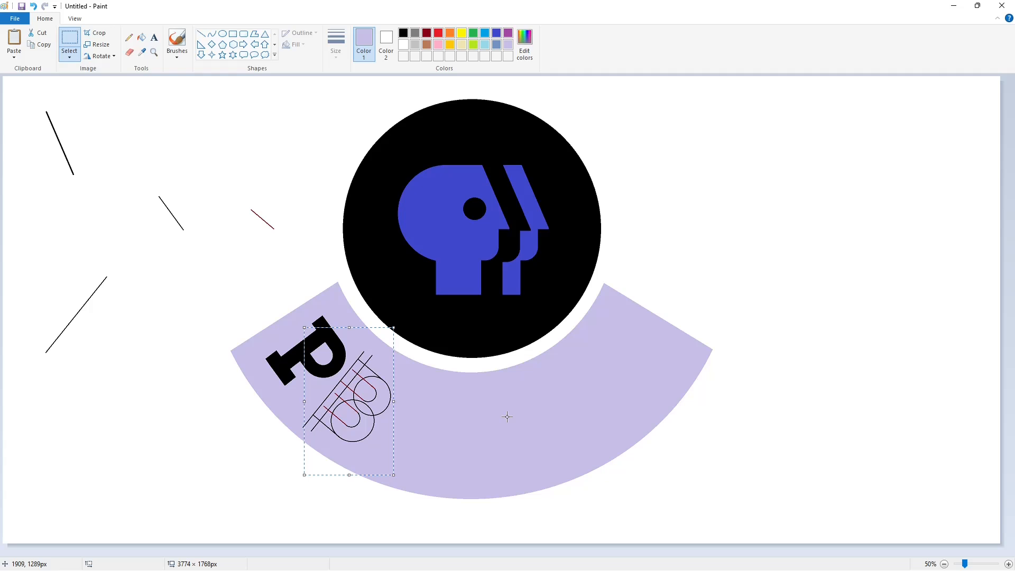
click(507, 417)
Place a third parallel copy of the long slanted line across the two large circles.
key(ctrl+v)
drag(60, 155, 373, 414)
click(477, 421)
Extend the uppermost dark red line to the leftmost long slanted line with another copy of the loose red line.
click(1008, 564)
scroll(865, 523, down, 6)
drag(456, 552, 573, 552)
scroll(424, 356, up, 3)
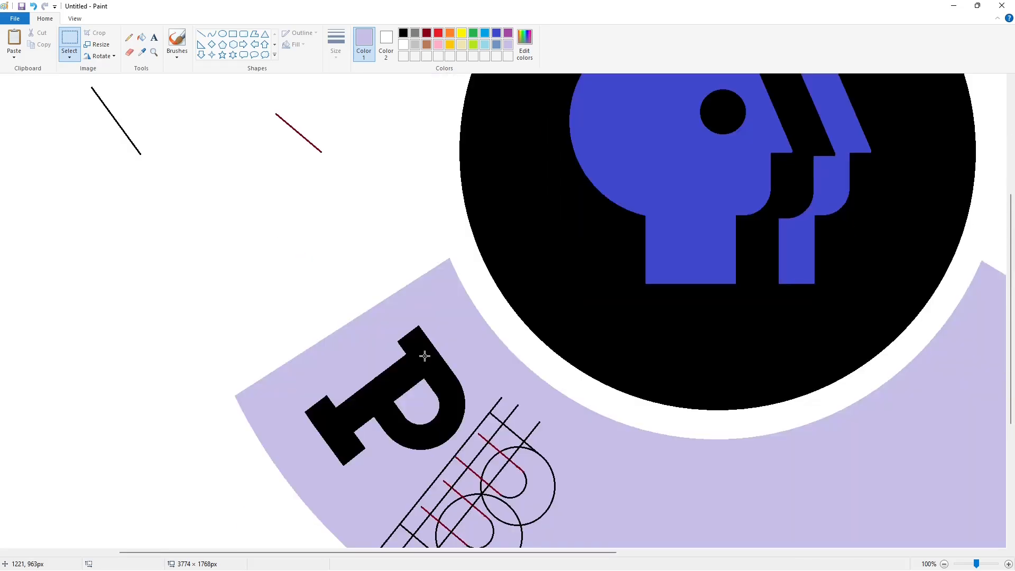
drag(339, 123, 290, 204)
key(ctrl+c)
key(ctrl+v)
drag(29, 96, 504, 454)
click(594, 447)
Extend the lowest dark red line to the leftmost long slanted line with one more copy.
scroll(595, 448, down, 3)
key(ctrl+v)
drag(29, 97, 442, 405)
click(566, 394)
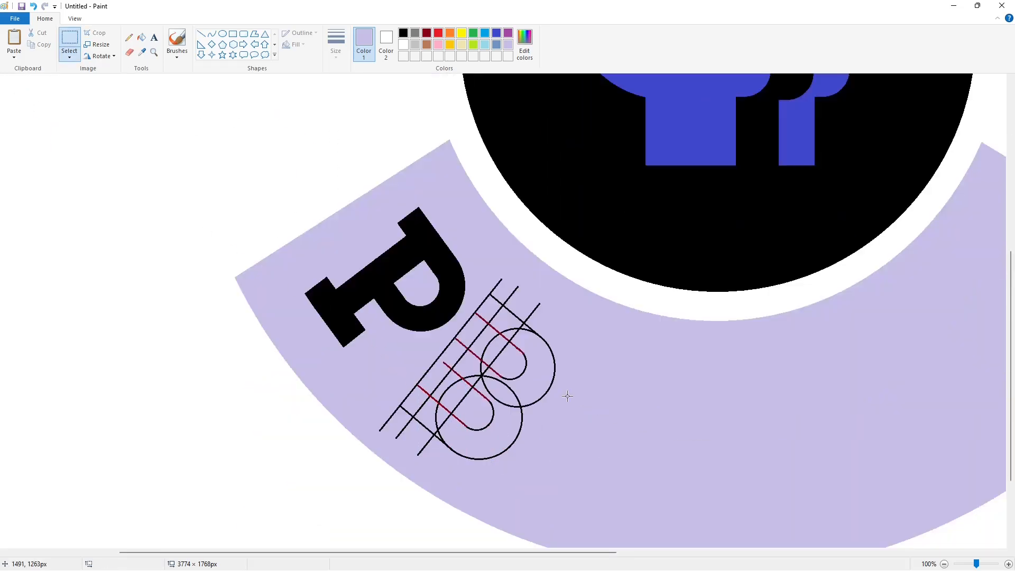
key(ctrl+v)
drag(29, 97, 517, 391)
key(Delete)
Fill the B's body with black, leaving its two openings lavender, and recolor the leftover red stubs beside its stem lavender.
click(142, 37)
click(403, 32)
click(534, 381)
click(507, 422)
click(420, 403)
click(453, 405)
click(465, 373)
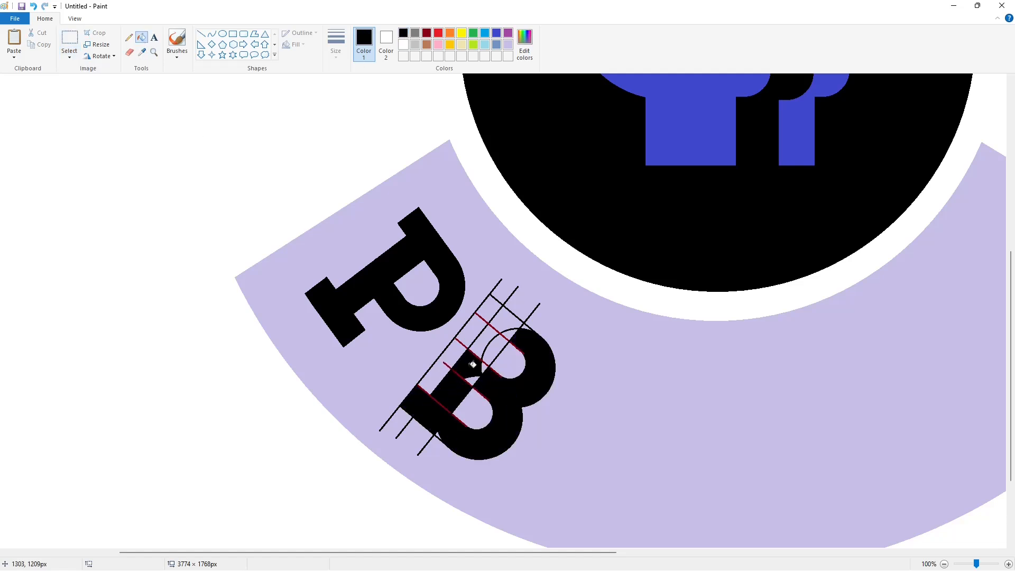
click(496, 351)
click(511, 331)
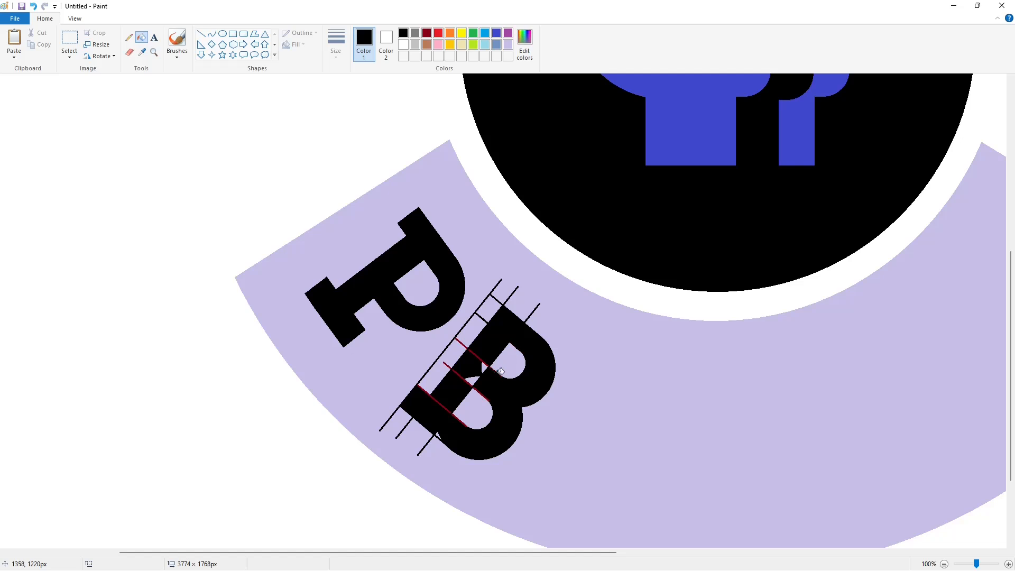
click(482, 373)
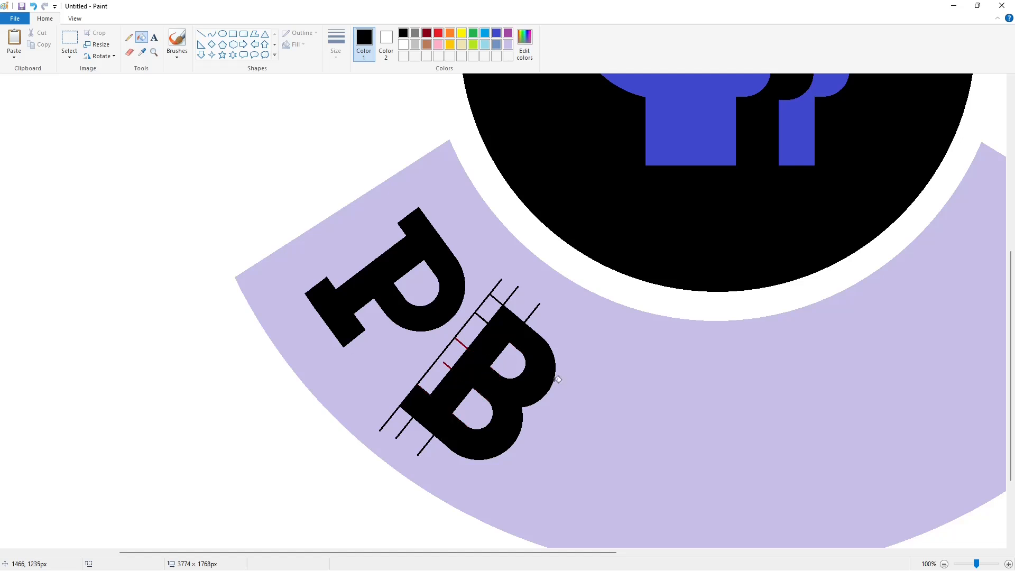
click(508, 45)
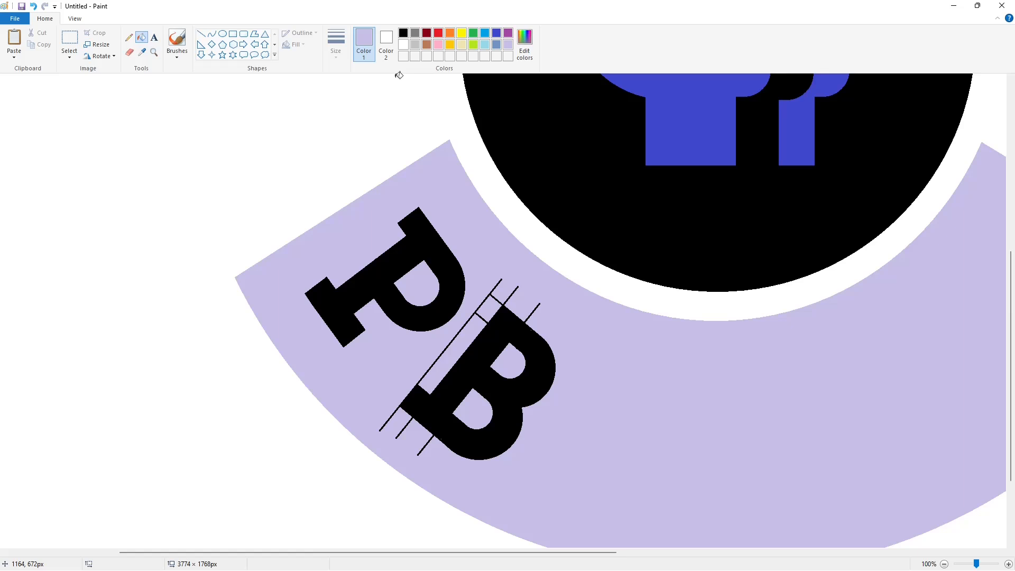
Place a copy of the loose dark red line along the B's lower end, across the three slanted guide lines.
click(403, 33)
click(201, 33)
scroll(459, 334, up, 5)
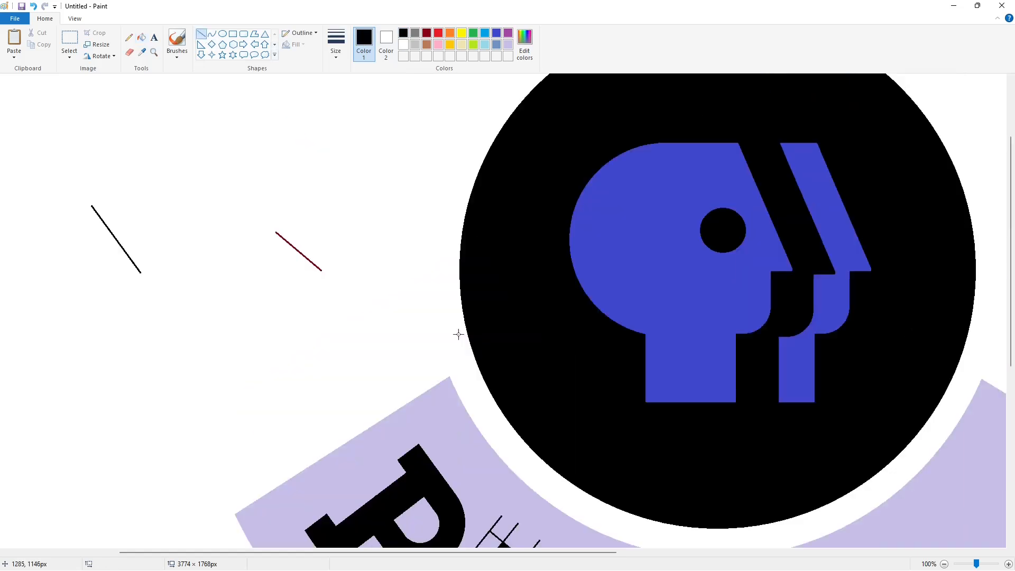
click(69, 40)
drag(218, 161, 360, 331)
key(ctrl+c)
scroll(549, 428, down, 5)
key(ctrl+v)
drag(83, 166, 416, 422)
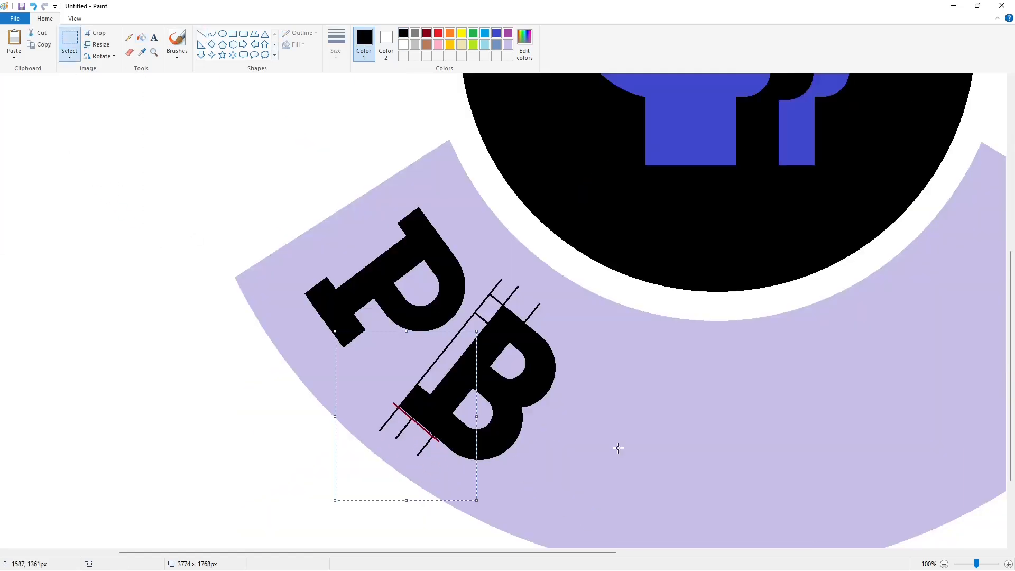
Place another copy of the loose red line along the B's upper end, across the slanted guide lines.
key(ctrl+v)
drag(88, 165, 515, 302)
key(Down)
key(Down)
key(Down)
key(Down)
key(Down)
key(Down)
key(Down)
key(Down)
key(Down)
key(Down)
key(Down)
key(Down)
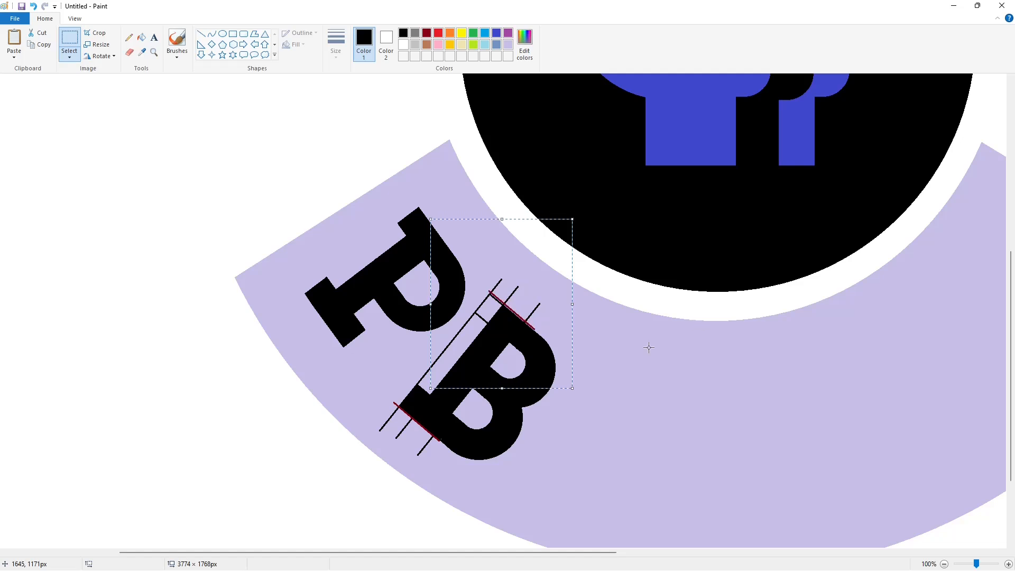
Recolor the two red lines at the B's ends lavender and fill its upper serif with black.
click(389, 146)
click(507, 44)
click(141, 37)
click(506, 304)
click(427, 429)
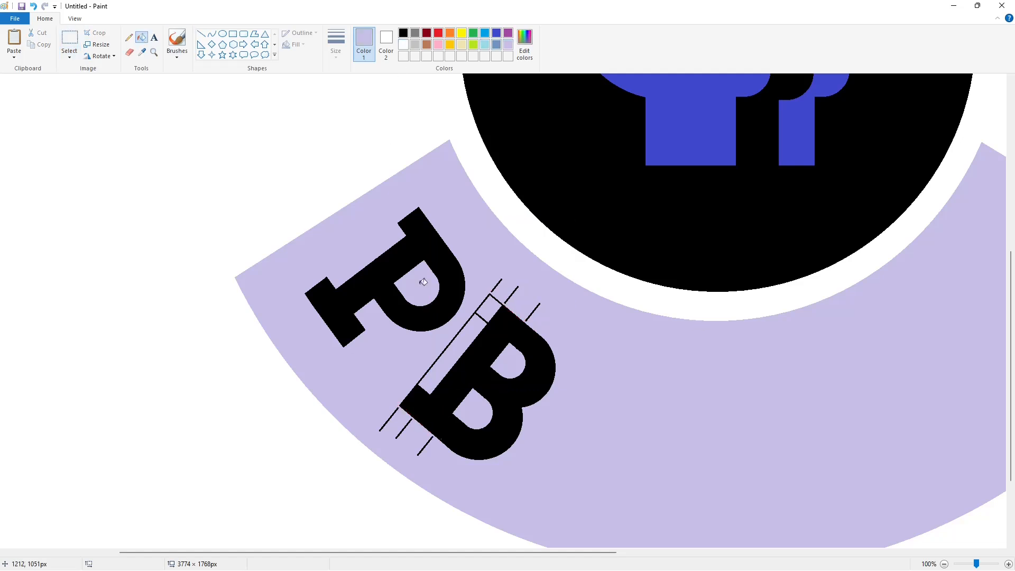
click(404, 33)
click(489, 310)
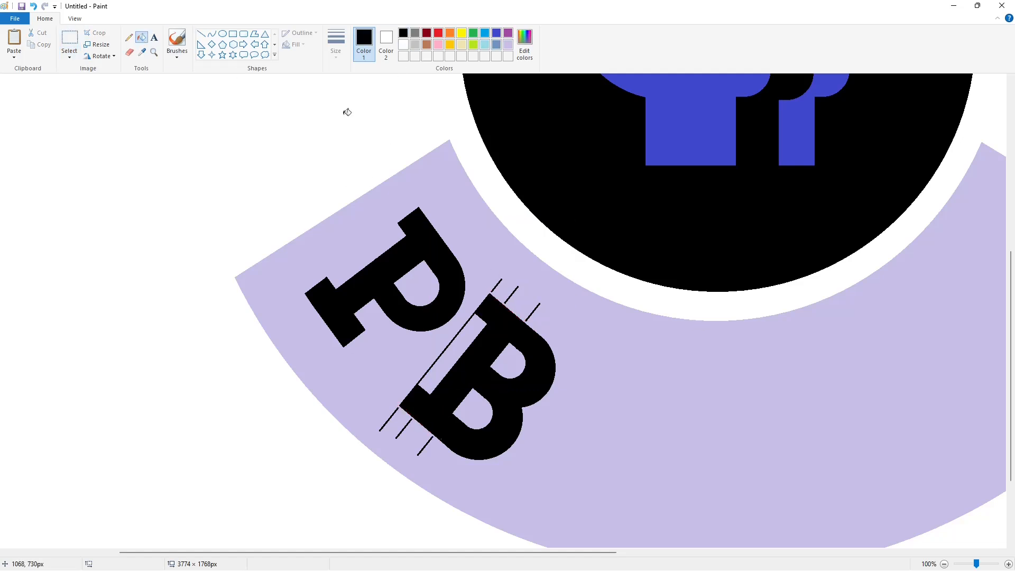
Cut the long guide line off the B's lower serif with a thicker lavender line and recolor the remaining guide stubs lavender.
click(508, 44)
click(201, 34)
click(336, 44)
click(361, 120)
drag(408, 375, 423, 384)
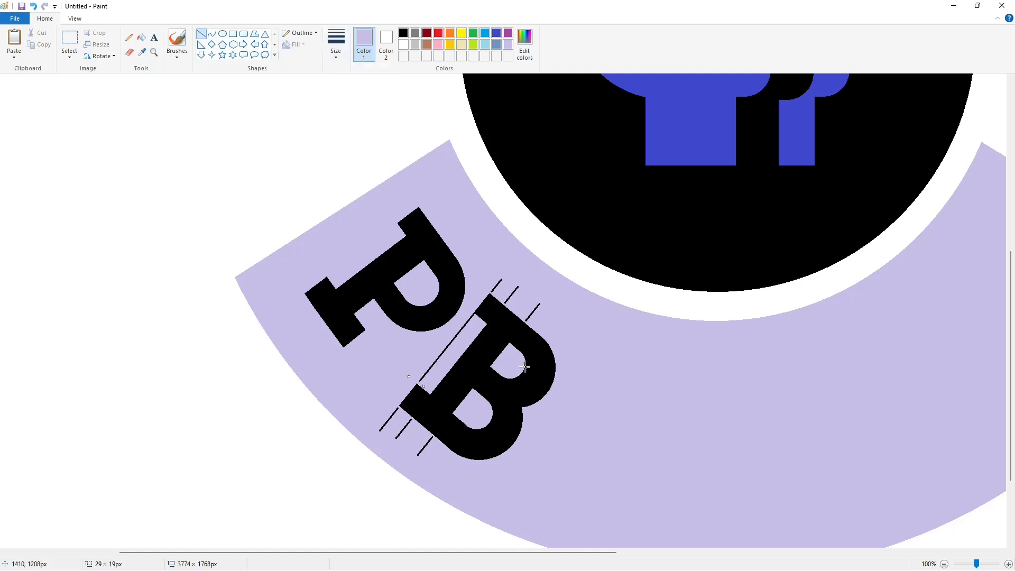
click(141, 37)
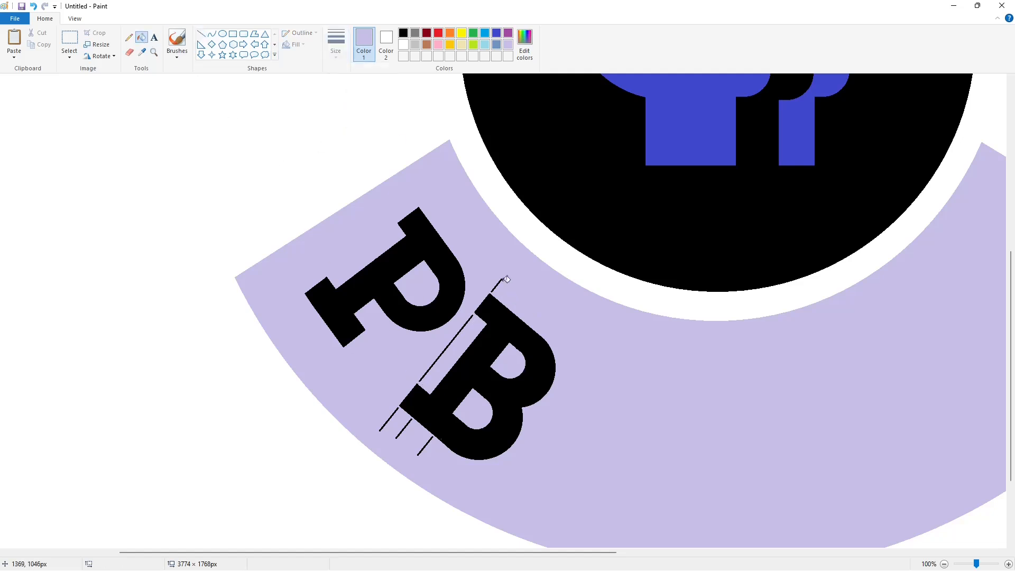
click(501, 280)
click(446, 348)
click(430, 441)
Patch the B's lower edge, where its serif meets the bowl, with a short black line about 7 × 9 px.
click(201, 33)
click(403, 33)
drag(448, 436, 445, 441)
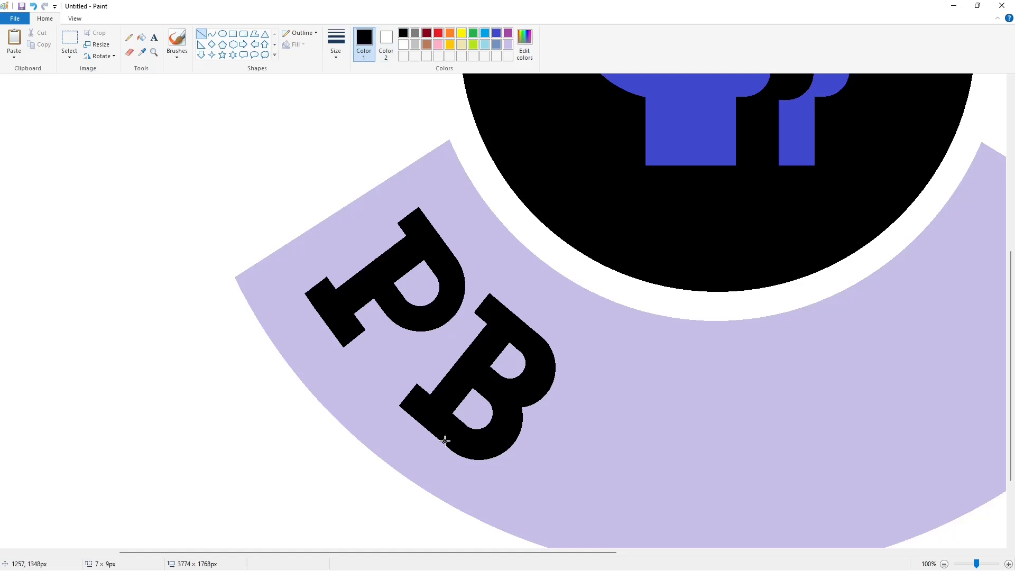
Draw the upper outer curve of an S beside the B with a thinner black outline.
scroll(888, 498, down, 1)
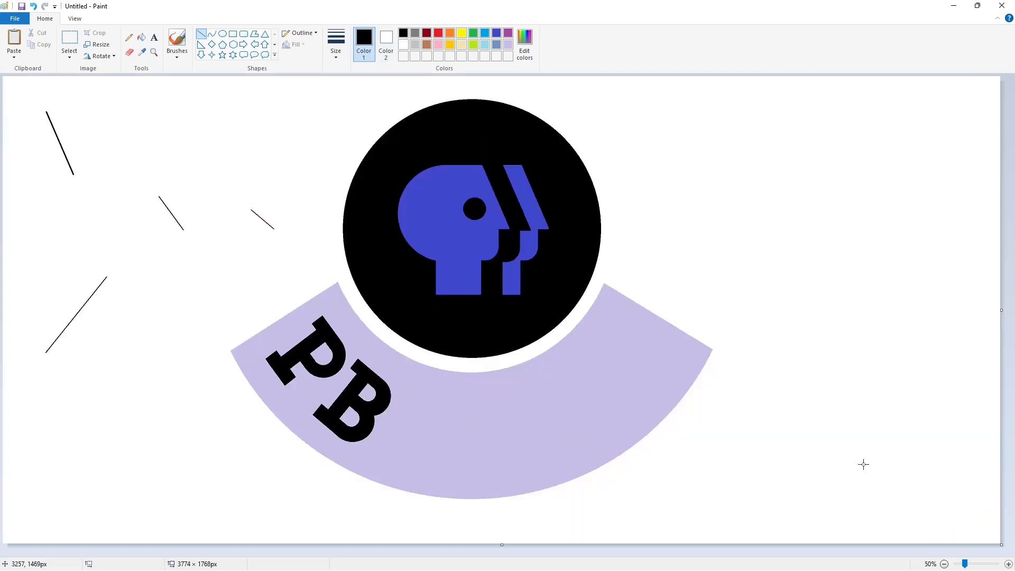
click(336, 45)
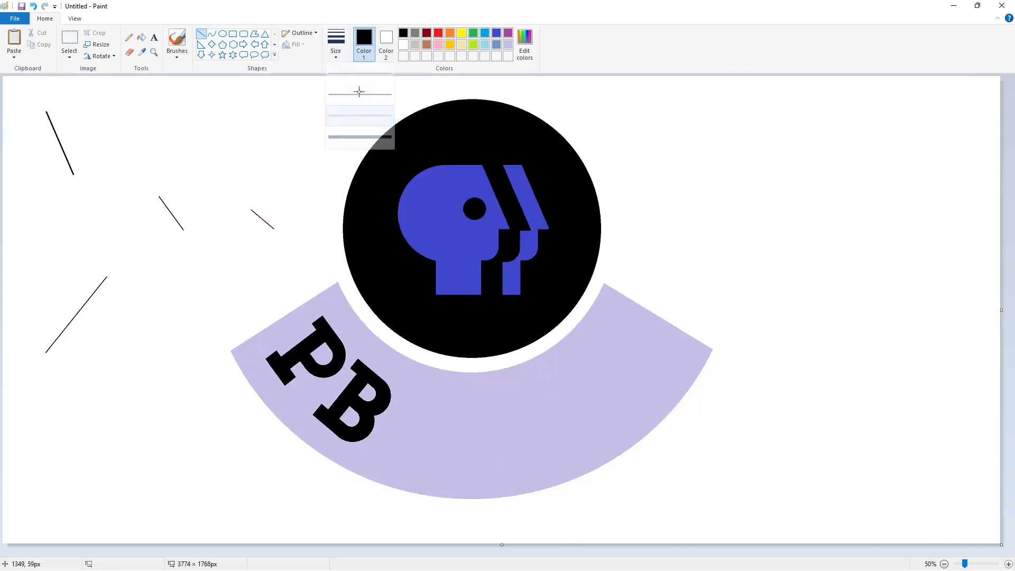
click(358, 91)
click(212, 33)
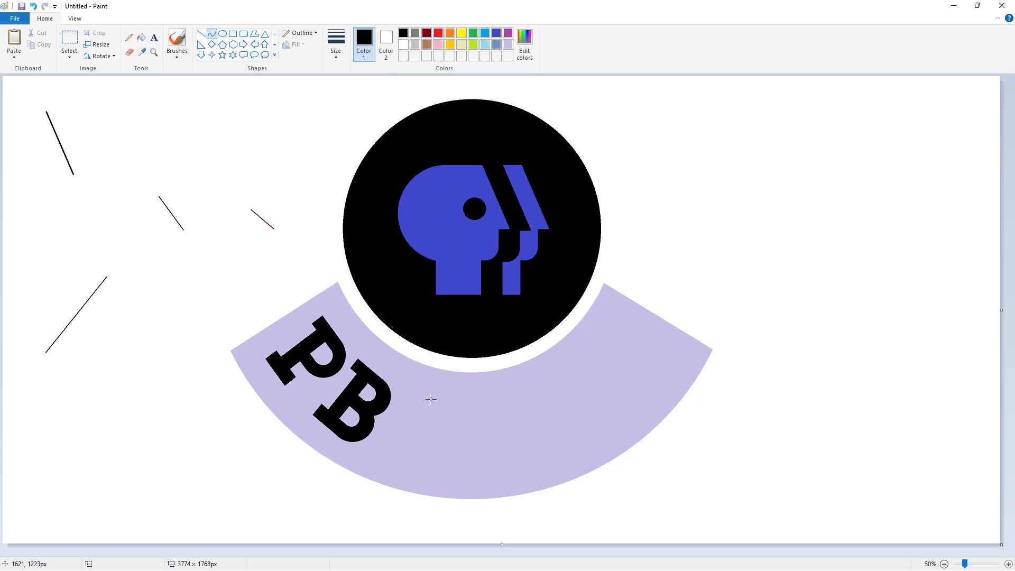
mouse_move(431, 399)
mouse_down()
mouse_move(396, 413)
mouse_move(419, 386)
mouse_move(397, 390)
mouse_move(414, 437)
mouse_up()
click(400, 420)
Outline the S's upper serif with short straight lines at the end of the outer curve.
click(201, 33)
click(487, 401)
drag(428, 406, 441, 421)
click(457, 418)
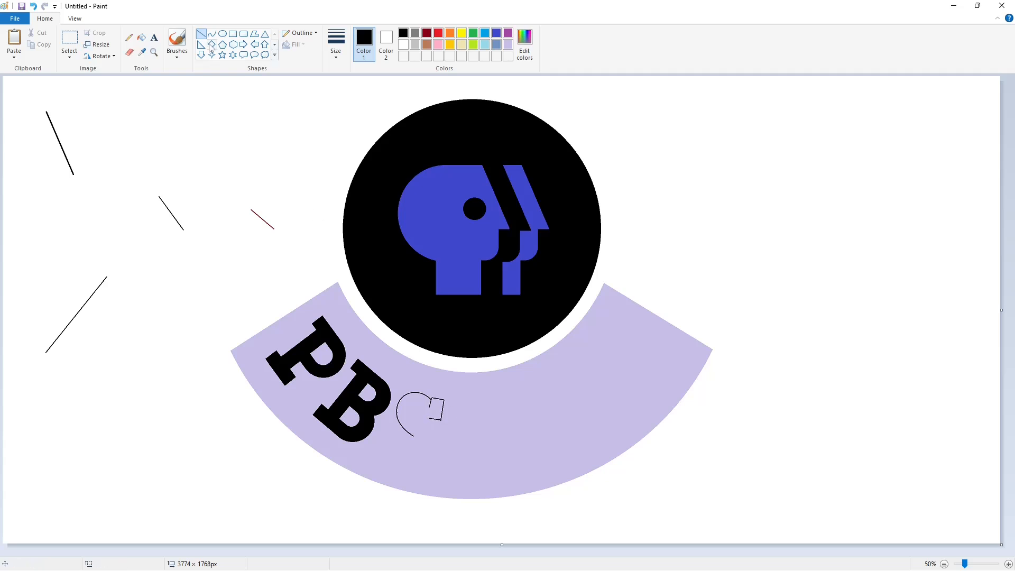
Draw the S's inner upper curve, spine and lower bowl with connected black curves.
click(212, 33)
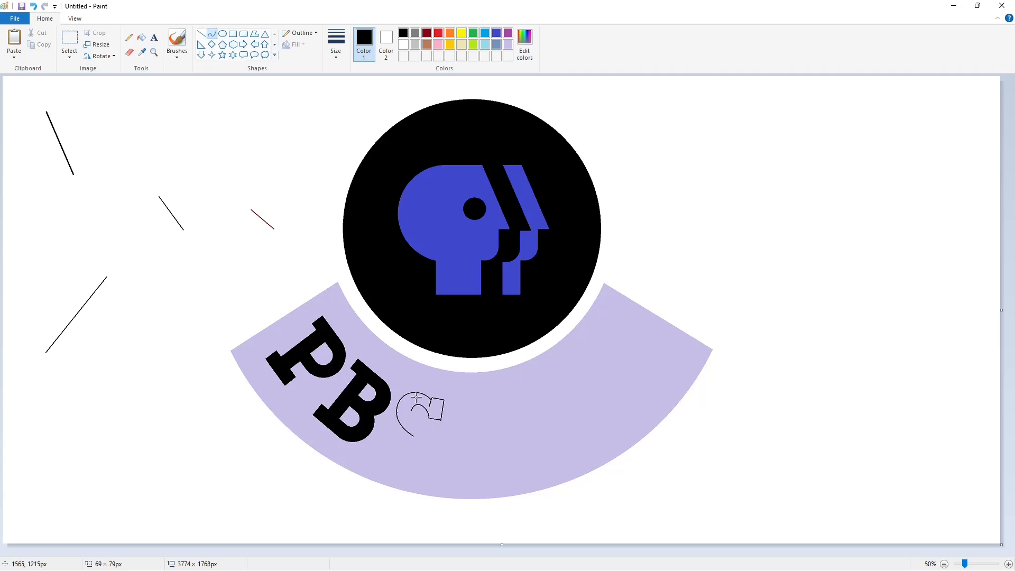
drag(416, 397, 411, 435)
click(473, 414)
click(442, 427)
drag(417, 440, 402, 468)
click(459, 467)
mouse_move(420, 422)
mouse_down()
mouse_move(429, 460)
mouse_move(433, 438)
mouse_move(441, 447)
mouse_up()
click(464, 447)
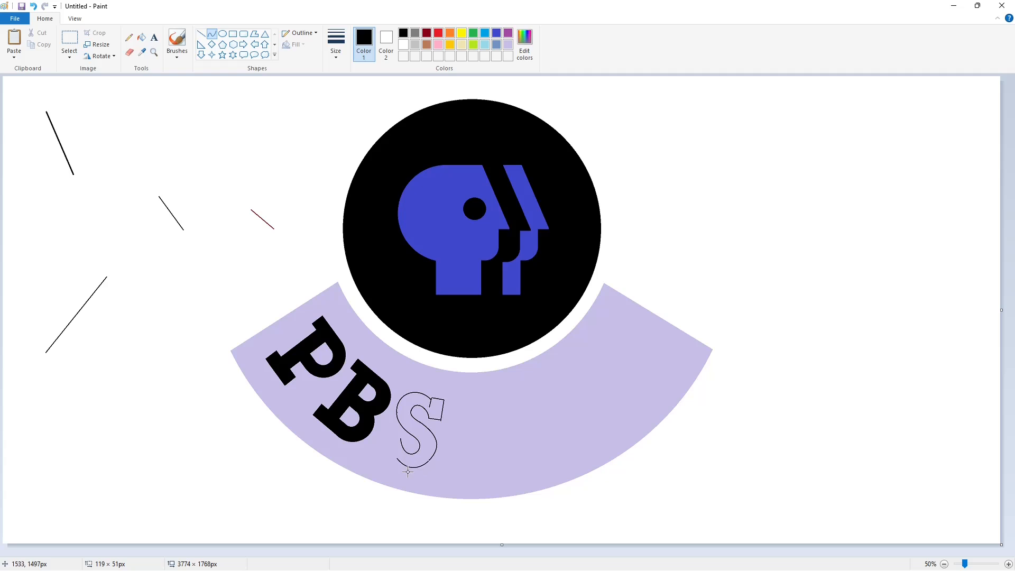
click(469, 471)
Outline the S's lower serif with short straight lines, undoing a misplaced one.
click(200, 33)
drag(395, 461, 384, 459)
click(440, 462)
click(435, 458)
key(ctrl+z)
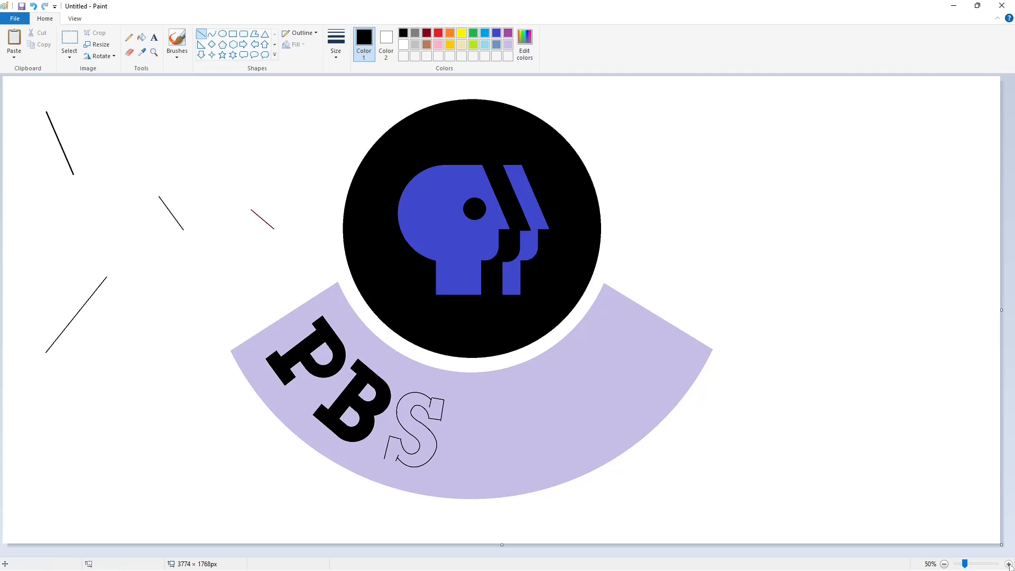
Fill the outlined S with black.
click(1009, 564)
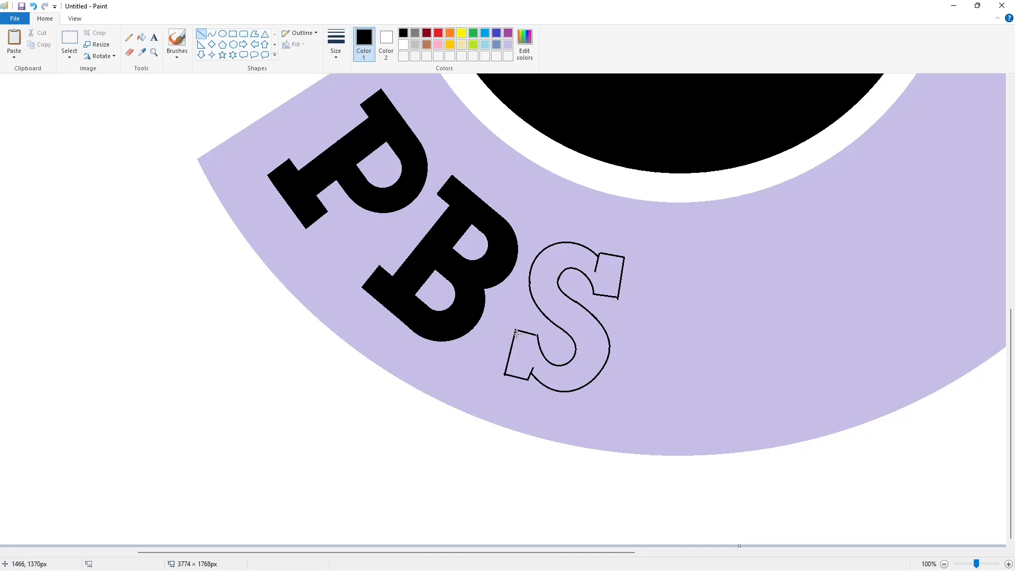
click(141, 37)
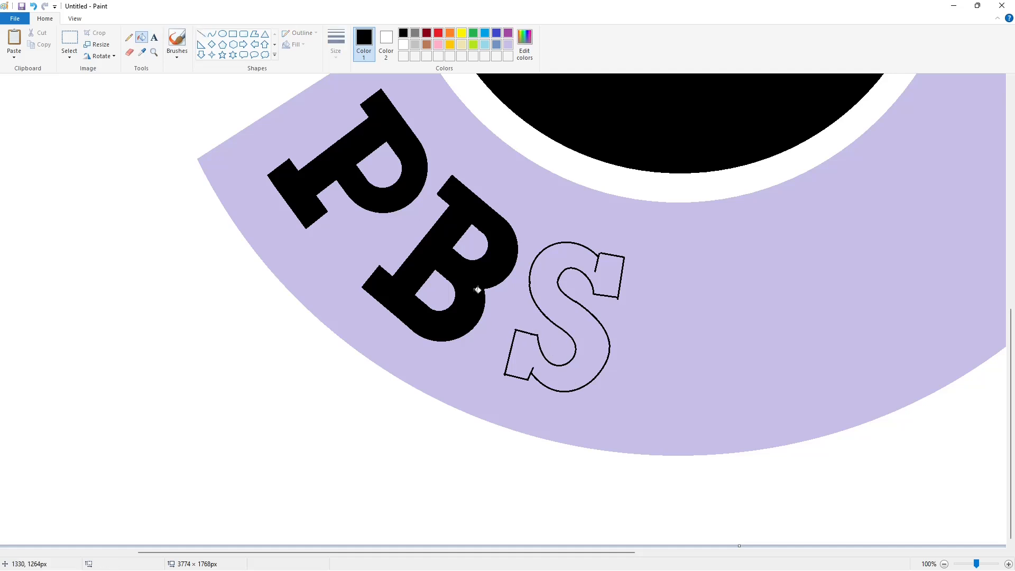
click(576, 250)
Trim the overshooting corners and rough edges of the S with short, thicker lavender lines.
click(508, 45)
click(201, 33)
click(335, 45)
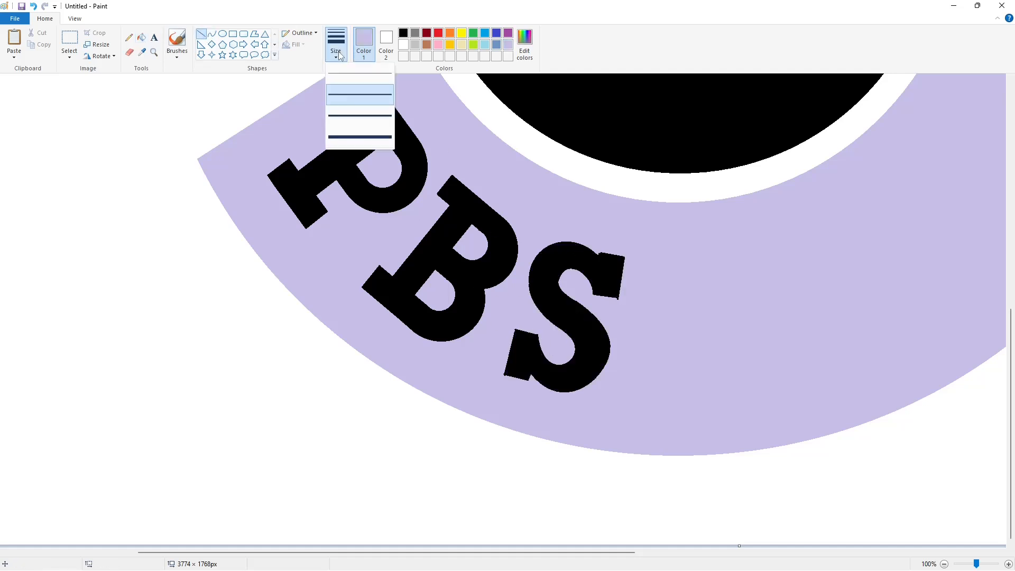
click(359, 116)
drag(492, 370, 509, 380)
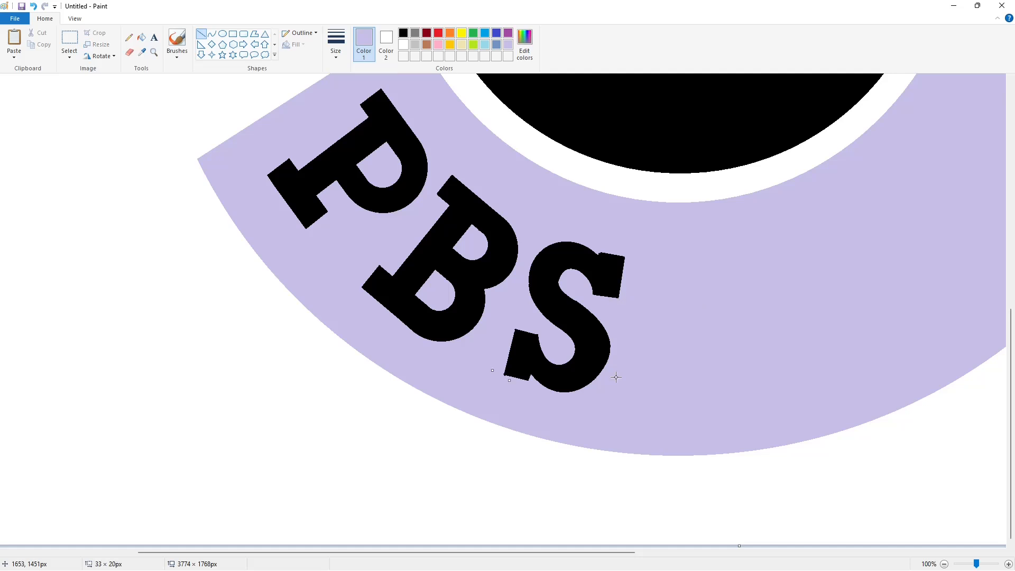
click(585, 381)
drag(511, 324, 519, 338)
click(698, 363)
mouse_move(570, 294)
mouse_down()
mouse_move(583, 305)
mouse_move(559, 294)
mouse_up()
Draw a narrow upright black rectangle outline beside the S as the stem of a K.
click(404, 33)
click(944, 564)
click(233, 34)
click(336, 43)
click(360, 108)
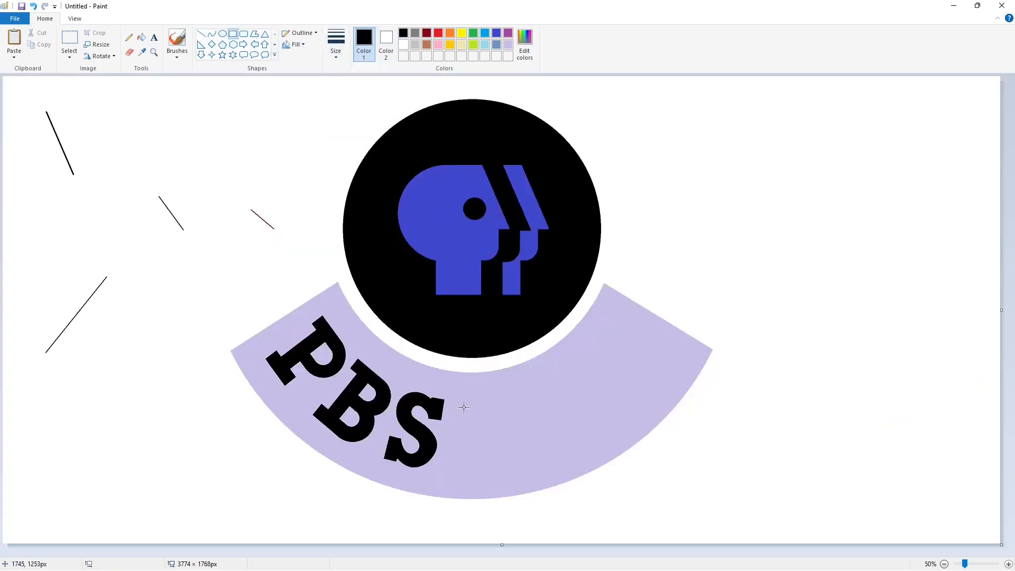
drag(464, 404, 479, 470)
Outline the K's two diagonal arms with straight lines and fill the whole letter with black.
click(201, 33)
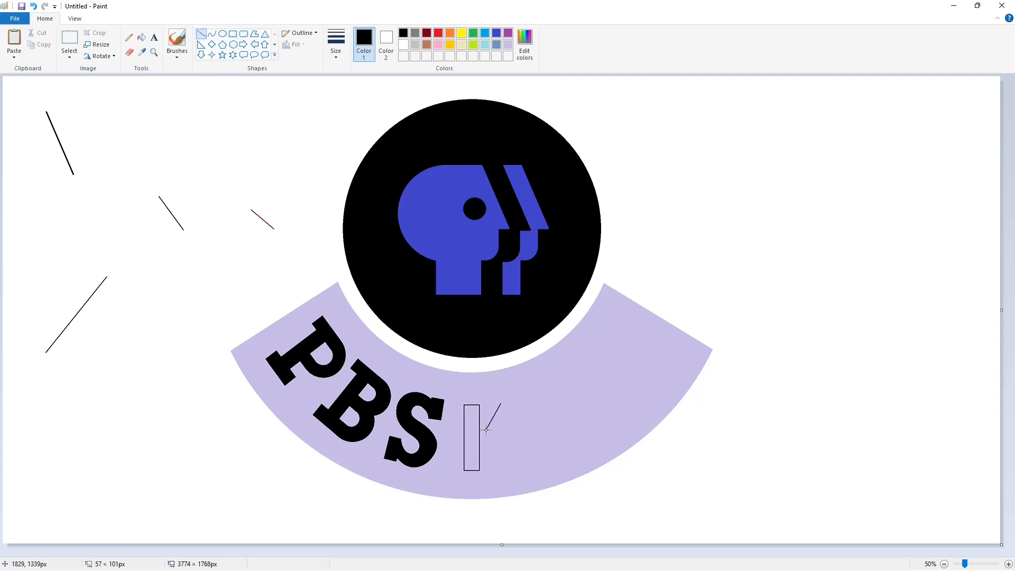
mouse_move(486, 429)
mouse_down()
mouse_move(477, 433)
mouse_move(511, 411)
mouse_move(487, 440)
mouse_up()
click(503, 455)
drag(477, 440, 507, 473)
mouse_move(508, 473)
mouse_down()
mouse_move(519, 464)
mouse_move(484, 428)
mouse_up()
click(563, 478)
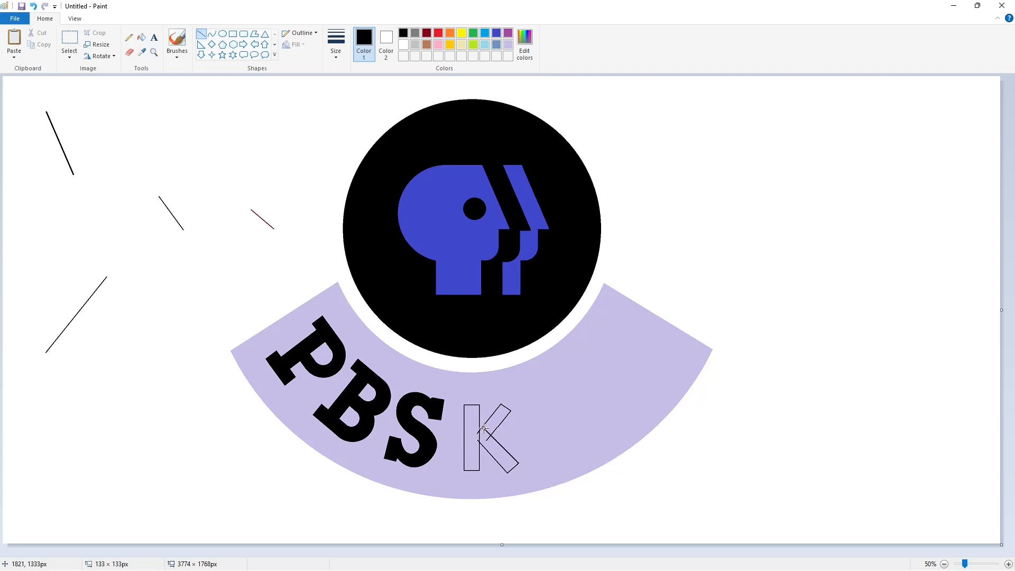
click(142, 37)
click(491, 447)
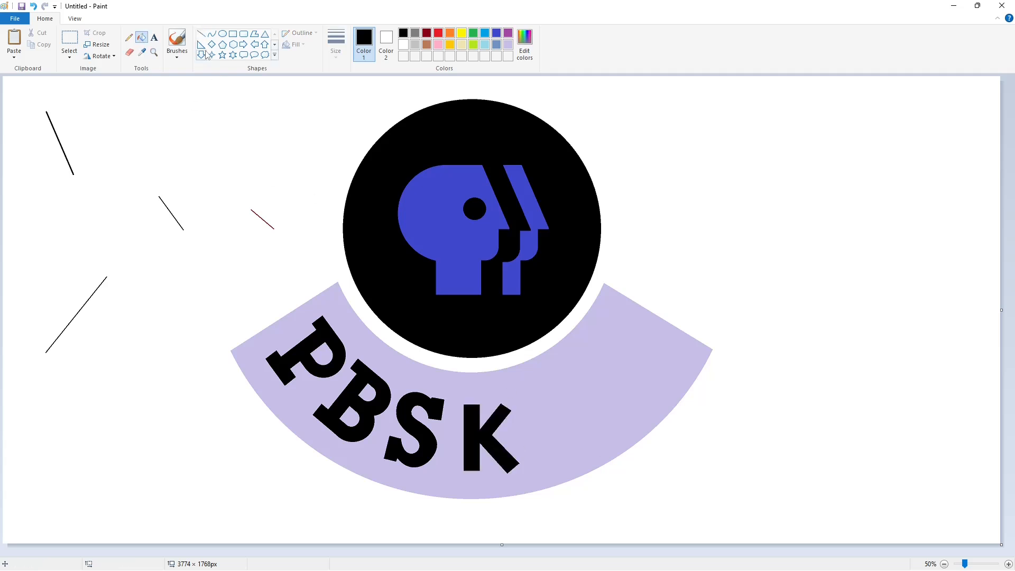
Draw a loose slanted black line outside the arc and place two parallel copies beside the K as the sides of an i.
click(201, 33)
mouse_move(520, 414)
mouse_down()
mouse_move(531, 444)
mouse_move(822, 353)
mouse_up()
click(70, 42)
drag(777, 288, 881, 440)
key(ctrl+c)
key(ctrl+v)
mouse_move(52, 144)
mouse_down()
mouse_move(533, 441)
mouse_move(503, 413)
mouse_move(542, 432)
mouse_up()
click(661, 430)
key(ctrl+v)
click(675, 443)
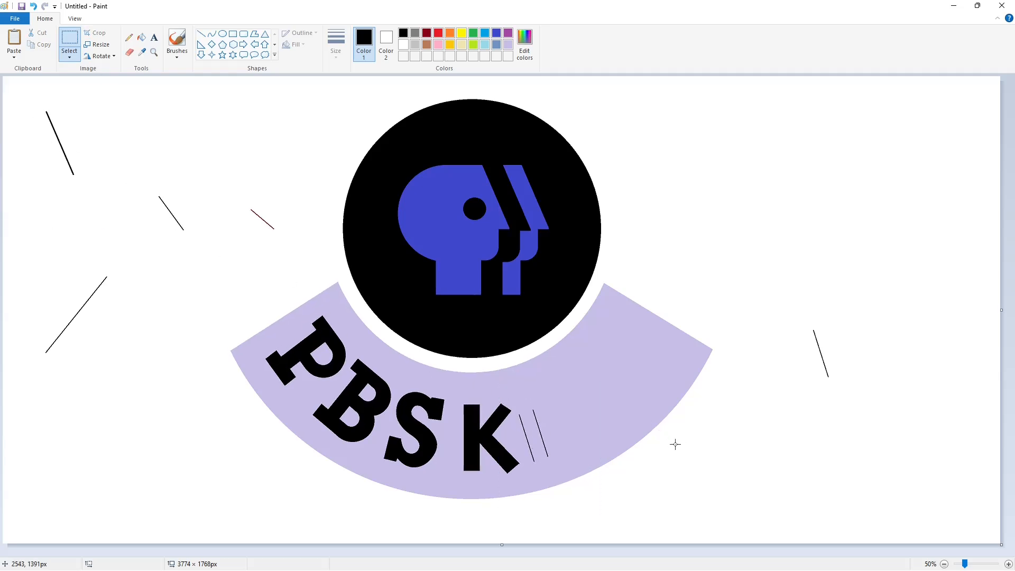
Close both ends of the i's slanted stem with short black lines.
ctrl+scroll(922, 514, up, 1)
scroll(922, 514, down, 5)
drag(398, 553, 707, 553)
click(201, 33)
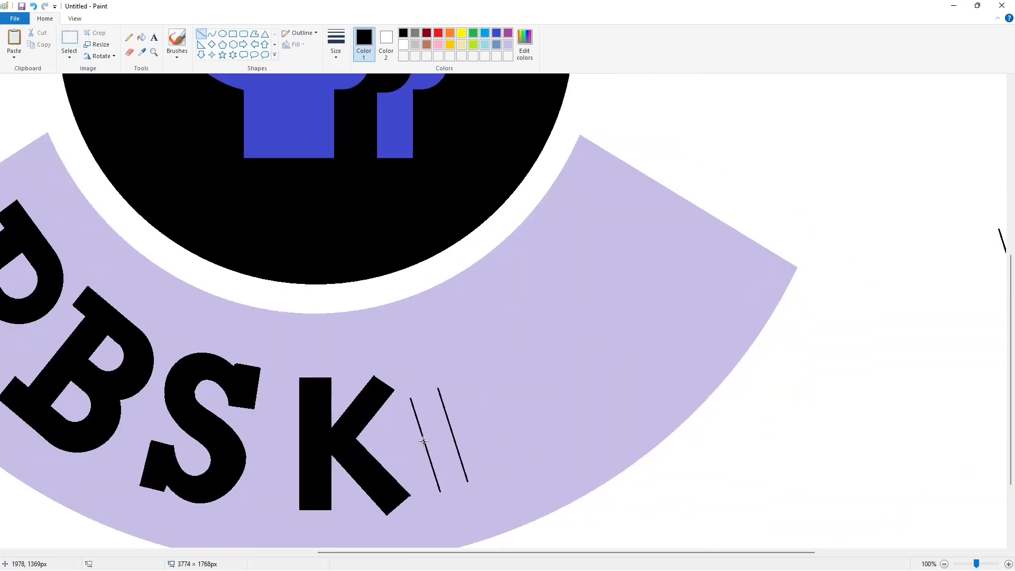
drag(411, 399, 438, 389)
drag(464, 483, 467, 481)
Trim the tips of the K's upper and lower arms with short lavender lines.
click(508, 44)
drag(408, 503, 421, 488)
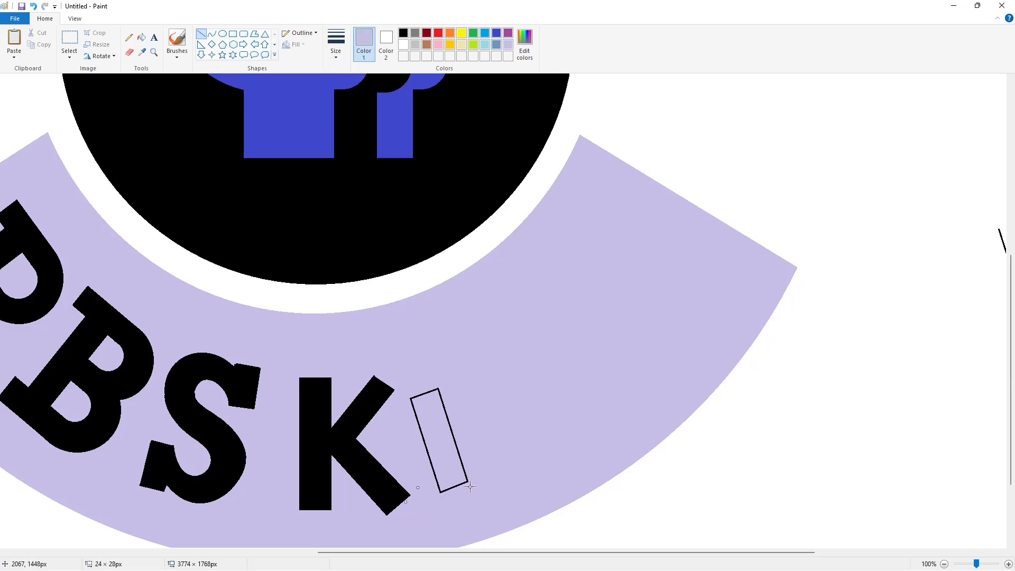
drag(361, 365, 383, 379)
Fill the i's slanted stem with black.
click(945, 563)
click(142, 37)
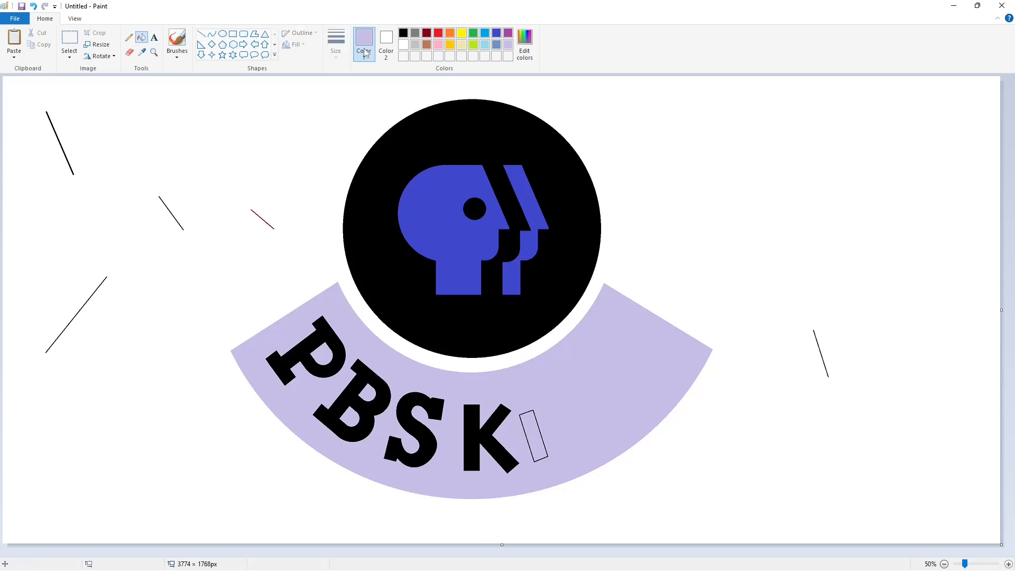
click(403, 33)
click(530, 423)
Add a black-filled circle about 65 × 67 px above the i's stem as its dot.
click(222, 33)
drag(512, 386, 532, 406)
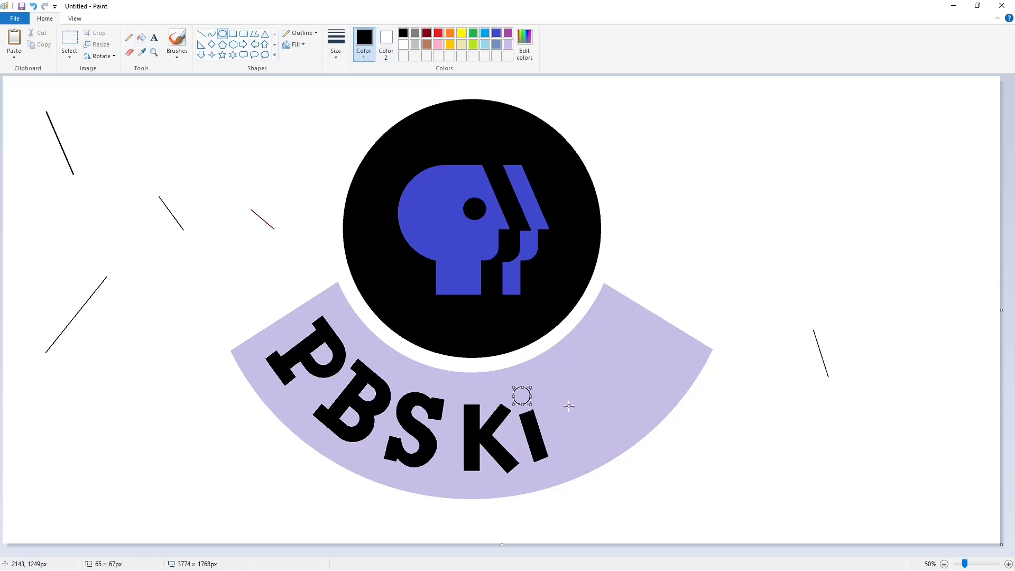
click(141, 38)
click(525, 397)
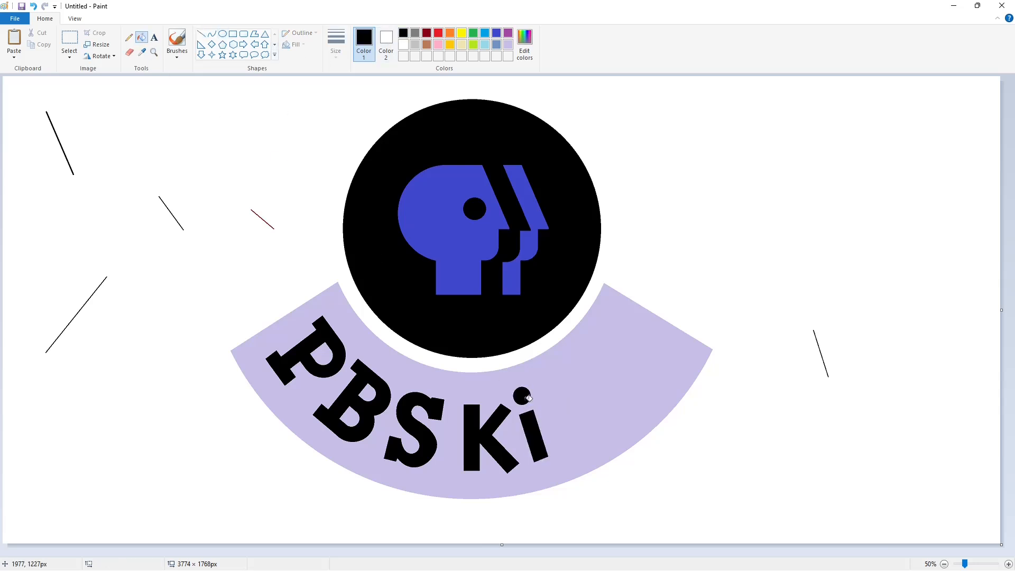
Outline the d's slanted stem after the i with thin black lines, curving the lower end of its outer side.
click(201, 34)
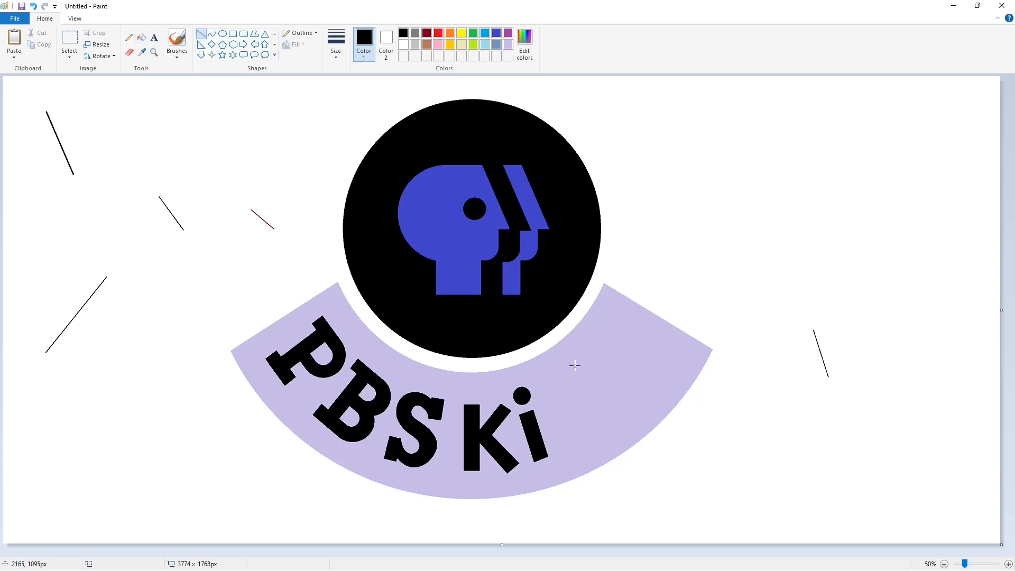
drag(572, 364, 602, 414)
click(212, 34)
click(201, 34)
drag(561, 369, 598, 446)
click(644, 374)
Draw a black oval outline about 183 × 199 px on the blank canvas beyond the disc.
click(222, 34)
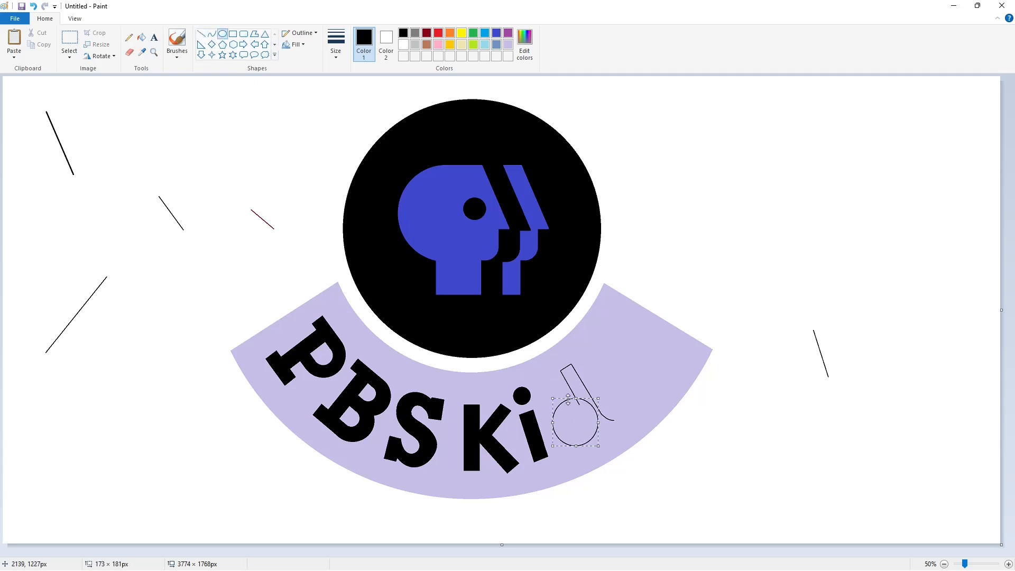
drag(570, 424, 726, 160)
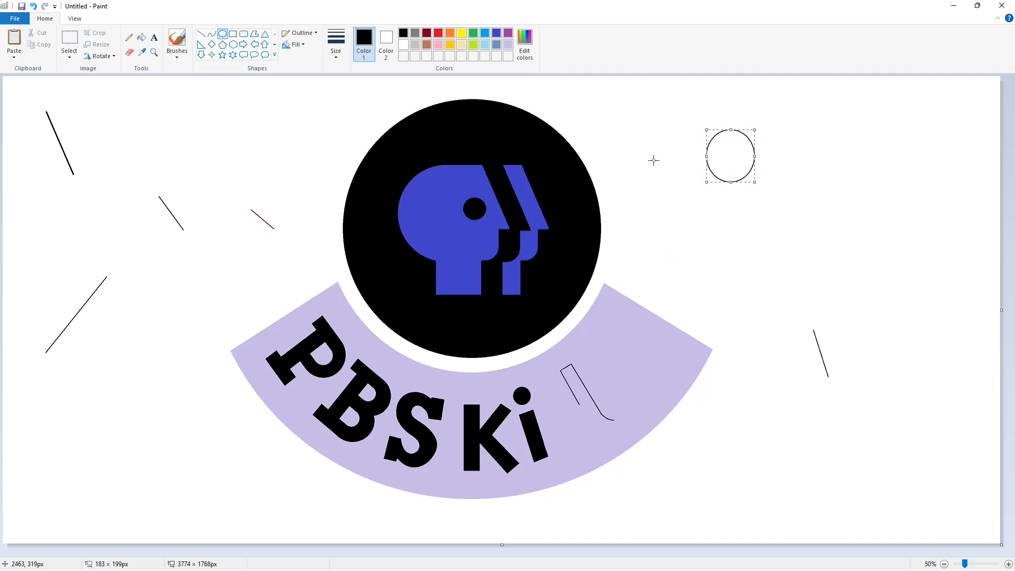
click(653, 160)
Try a copy of the oval, skewed 10° horizontally and flipped horizontally, as the d's bowl, and undo it.
click(70, 39)
drag(664, 101, 788, 252)
key(ctrl+c)
key(ctrl+v)
click(96, 45)
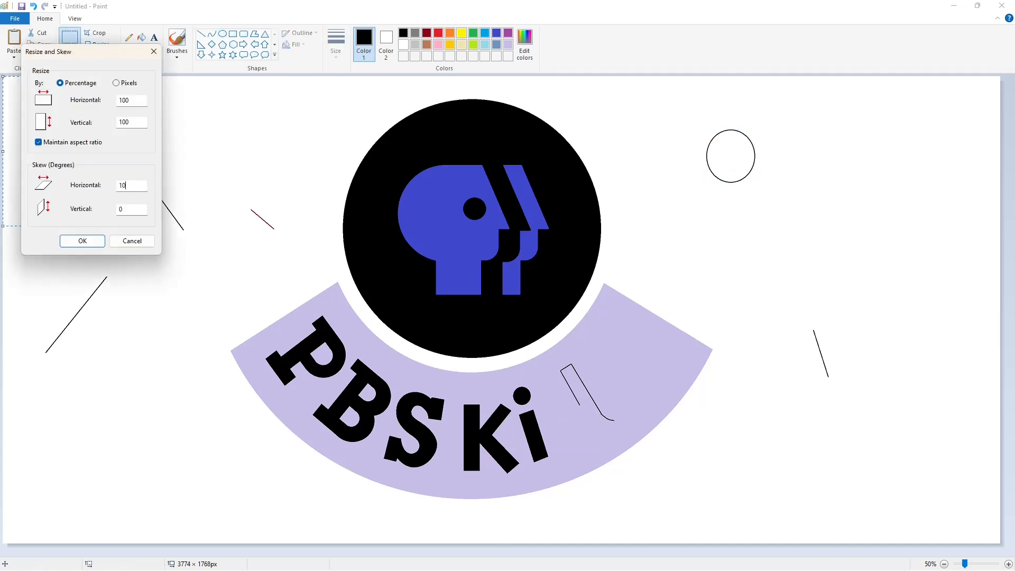
key(Return)
click(99, 56)
click(116, 116)
drag(99, 134, 603, 423)
key(ctrl+z)
Paste the oval again, skew and flip it horizontally, try it over the d's stem, and delete it.
key(ctrl+v)
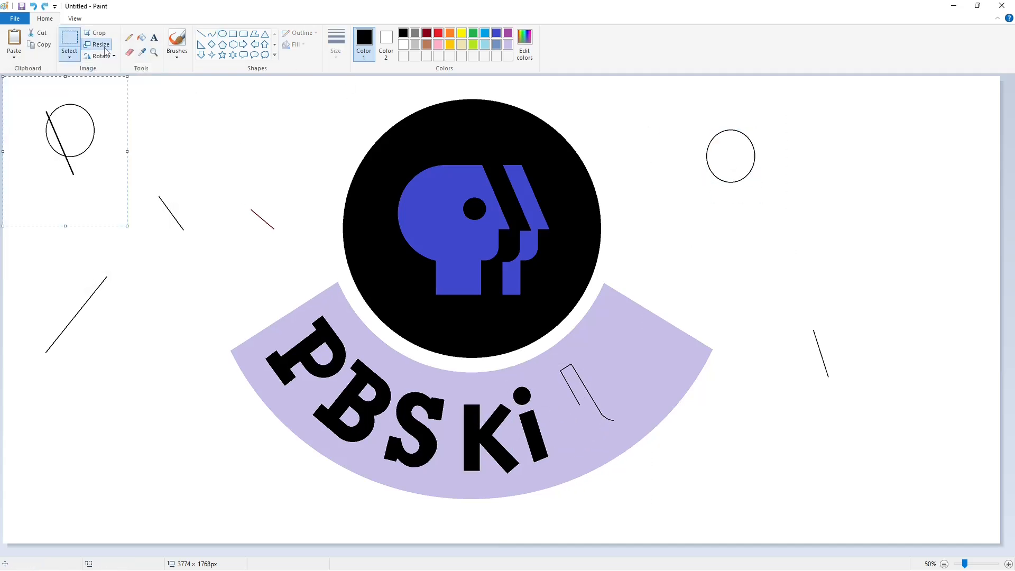
click(104, 48)
key(Return)
click(99, 56)
click(116, 116)
drag(39, 128, 552, 417)
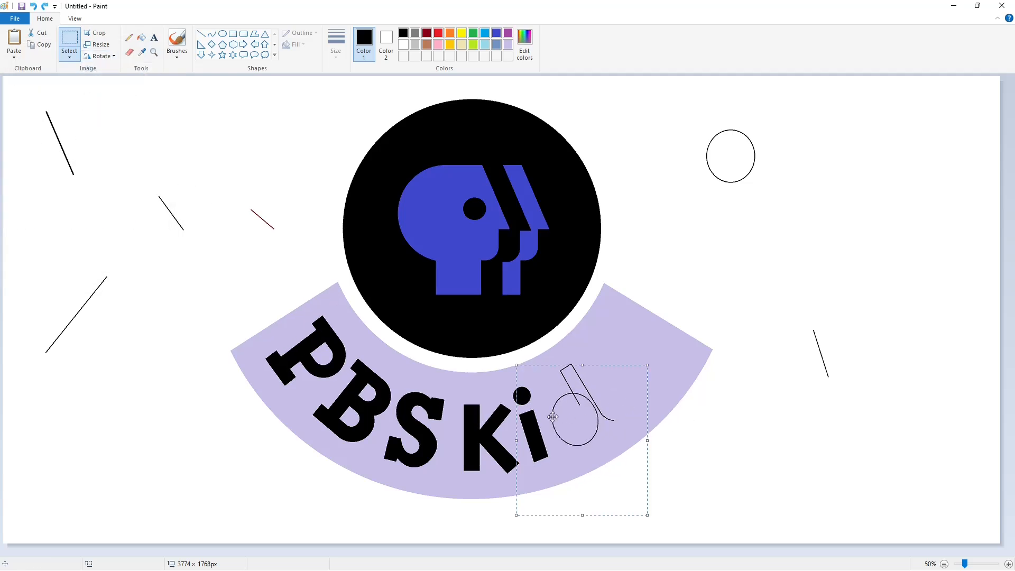
key(Delete)
Draw a slightly wider oval outline on the blank canvas beside the first oval.
click(222, 34)
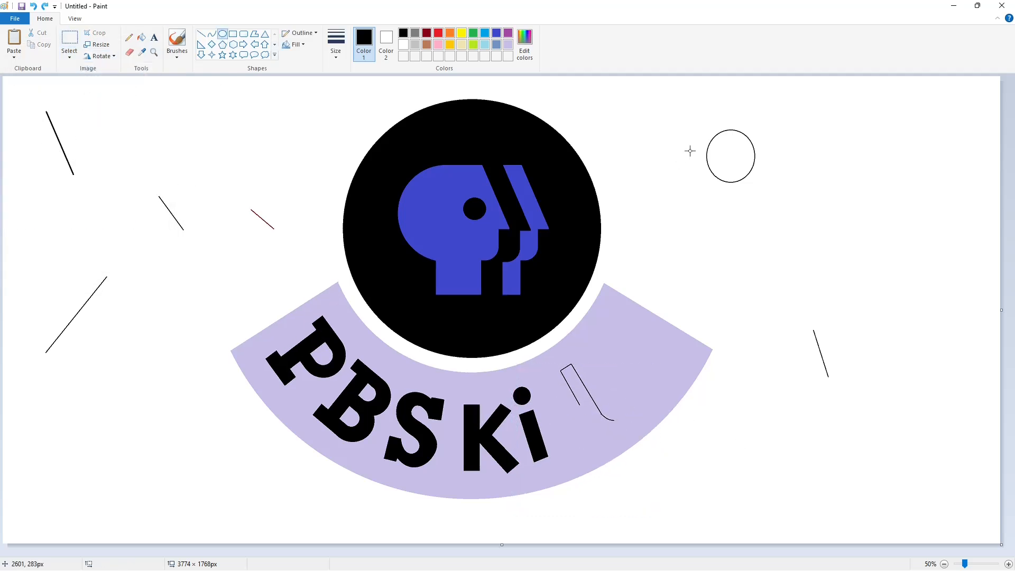
drag(709, 130, 754, 182)
mouse_move(709, 156)
mouse_down()
mouse_move(700, 156)
mouse_move(817, 164)
mouse_up()
key(Escape)
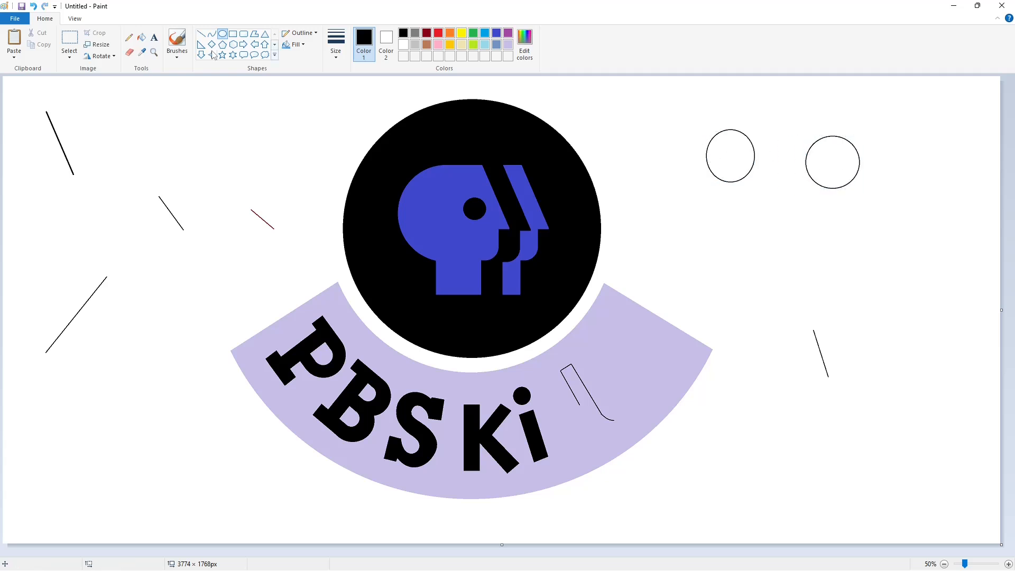
Place a copy of the wider oval, skewed and flipped horizontally, against the d's stem as its outer bowl.
click(69, 40)
drag(788, 99, 913, 272)
key(ctrl+c)
key(ctrl+v)
click(97, 44)
key(Return)
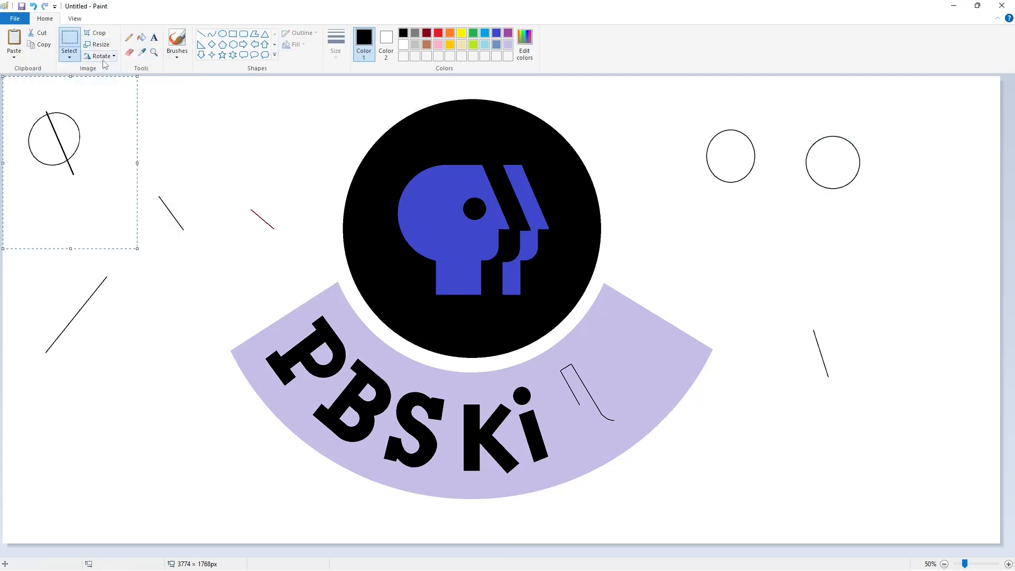
click(103, 60)
click(111, 115)
mouse_move(102, 145)
mouse_down()
mouse_move(591, 426)
mouse_move(590, 436)
mouse_move(777, 277)
mouse_up()
click(728, 437)
Draw a small oval on blank canvas and place a copy, skewed 10° horizontally and flipped vertically, inside the d's bowl.
click(222, 33)
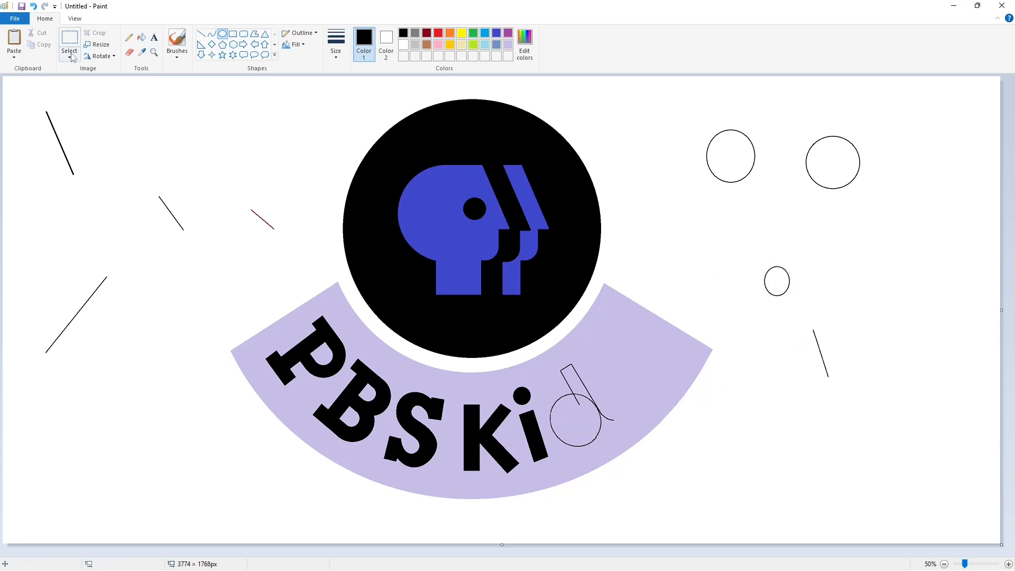
click(70, 41)
drag(715, 226, 807, 318)
key(ctrl+c)
key(ctrl+v)
click(98, 44)
drag(136, 185, 114, 183)
text(10)
key(Return)
click(100, 56)
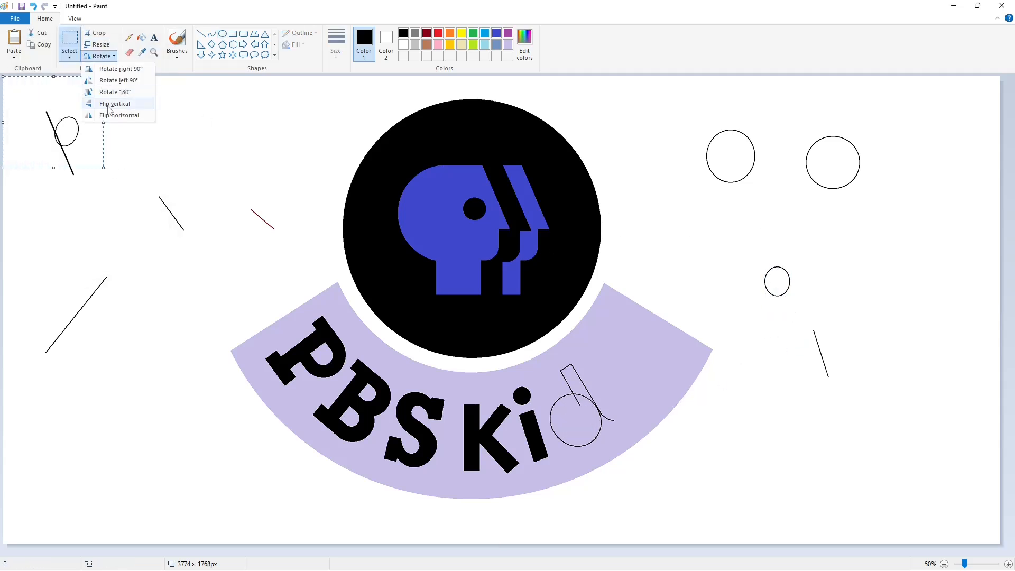
click(109, 104)
drag(98, 138, 634, 425)
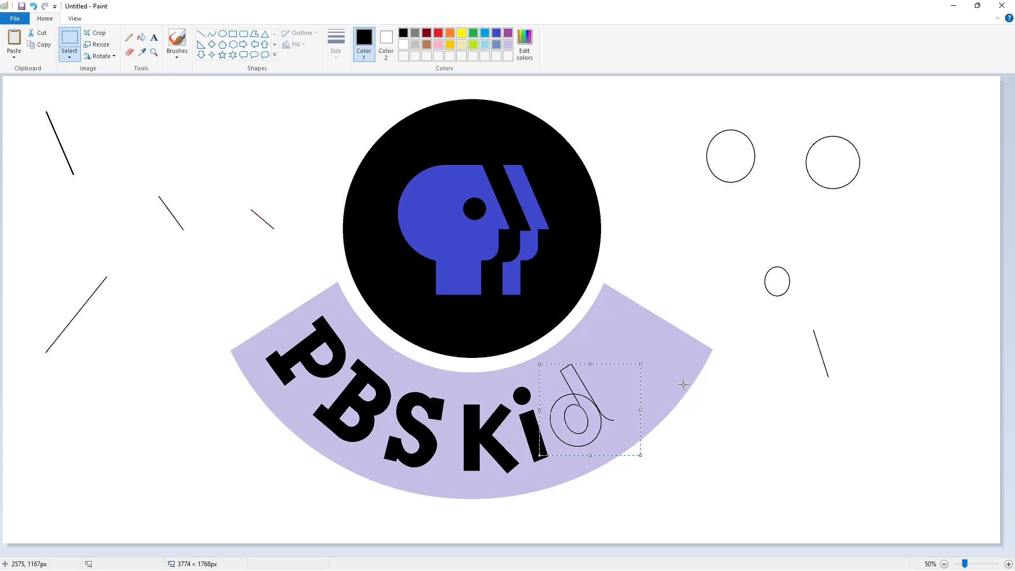
Draw the lower edge of the d's tail as a curve about 63 × 17 px and close the tail's tip with a line.
click(211, 33)
drag(599, 430, 602, 434)
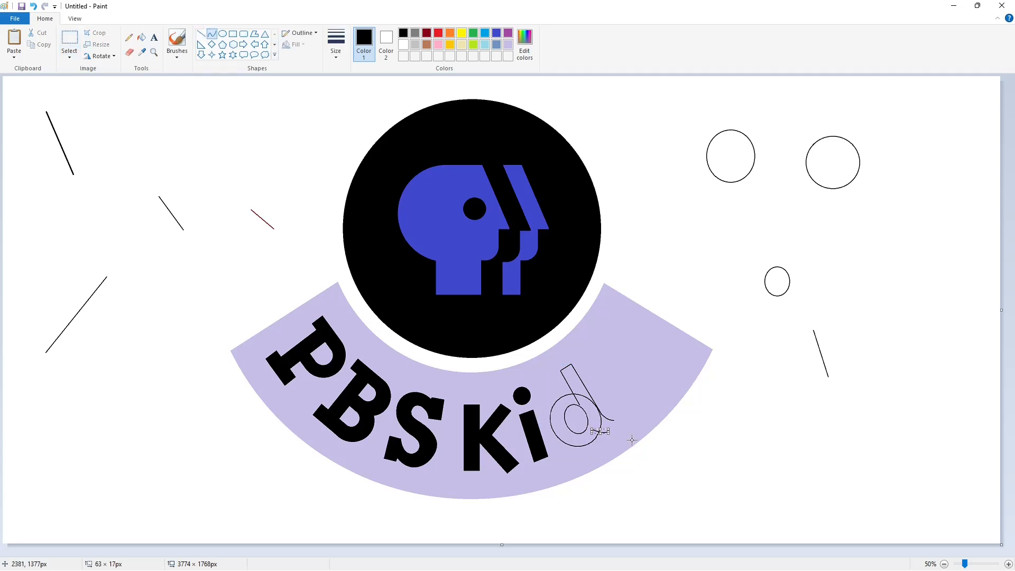
click(1008, 564)
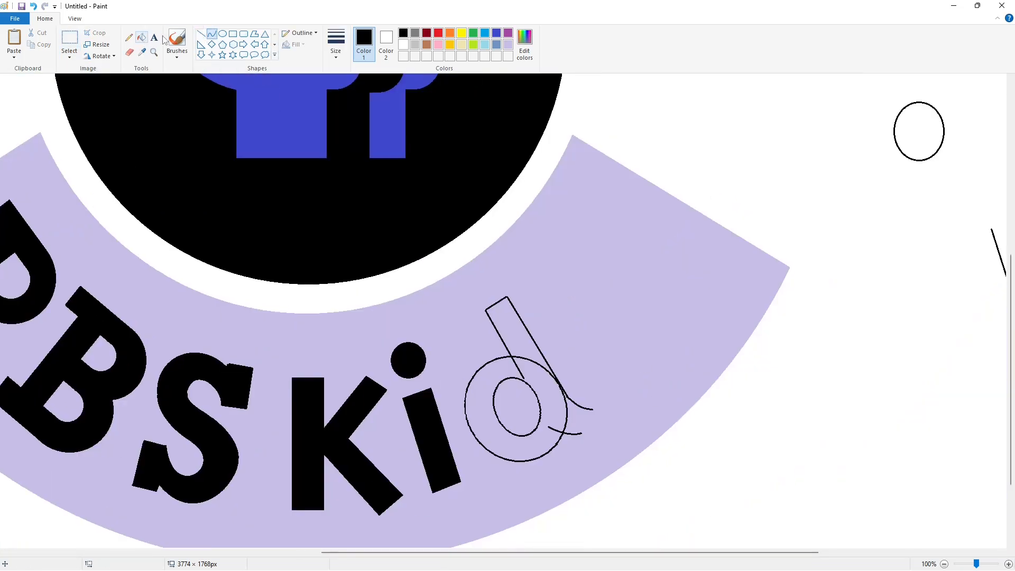
click(201, 33)
drag(582, 434, 594, 409)
Fill the d's stem, bowl ring and tail with black, leaving the inner oval lavender.
click(141, 37)
click(505, 331)
click(542, 380)
click(576, 420)
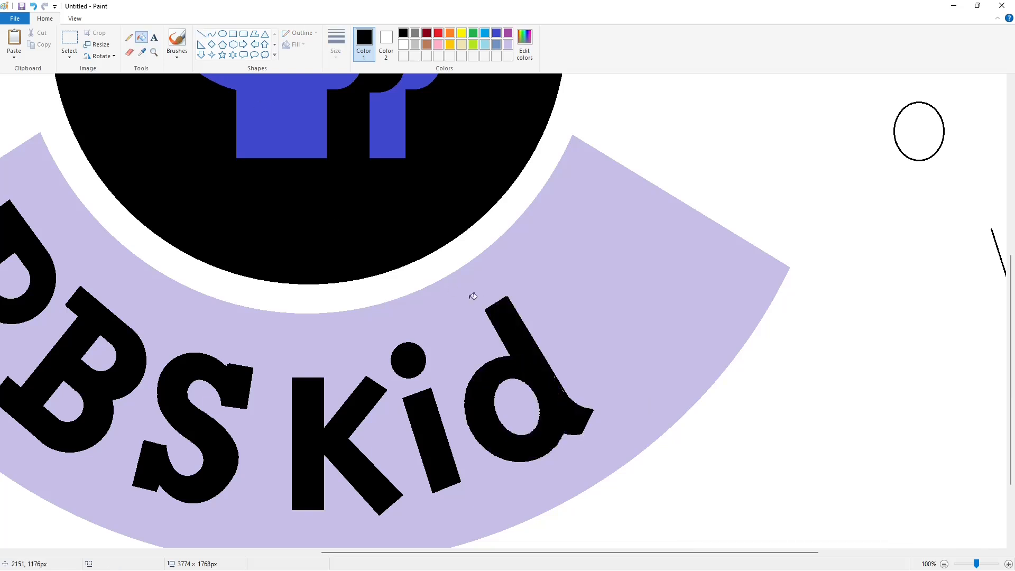
Cover the gaps where the d's stem meets its bowl with a thicker black line about 22 × 37 px.
click(201, 33)
click(335, 45)
click(359, 117)
drag(554, 376, 567, 395)
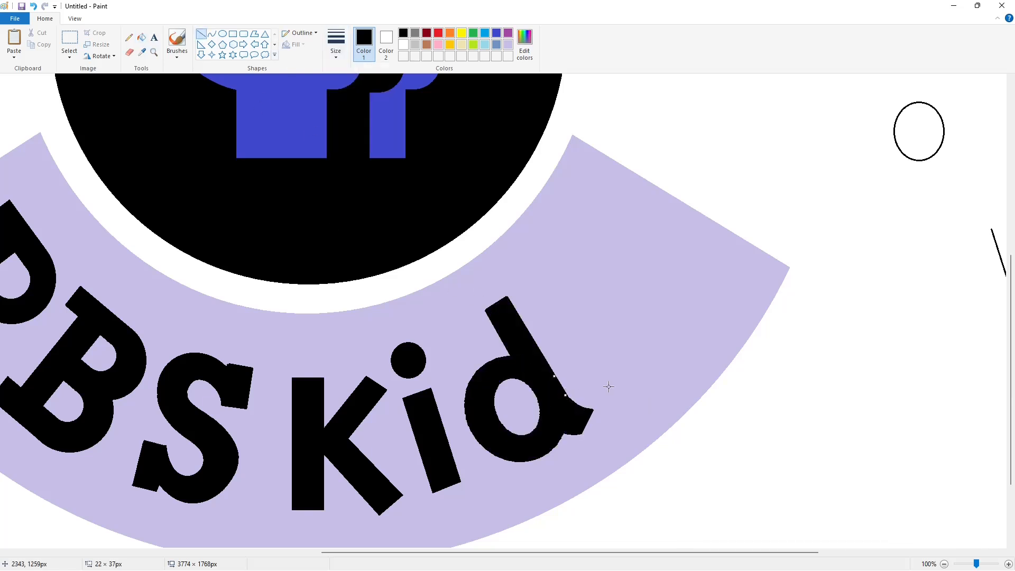
scroll(767, 457, down, 2)
ctrl+scroll(847, 456, down, 1)
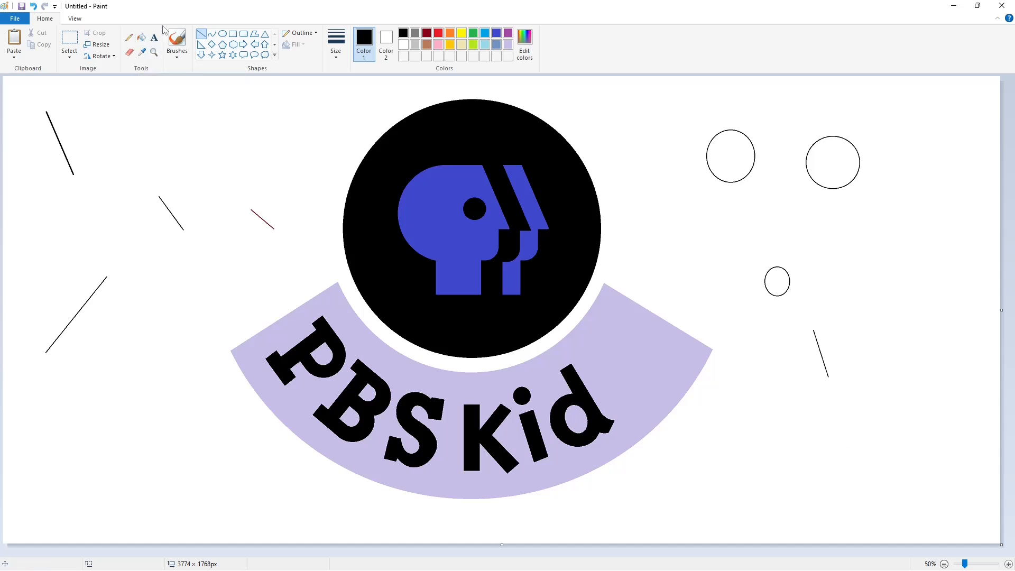
Draw the s's upper outer curve after the d in thin black and close its upper tip with a short line.
click(211, 34)
click(335, 45)
click(359, 95)
drag(624, 357, 607, 388)
drag(614, 371, 609, 357)
mouse_move(604, 370)
mouse_down()
mouse_move(594, 378)
mouse_move(631, 387)
mouse_move(620, 396)
mouse_up()
click(682, 380)
click(202, 34)
Complete the s outline with its inner and lower curves, and close the lower tip with a short line.
click(212, 33)
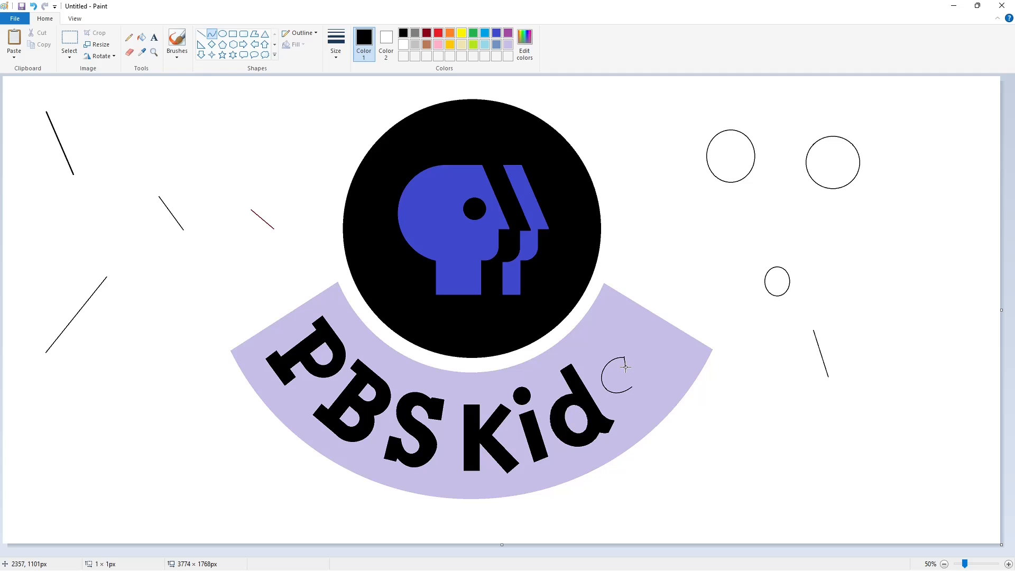
drag(620, 374, 618, 371)
click(607, 382)
key(ctrl+z)
drag(623, 380, 650, 383)
mouse_move(638, 378)
mouse_down()
mouse_move(638, 402)
mouse_move(625, 411)
mouse_move(651, 398)
mouse_move(646, 410)
mouse_up()
click(947, 502)
click(1008, 563)
scroll(698, 475, down, 4)
drag(502, 551, 809, 551)
click(201, 34)
scroll(652, 395, down, 2)
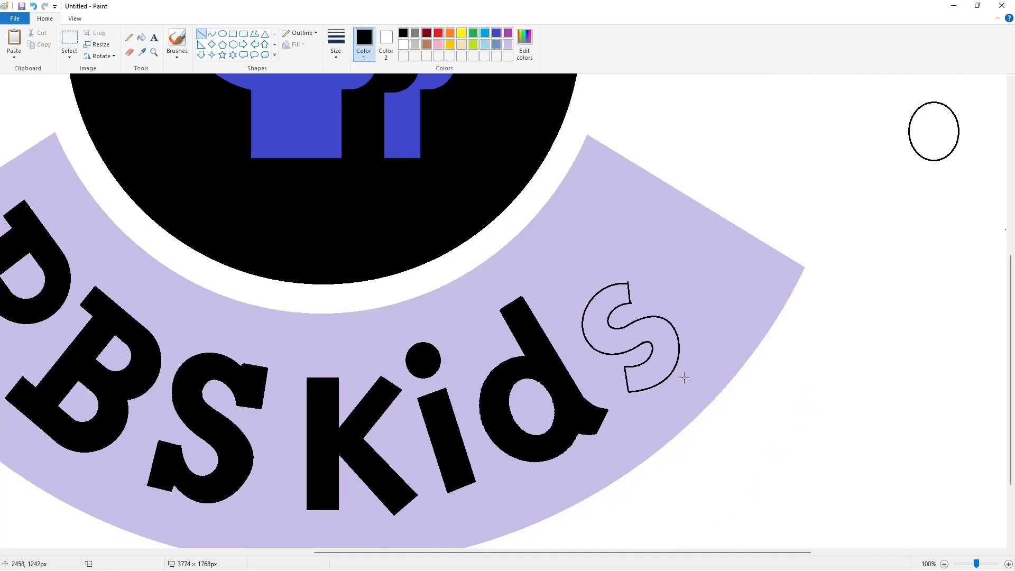
Fill the s with black and set the line color to lavender.
click(141, 37)
click(606, 299)
click(201, 33)
click(508, 45)
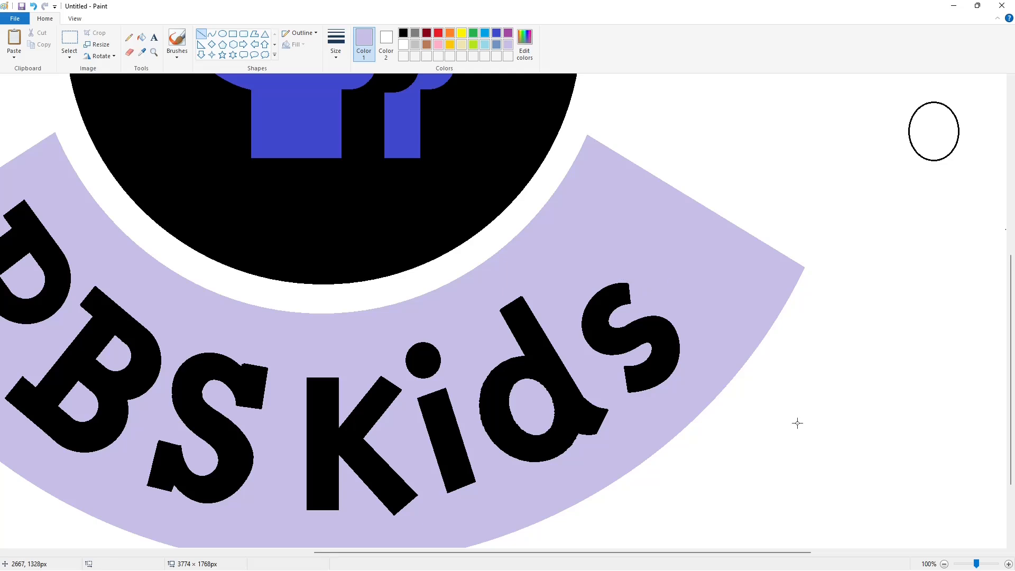
click(944, 564)
click(1008, 564)
click(944, 564)
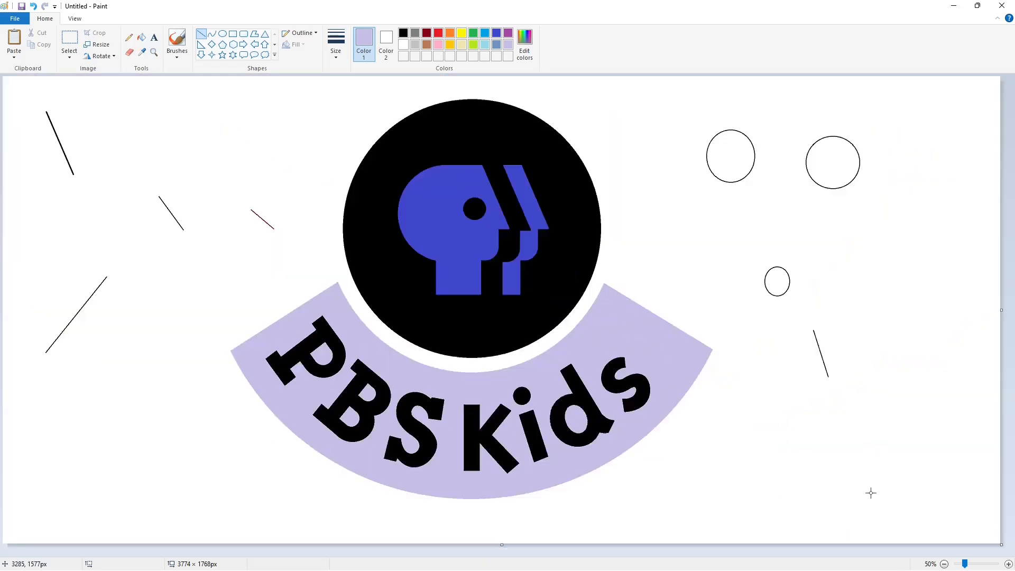
Outline the exclamation mark's tapered bar above the s with four black lines, its lower side about 167 × 101 px.
click(403, 33)
drag(605, 331, 649, 358)
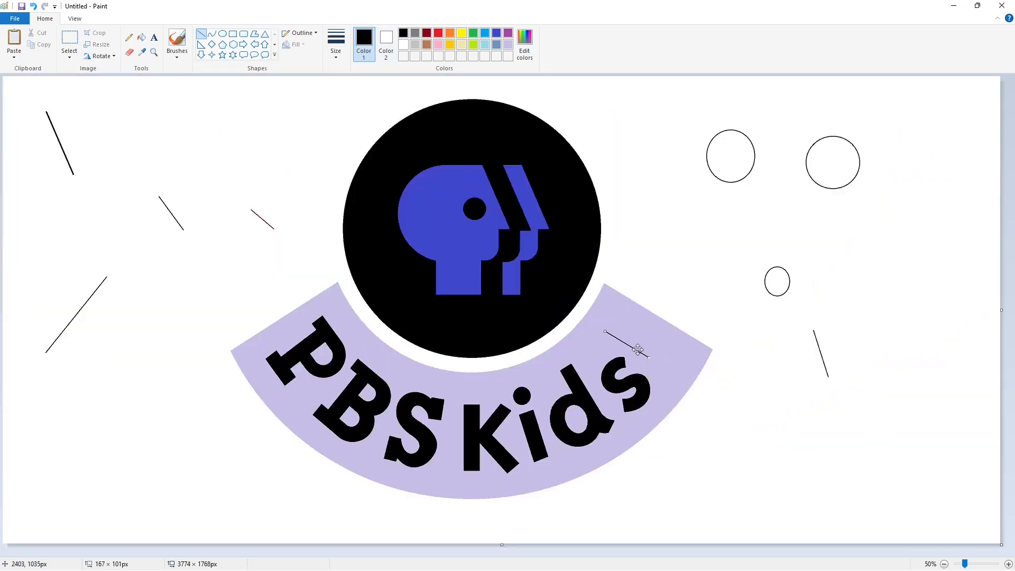
drag(615, 318, 655, 349)
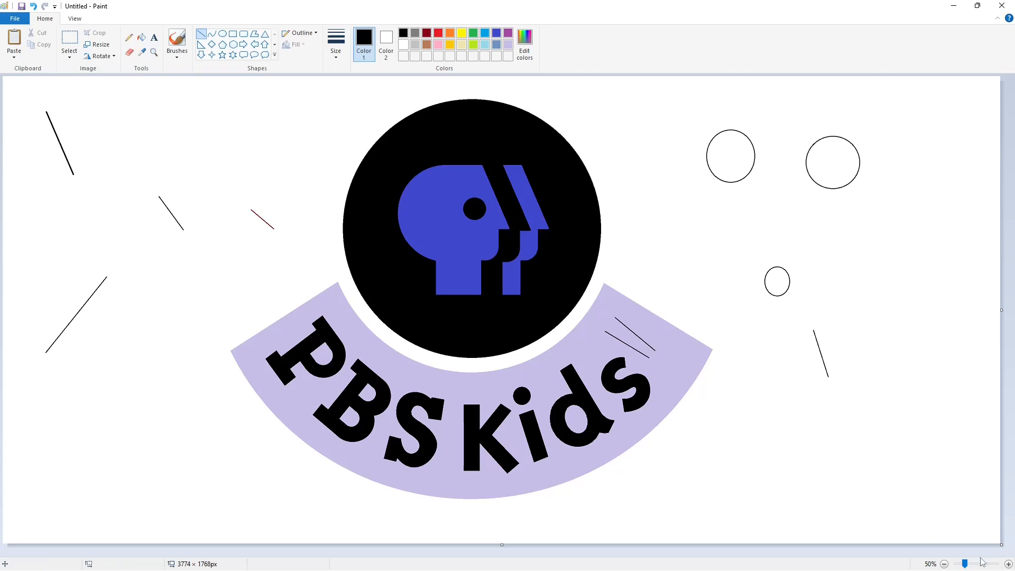
click(1009, 564)
drag(527, 349, 548, 322)
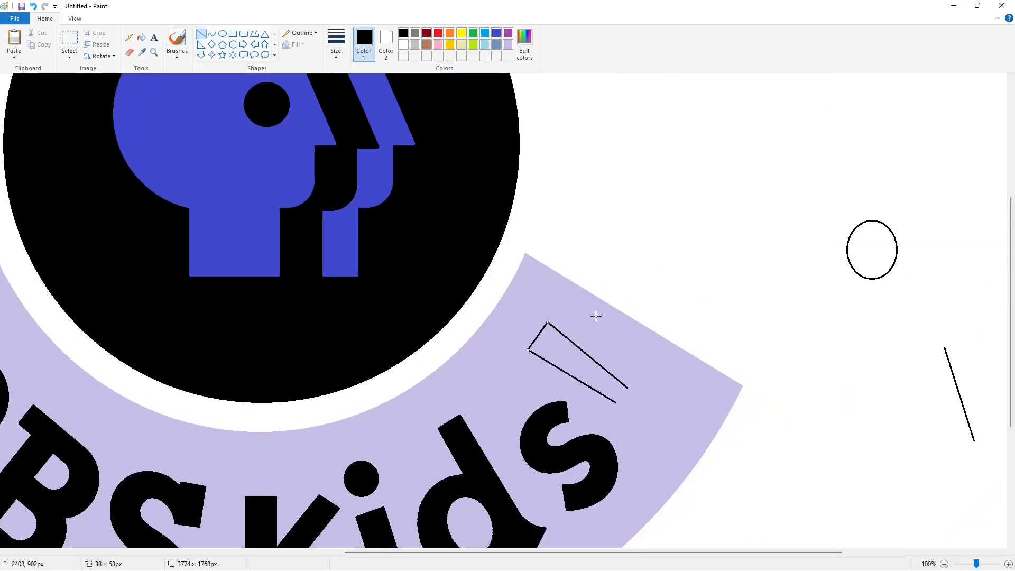
drag(616, 403, 628, 388)
click(944, 564)
Add a round dot below the exclamation mark's bar and fill both with black.
click(222, 34)
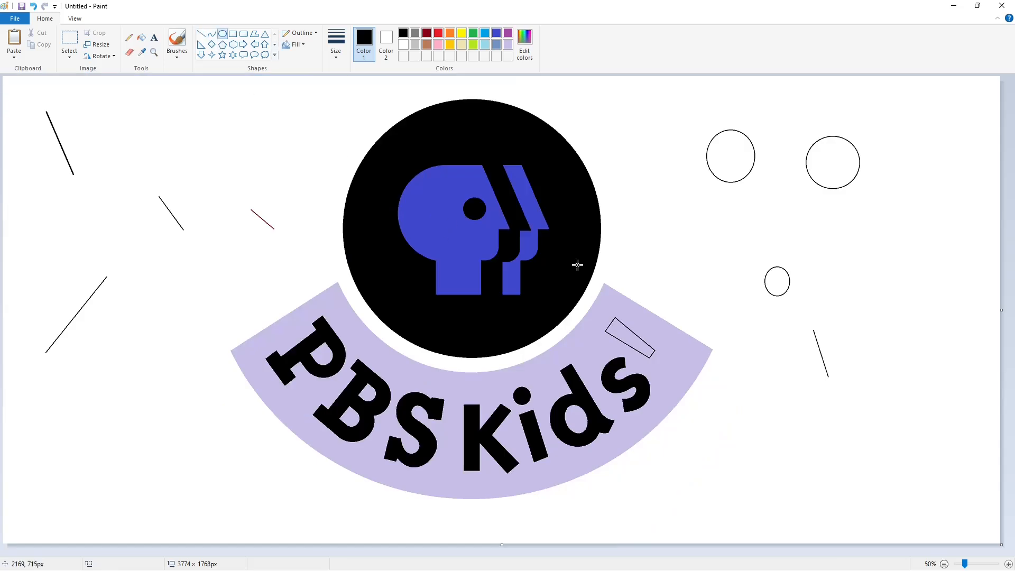
drag(657, 354, 676, 373)
click(141, 38)
click(629, 337)
click(666, 364)
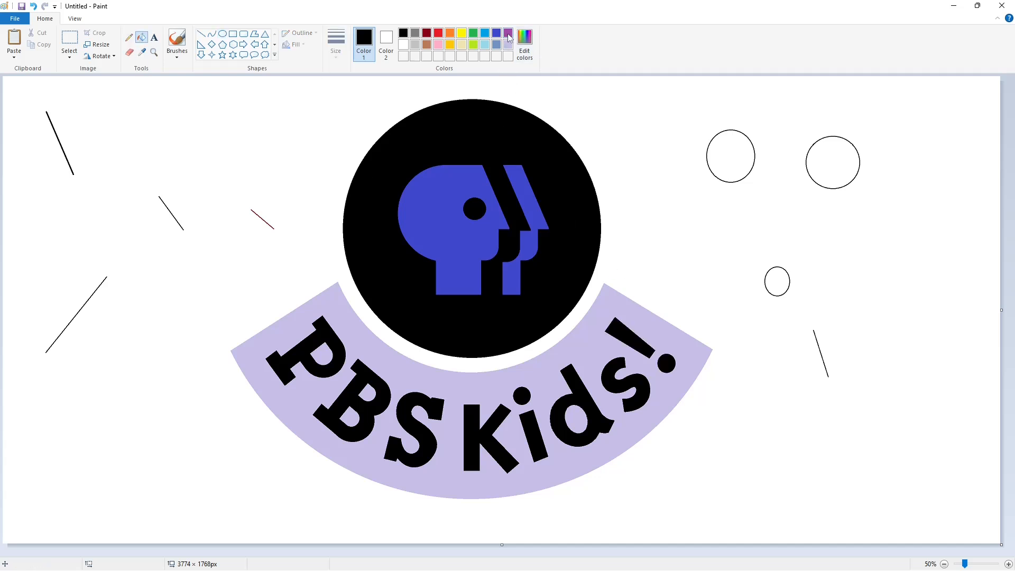
Fill the disc with purple, and clear the stray lines and ovals by filling the background black, dark red and white in turn.
click(508, 35)
click(480, 125)
click(404, 33)
click(315, 117)
click(403, 44)
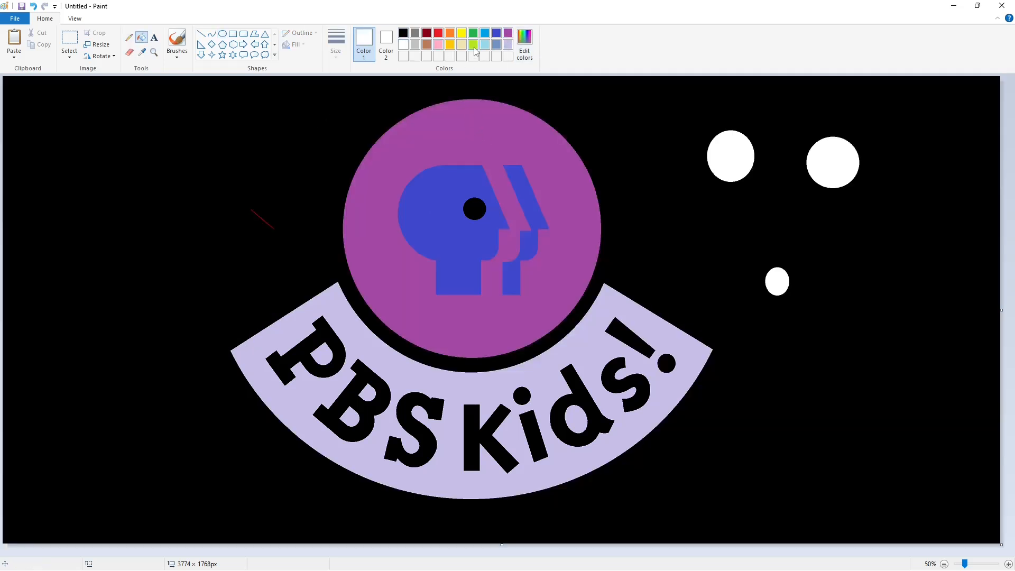
click(427, 33)
click(340, 116)
click(403, 45)
click(329, 113)
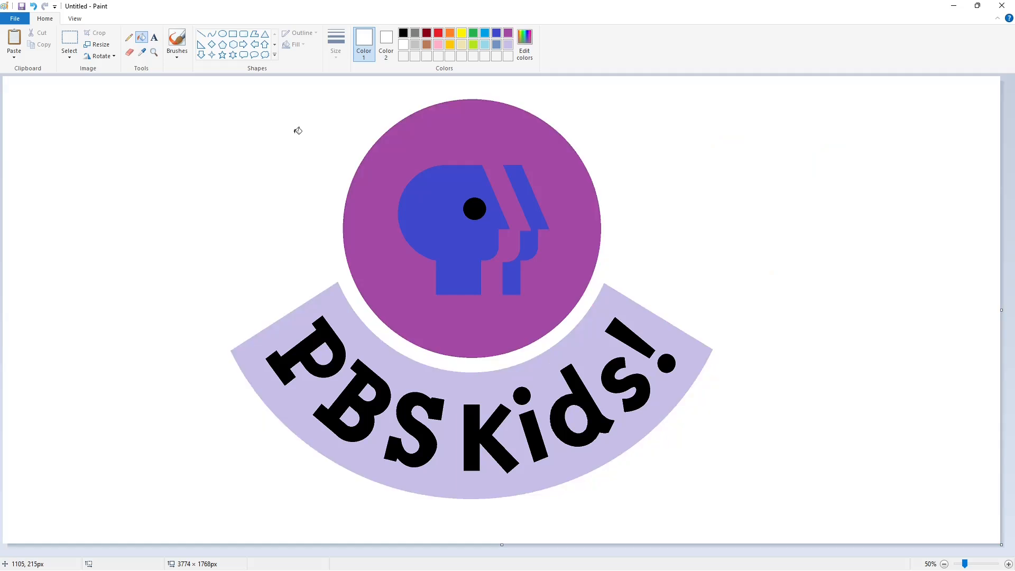
Fill the disc and the face's round eye with orange.
click(450, 33)
click(463, 137)
click(478, 208)
Recolor every part of the "Kids!" lettering orange, including the i's dot and the exclamation mark's dot.
click(478, 422)
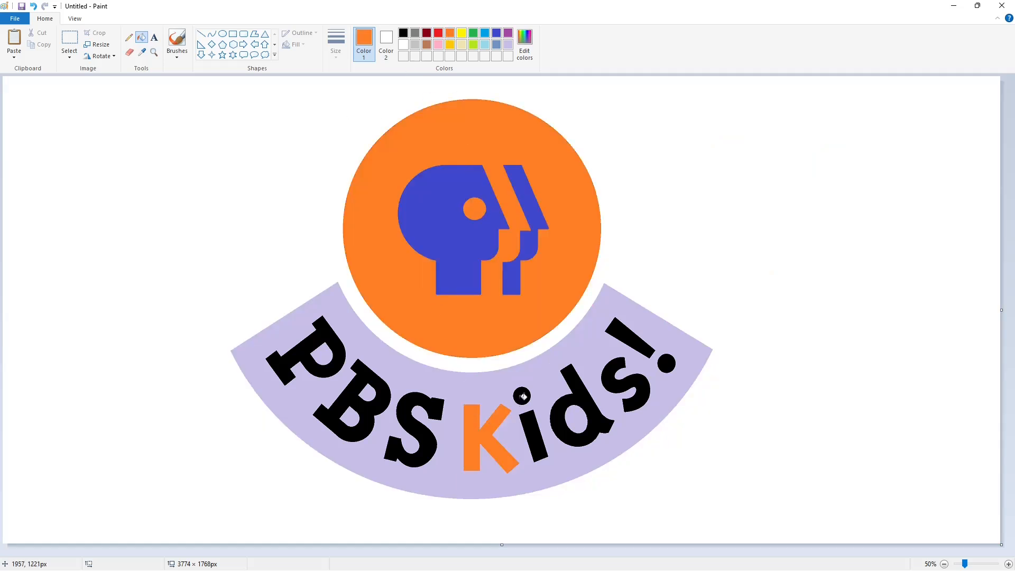
click(522, 396)
click(530, 422)
click(557, 420)
click(618, 387)
click(633, 344)
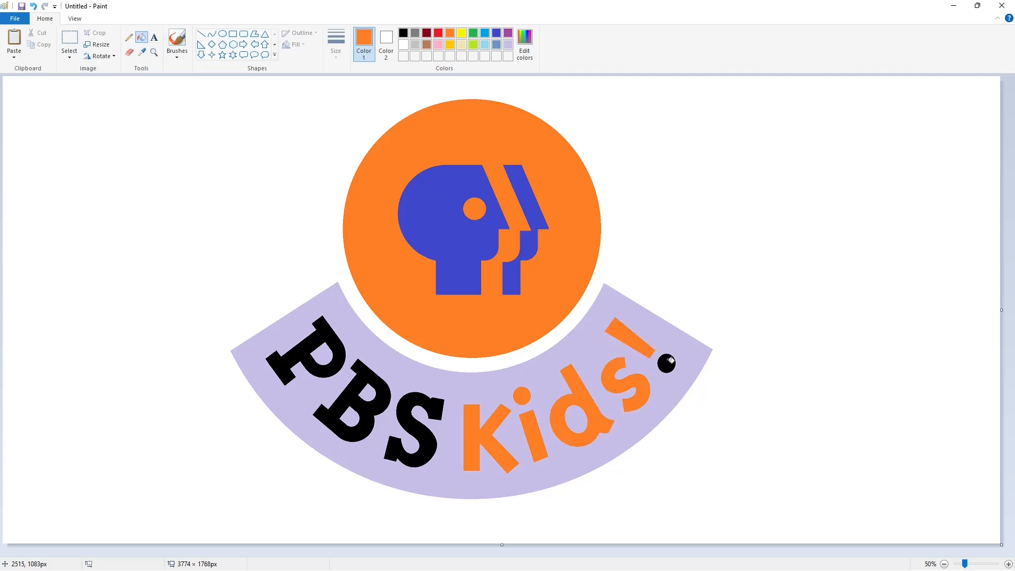
click(670, 363)
Fill the lavender arc with gold and both face profiles with white.
click(450, 47)
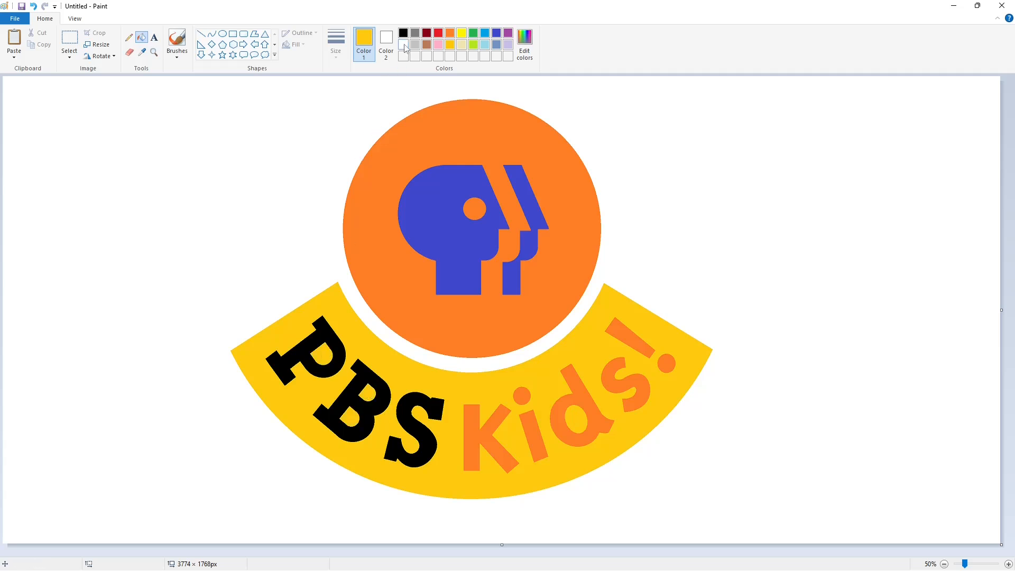
click(404, 45)
click(464, 242)
click(531, 219)
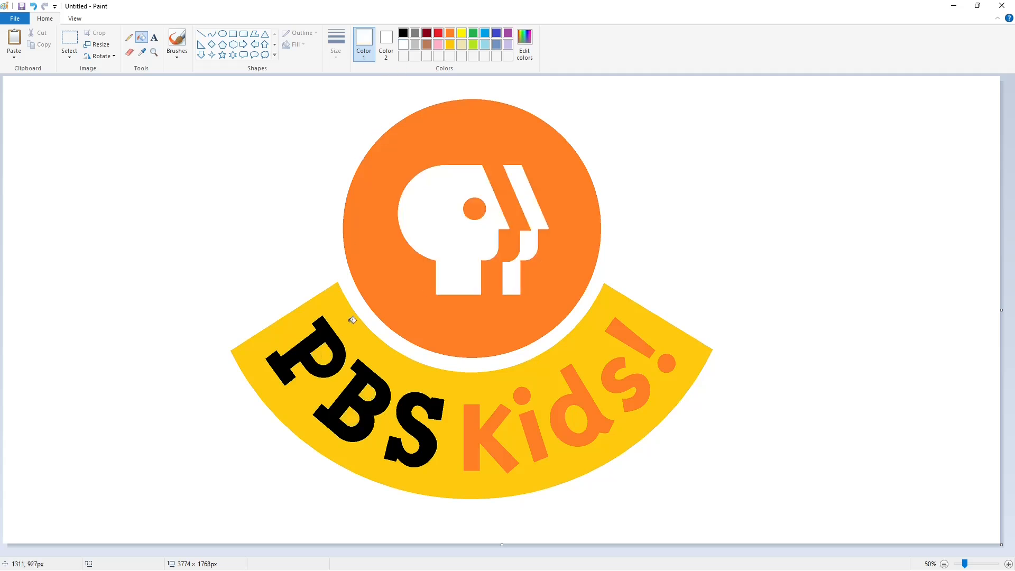
Fill the letters P, B and S on the arc with white.
click(333, 335)
click(391, 392)
click(405, 409)
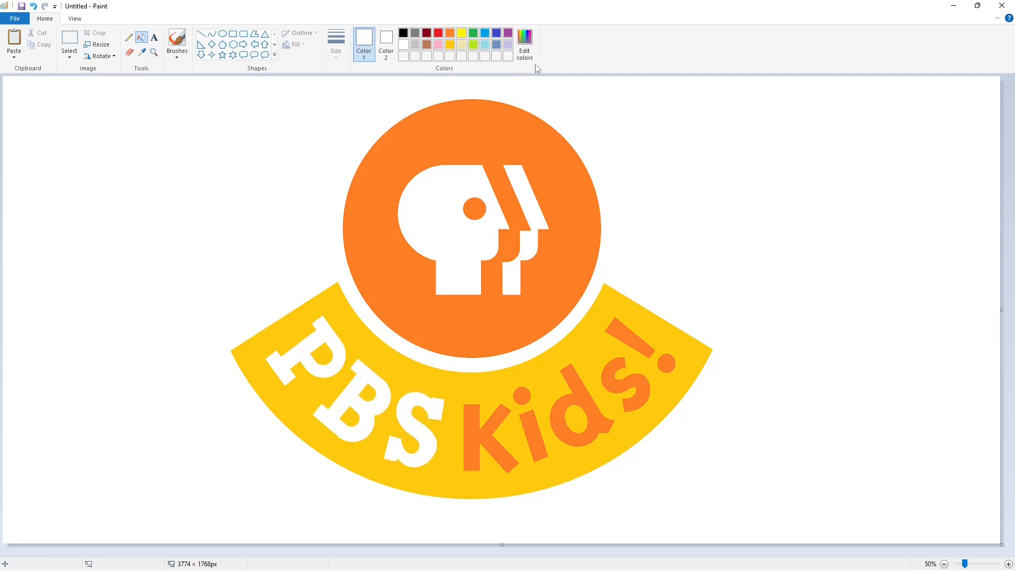